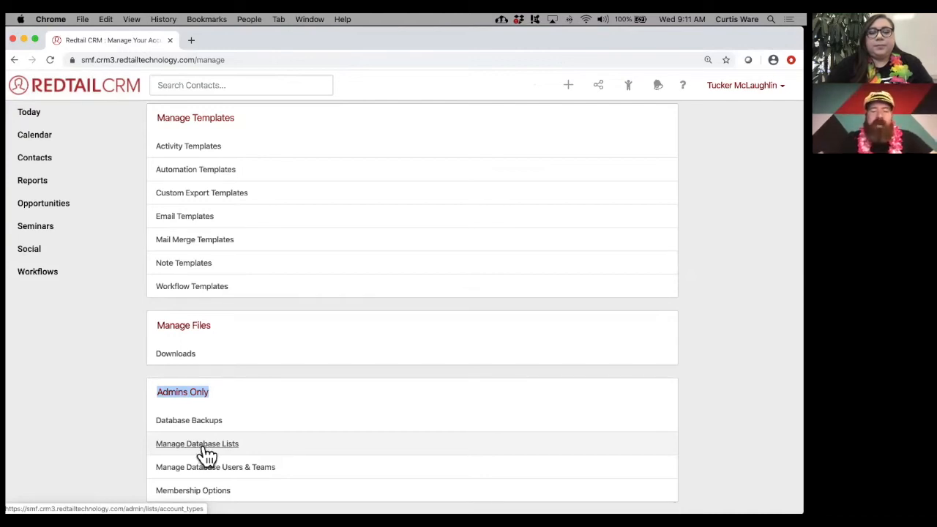
# - Open Manage Database Lists to the 53 Account Types and highlight the CONTACTS list group
pyautogui.click(202, 448)
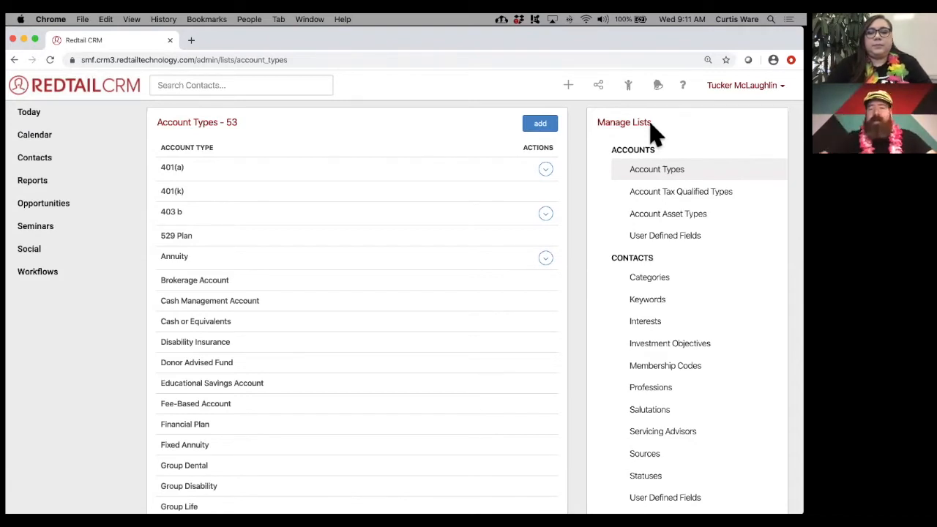
pyautogui.scroll(-5, 654, 134)
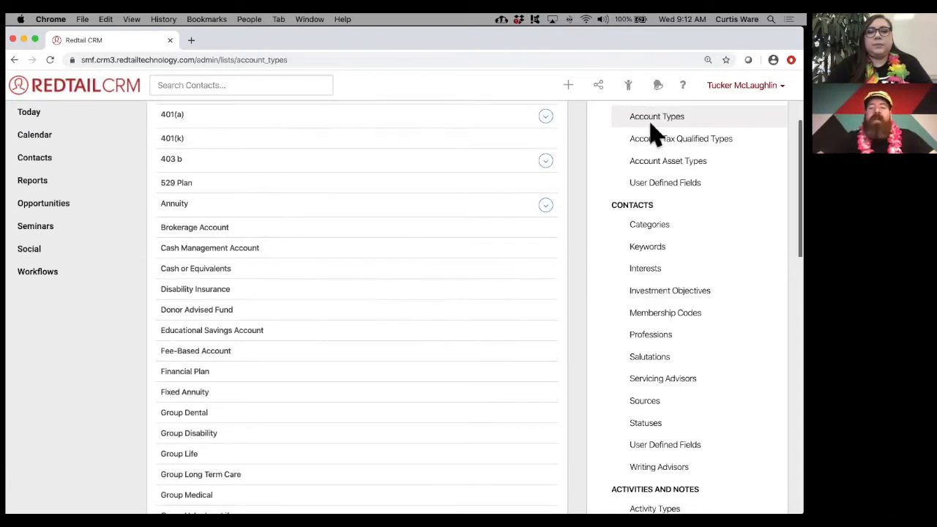
pyautogui.scroll(-1, 653, 134)
pyautogui.moveTo(610, 329); pyautogui.dragTo(695, 329)
pyautogui.scroll(4, 720, 322)
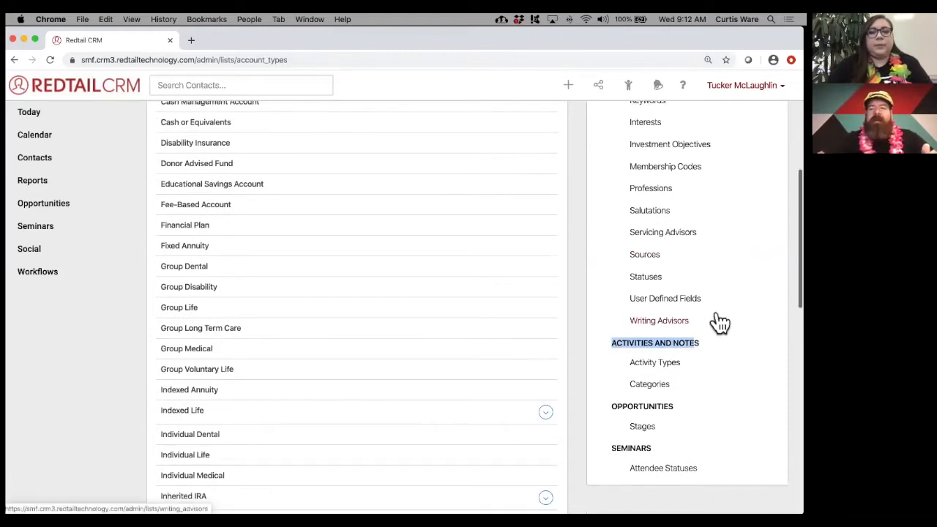
pyautogui.moveTo(611, 183); pyautogui.dragTo(656, 192)
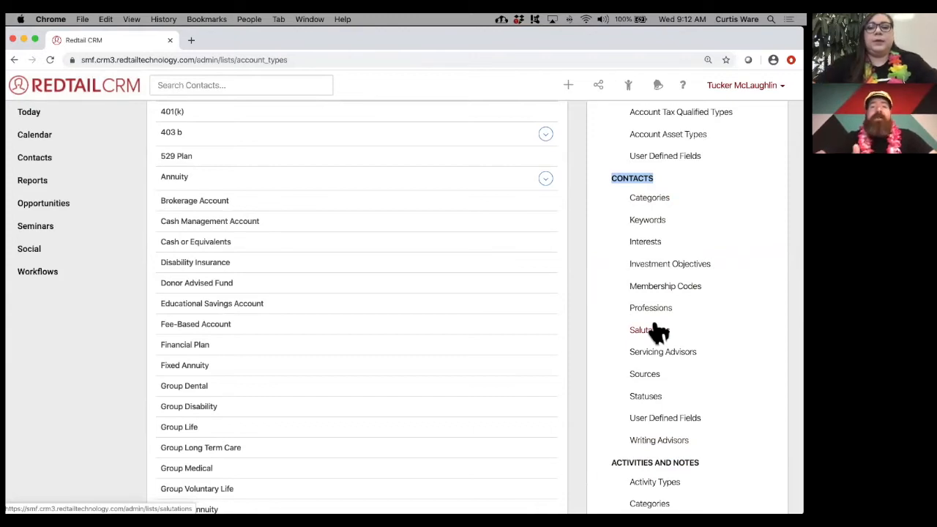
# - Review contact statuses, including Spouse of Client, without adding one, then show Contact Categories
pyautogui.click(648, 399)
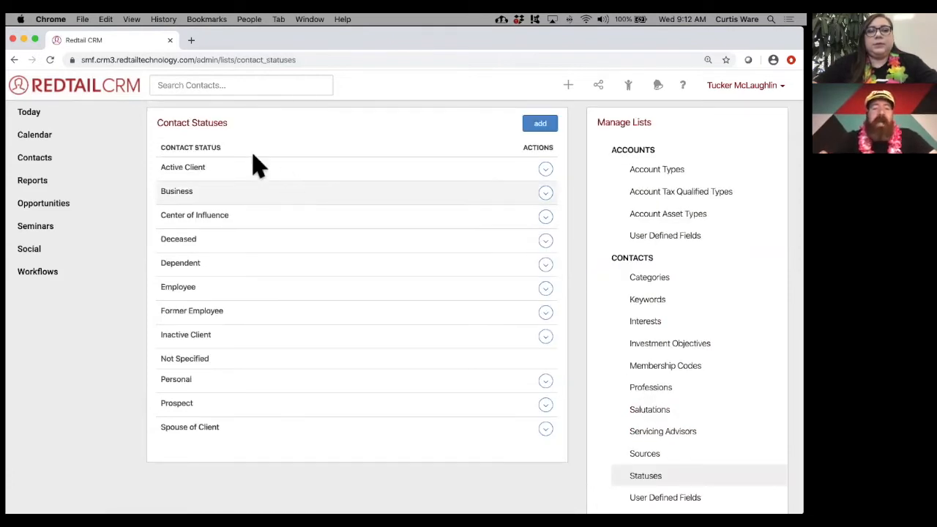
pyautogui.click(548, 124)
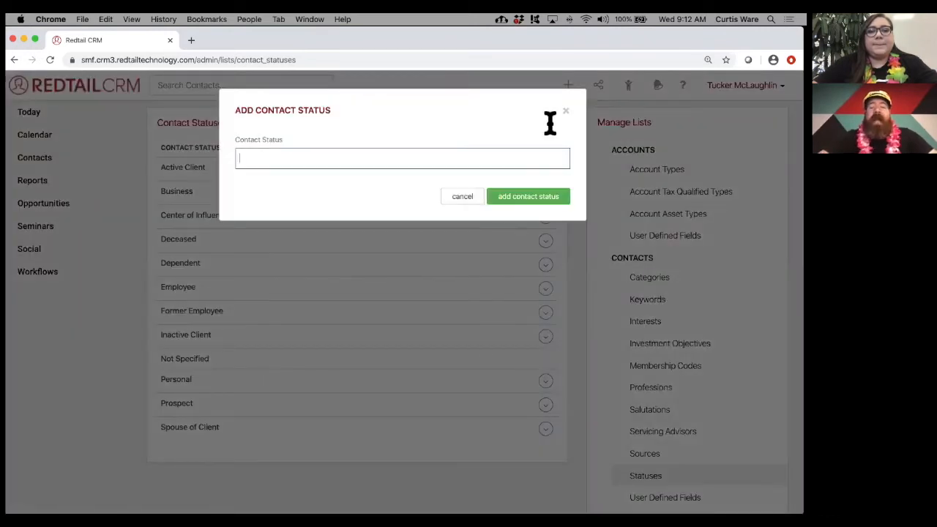
pyautogui.click(564, 112)
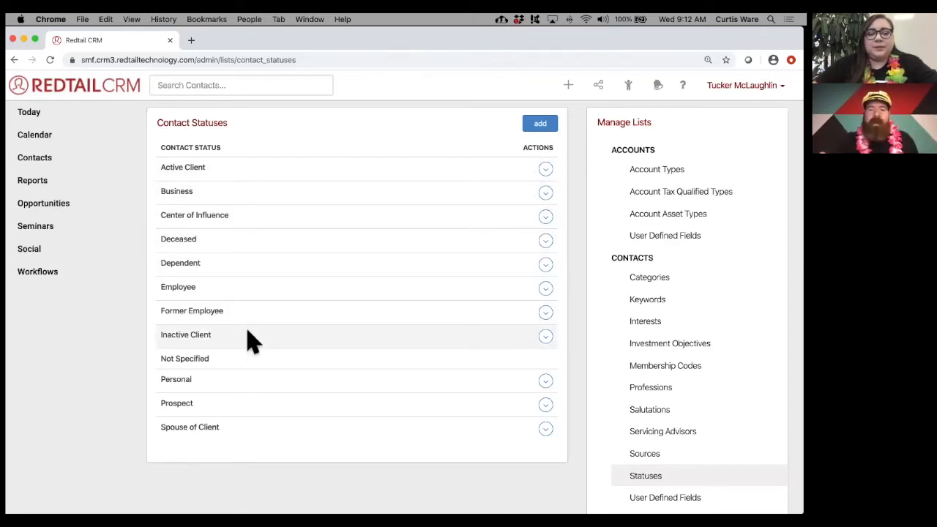
pyautogui.moveTo(227, 431); pyautogui.dragTo(161, 437)
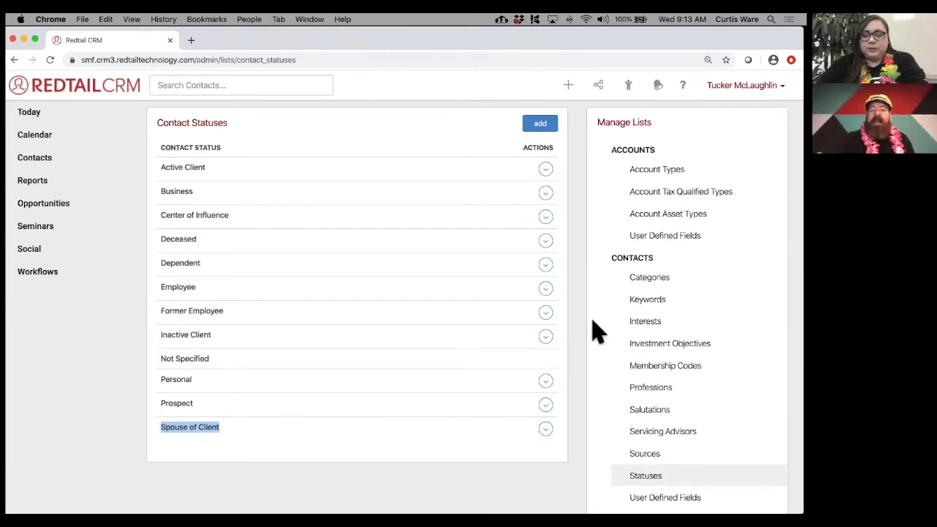
pyautogui.click(652, 282)
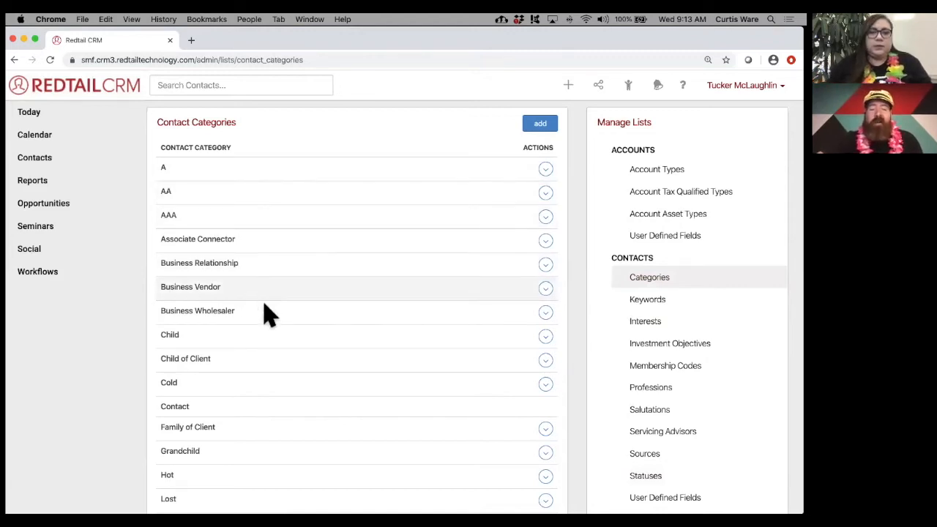
pyautogui.scroll(-3, 267, 322)
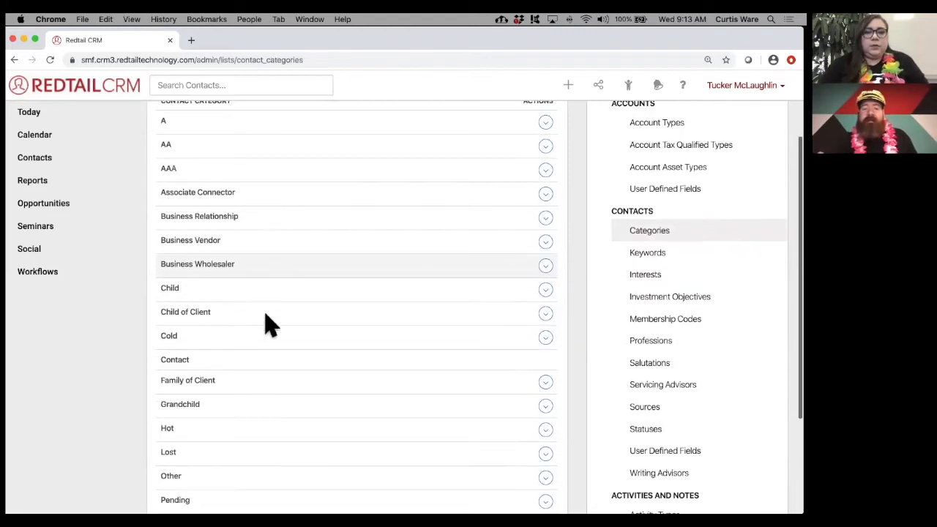
pyautogui.scroll(2, 268, 322)
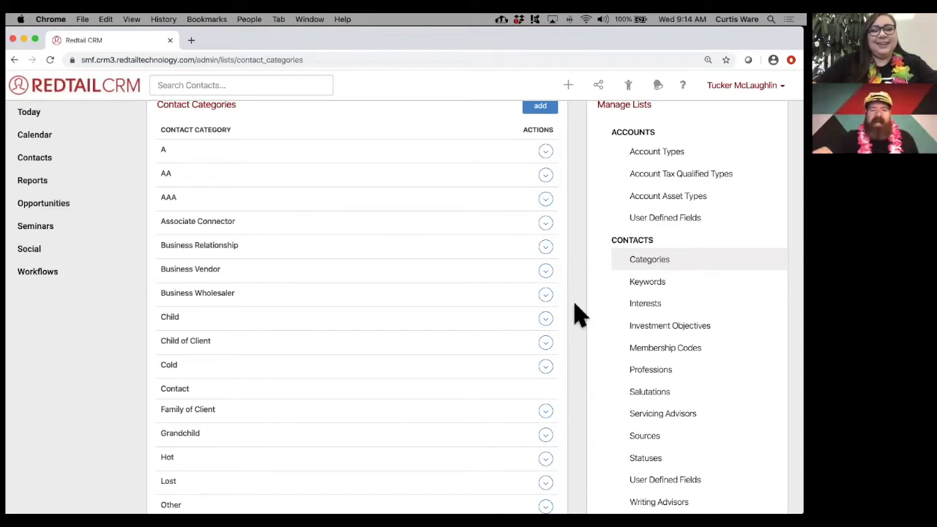
# - Preview deleting AAA with A as replacement, cancel the deletion, then show the Keywords list
pyautogui.click(546, 201)
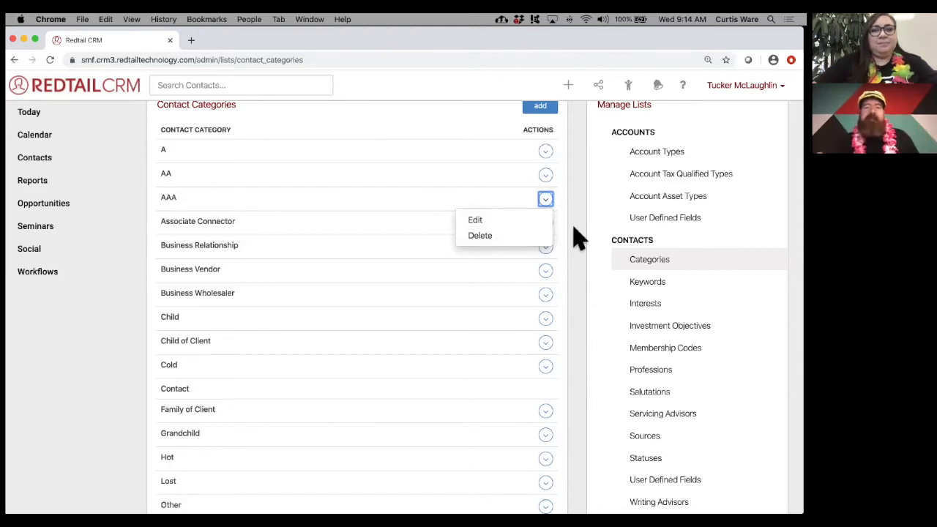
pyautogui.click(516, 239)
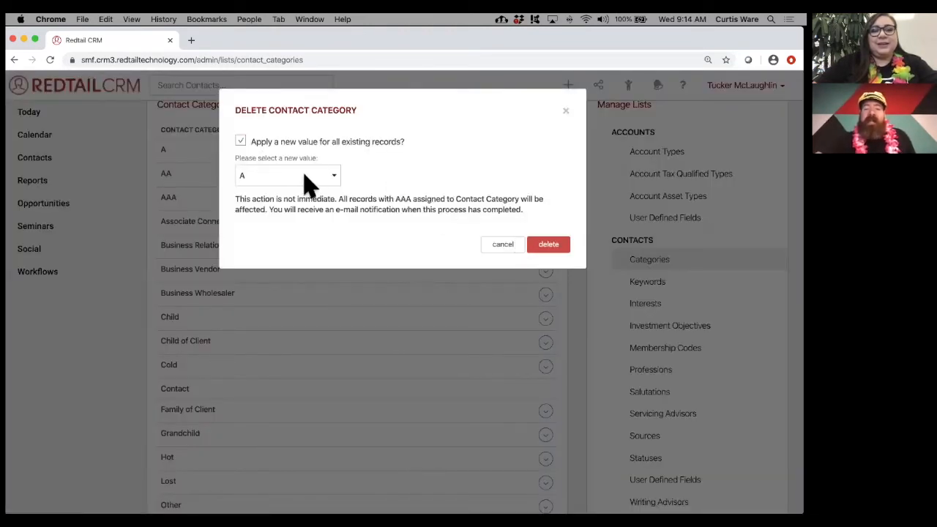
pyautogui.click(316, 177)
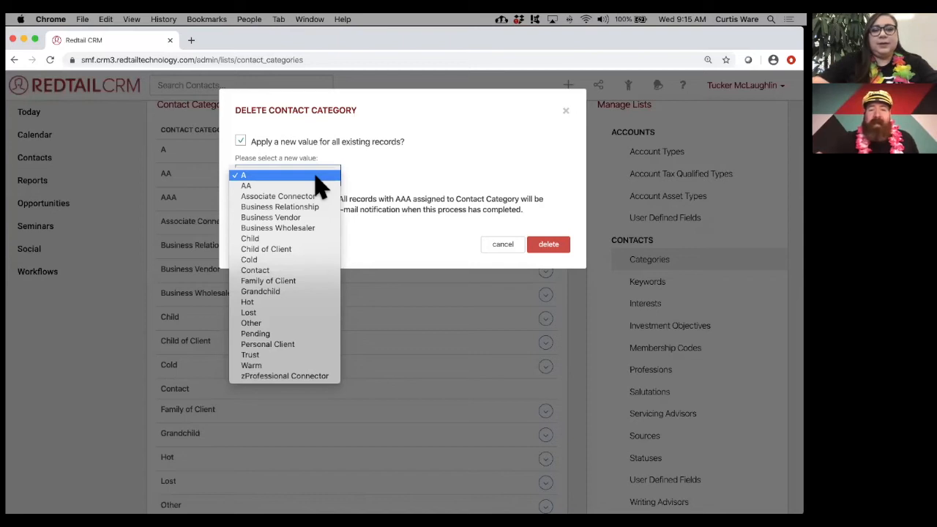
pyautogui.click(407, 186)
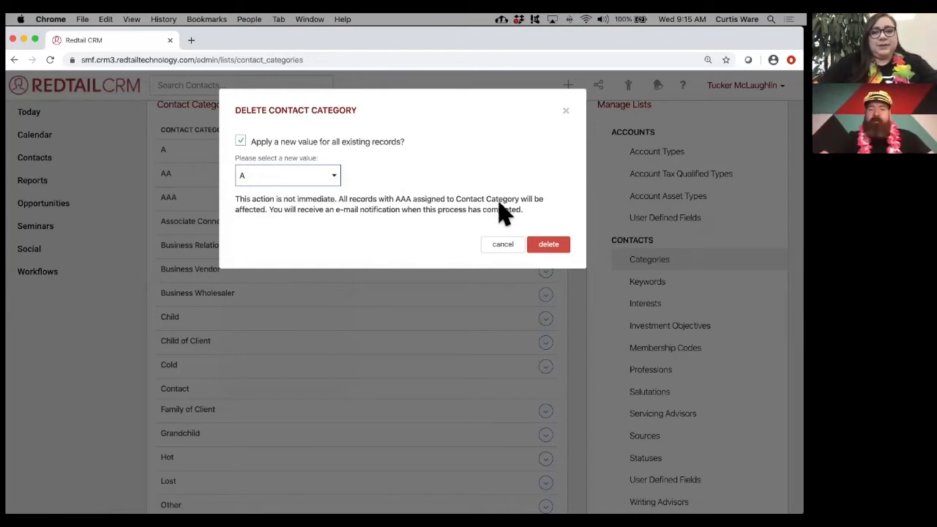
pyautogui.click(494, 245)
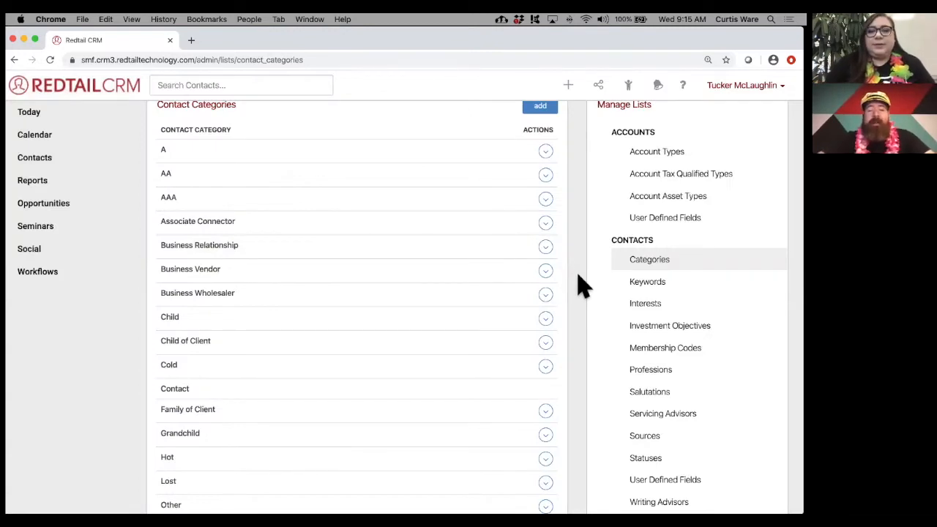
pyautogui.click(647, 286)
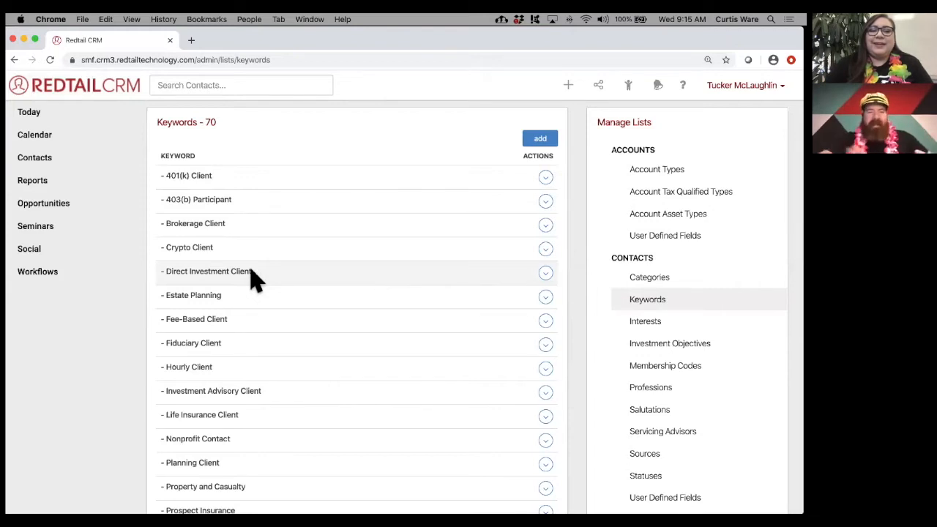
pyautogui.scroll(-3, 251, 278)
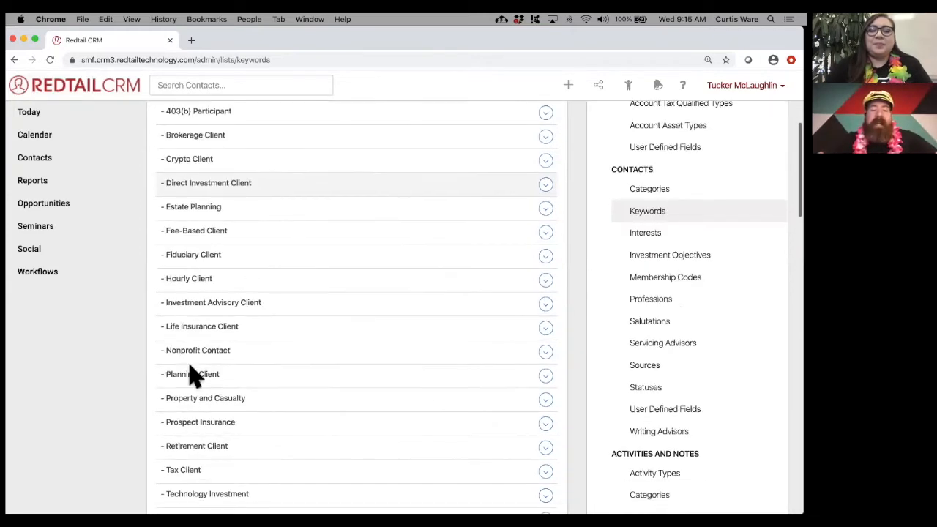
pyautogui.moveTo(168, 376); pyautogui.dragTo(219, 374)
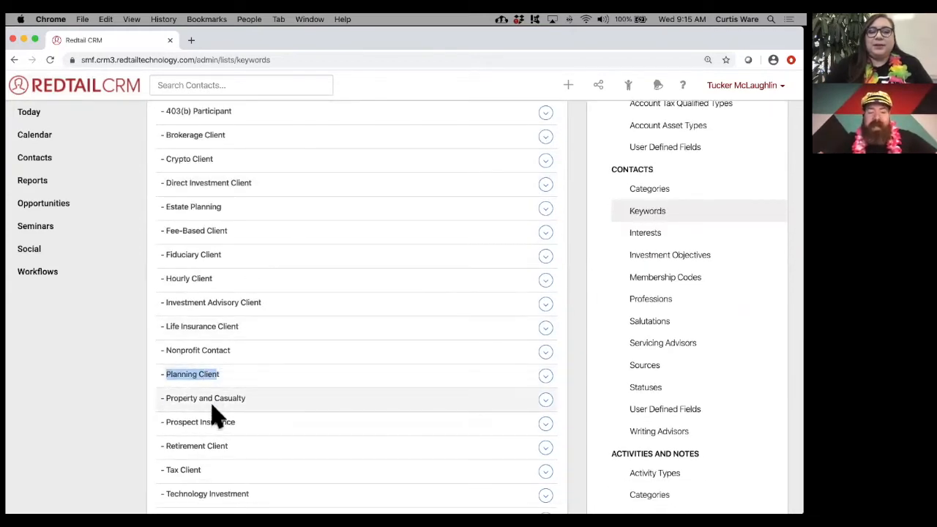
pyautogui.moveTo(171, 444); pyautogui.dragTo(242, 448)
pyautogui.click(173, 469)
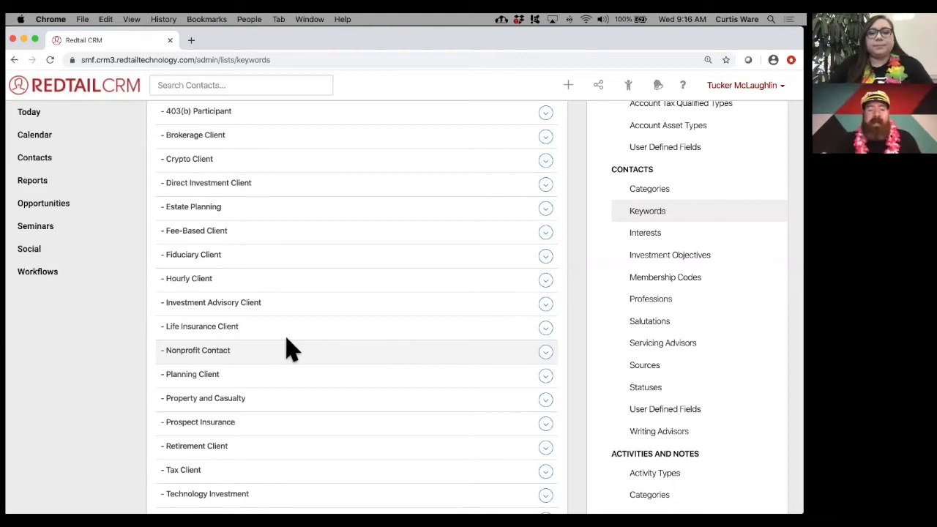
pyautogui.scroll(-4, 253, 334)
pyautogui.scroll(-6, 253, 335)
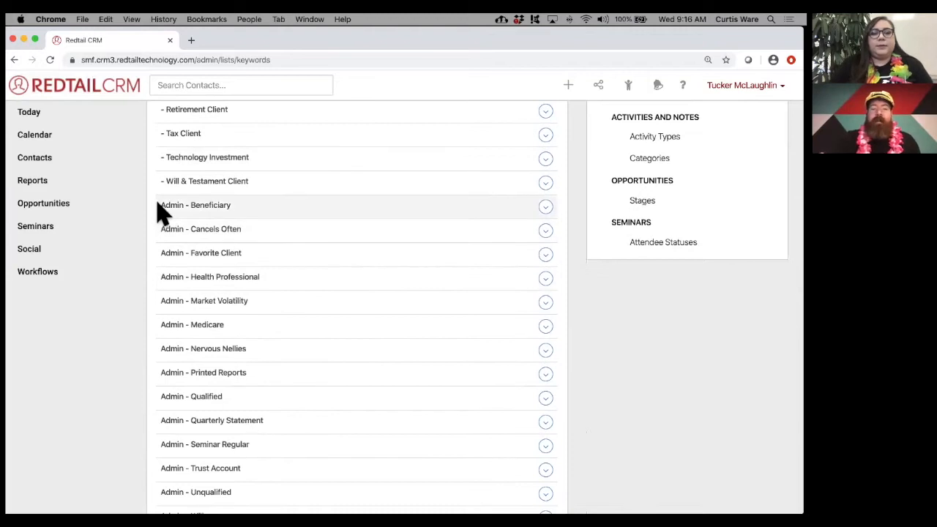
pyautogui.moveTo(161, 206); pyautogui.dragTo(184, 205)
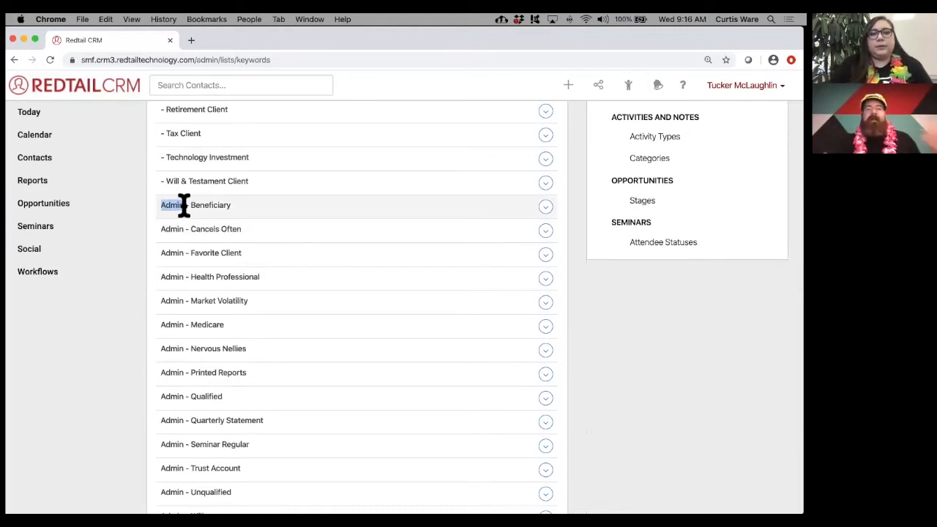
pyautogui.scroll(-8, 272, 325)
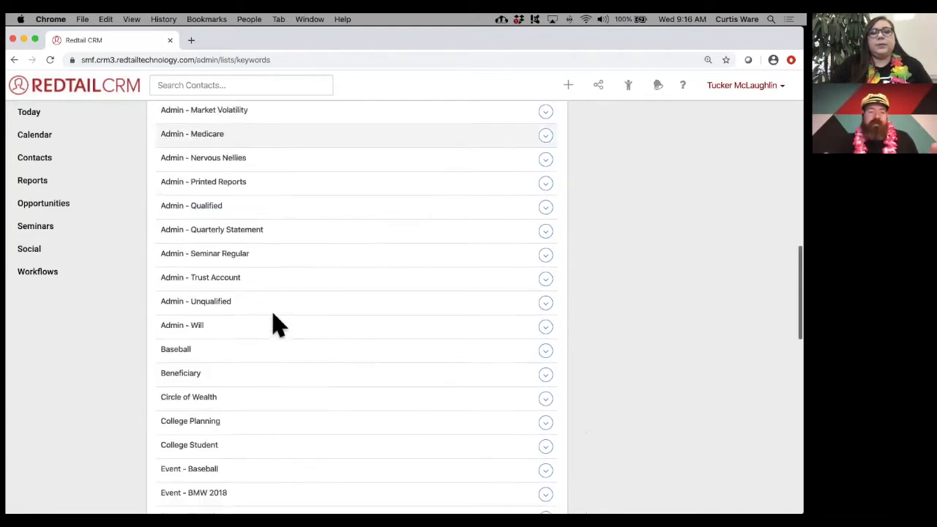
pyautogui.scroll(-4, 278, 324)
pyautogui.moveTo(161, 254); pyautogui.dragTo(188, 257)
pyautogui.moveTo(162, 352); pyautogui.dragTo(185, 351)
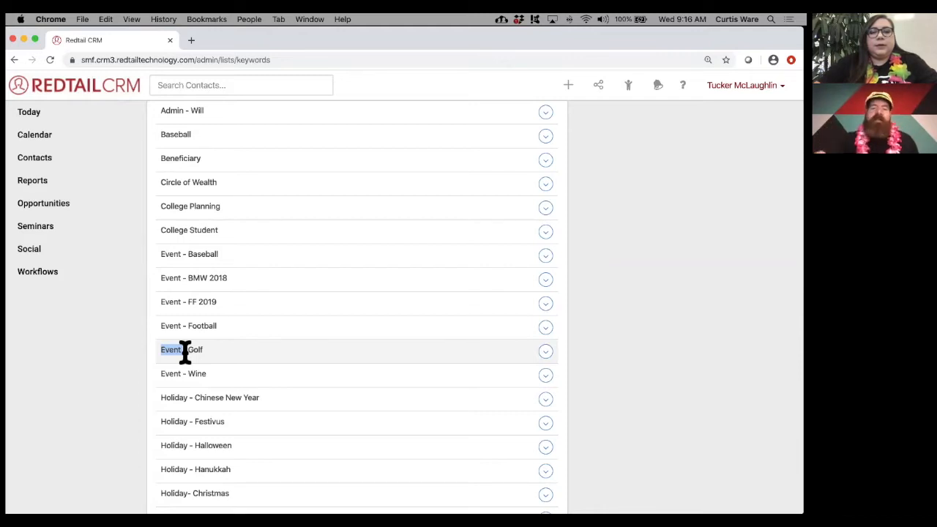
pyautogui.scroll(-3, 278, 359)
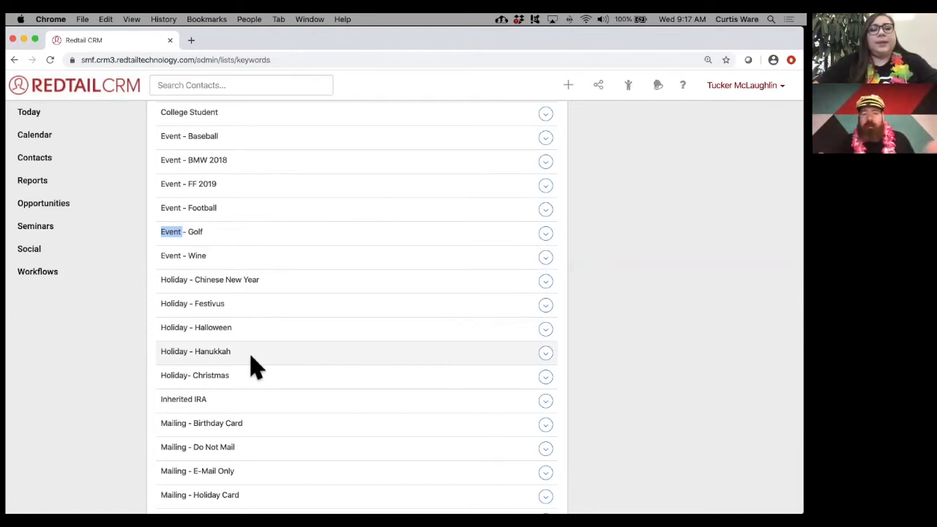
pyautogui.scroll(-10, 253, 366)
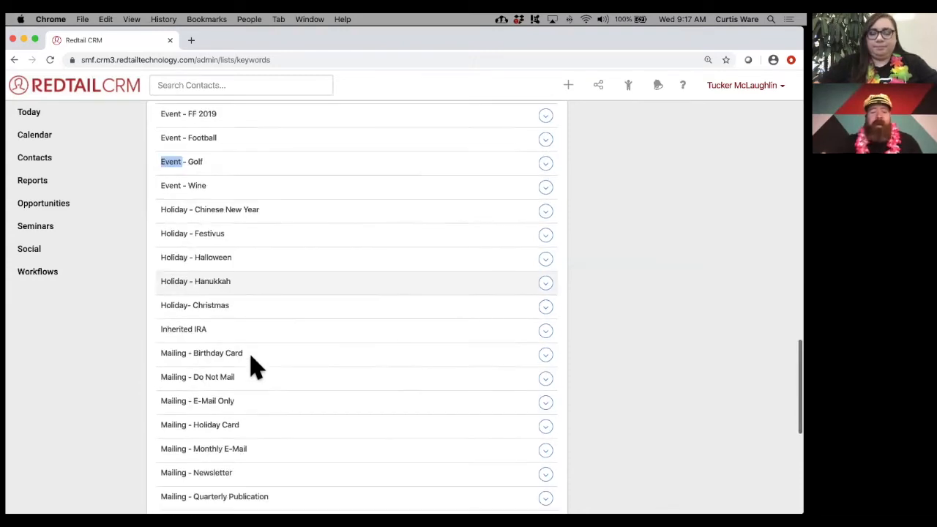
pyautogui.scroll(2, 253, 366)
pyautogui.moveTo(163, 270); pyautogui.dragTo(232, 270)
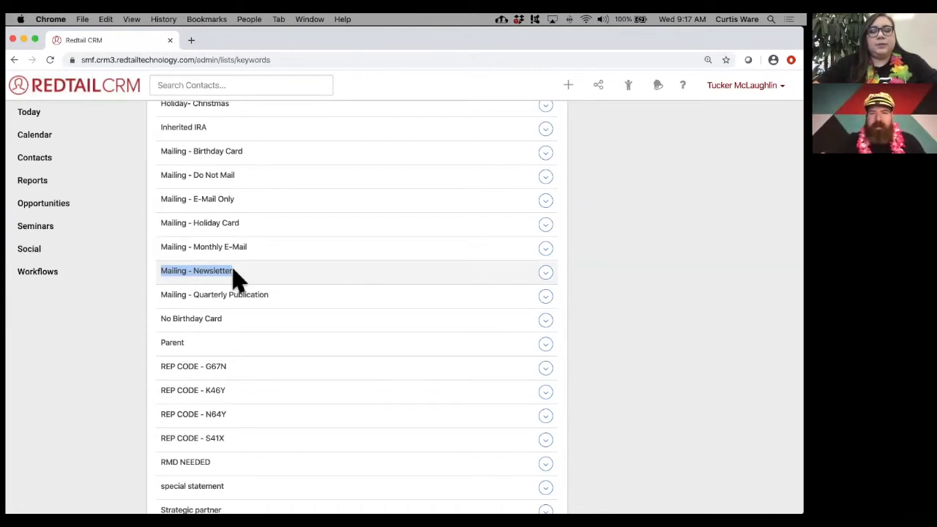
pyautogui.scroll(6, 238, 278)
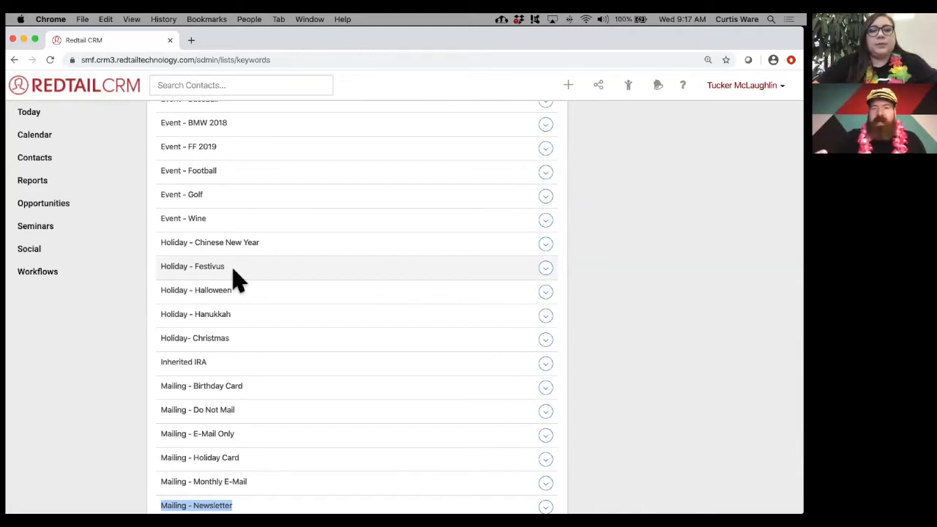
pyautogui.scroll(15, 238, 278)
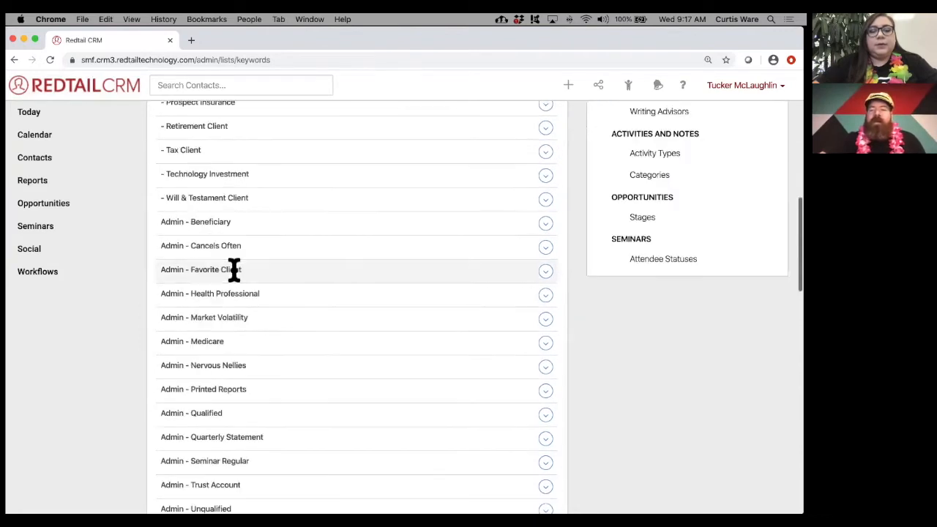
pyautogui.scroll(3, 234, 271)
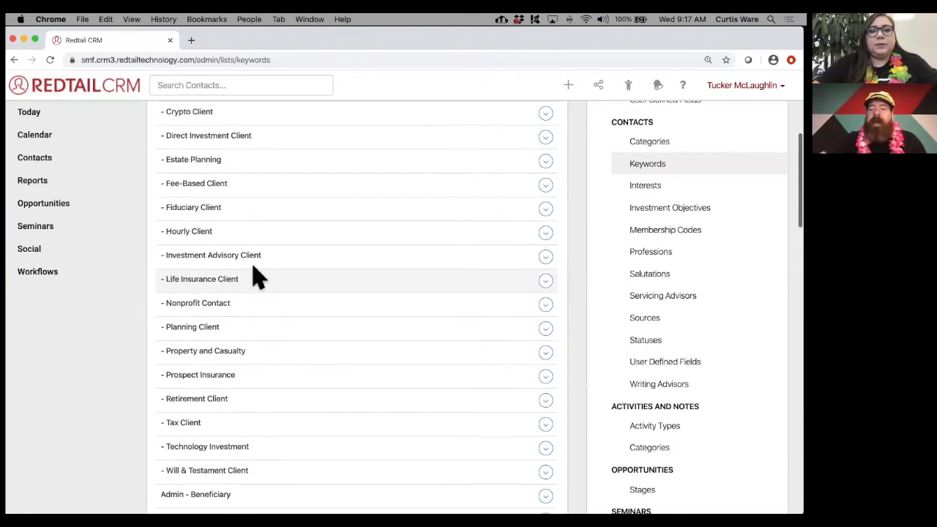
pyautogui.moveTo(618, 123); pyautogui.dragTo(654, 122)
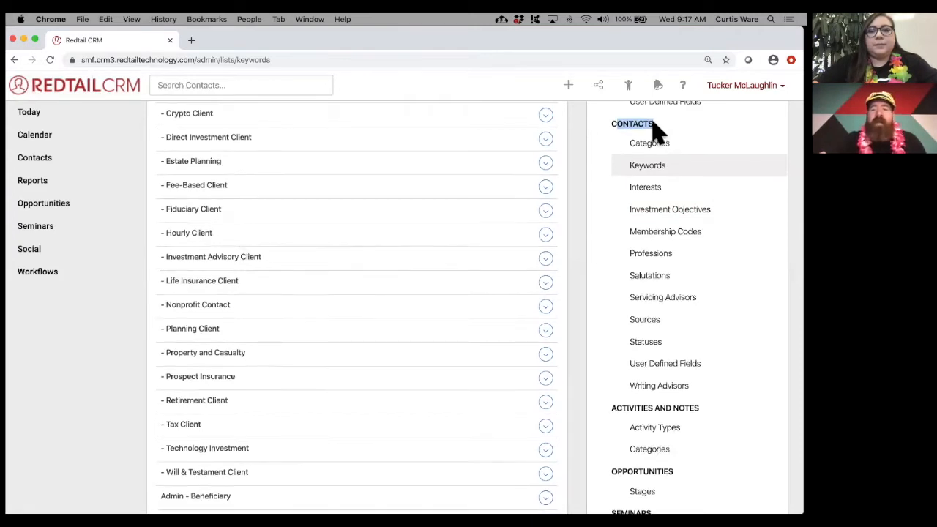
pyautogui.scroll(3, 656, 132)
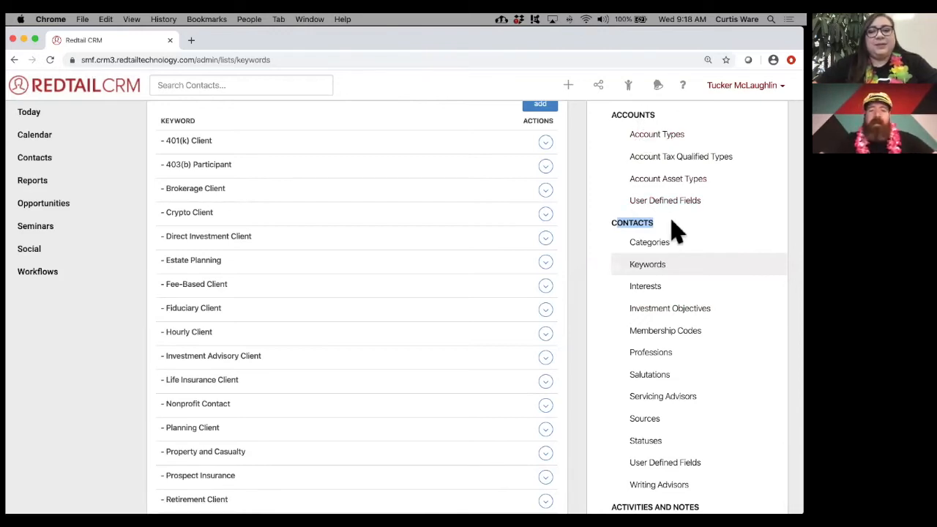
pyautogui.scroll(-3, 674, 229)
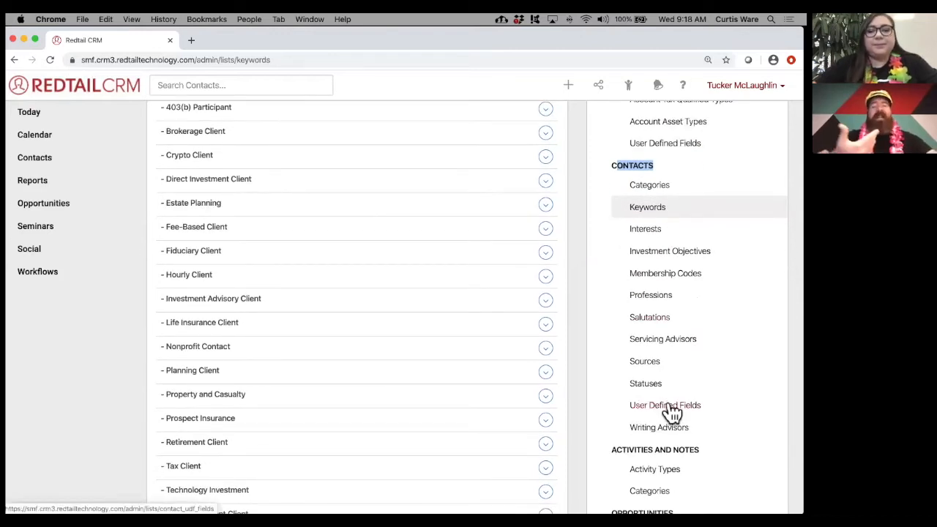
# - Start a new contact user defined field and view the available field types
pyautogui.click(665, 406)
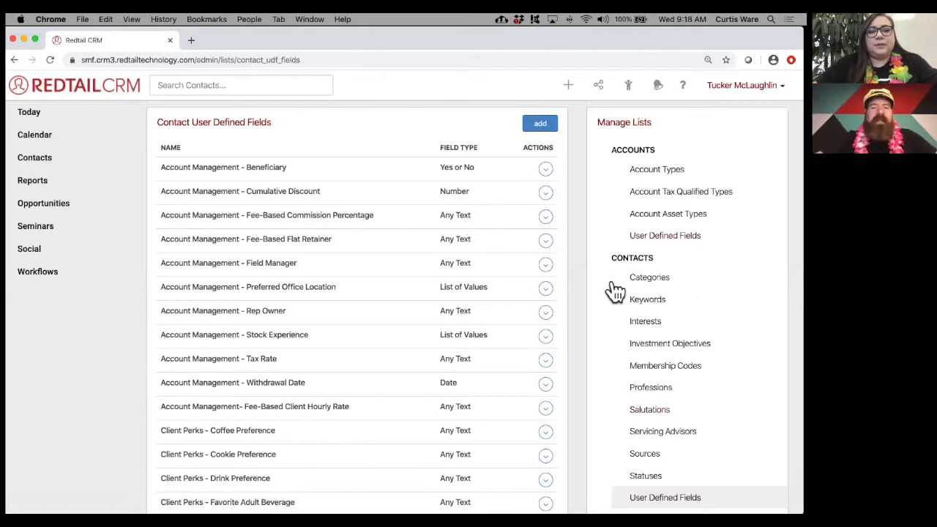
pyautogui.click(541, 125)
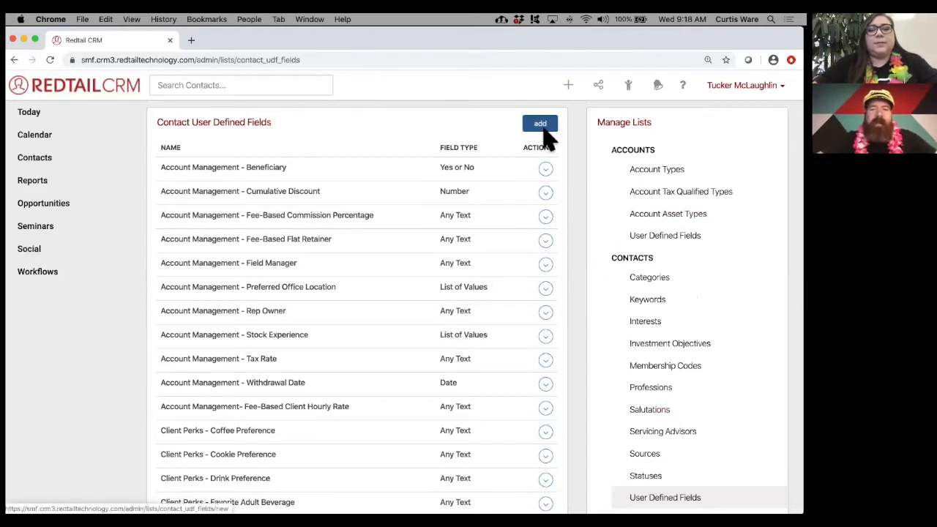
pyautogui.click(270, 161)
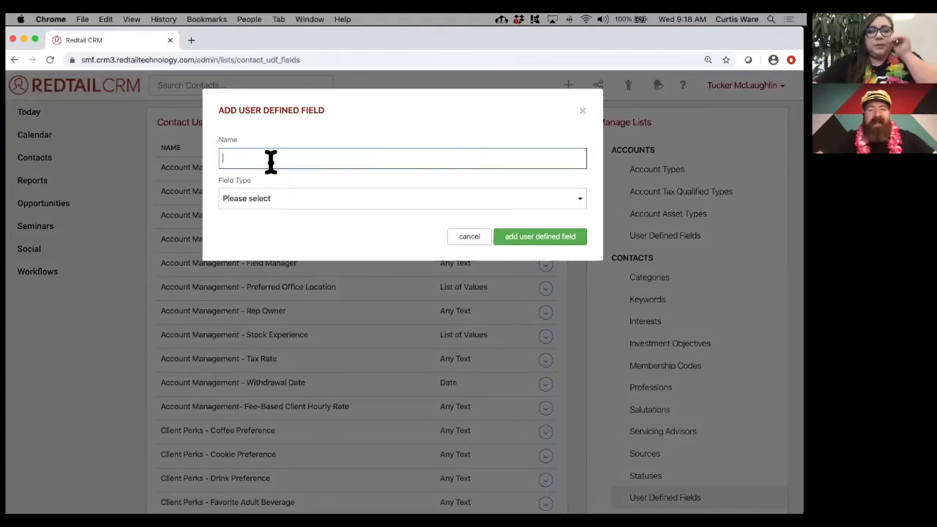
pyautogui.click(272, 203)
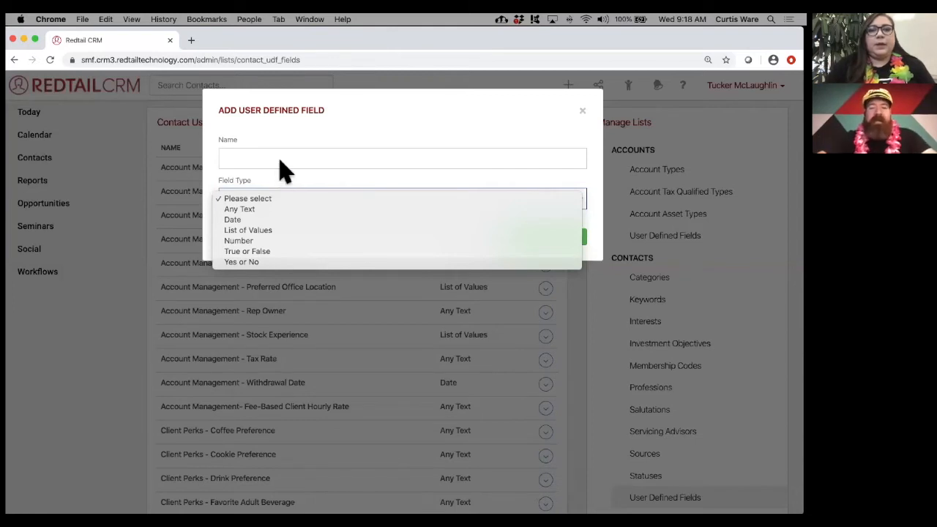
# - Name the field '***Preferred Meeting Type' from the 'Pre' autofill suggestion plus a *** prefix
pyautogui.click(286, 154)
pyautogui.click(288, 154)
pyautogui.write('Pre')
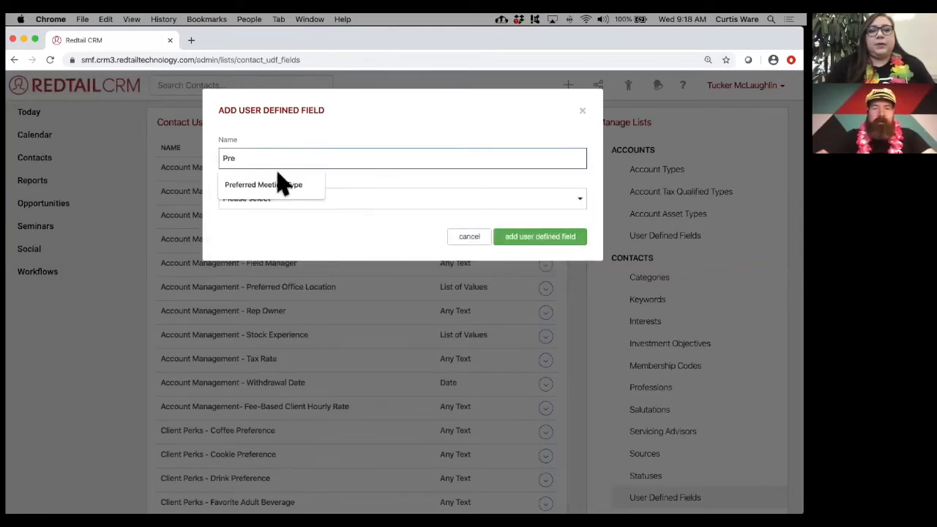
pyautogui.click(278, 184)
pyautogui.click(224, 159)
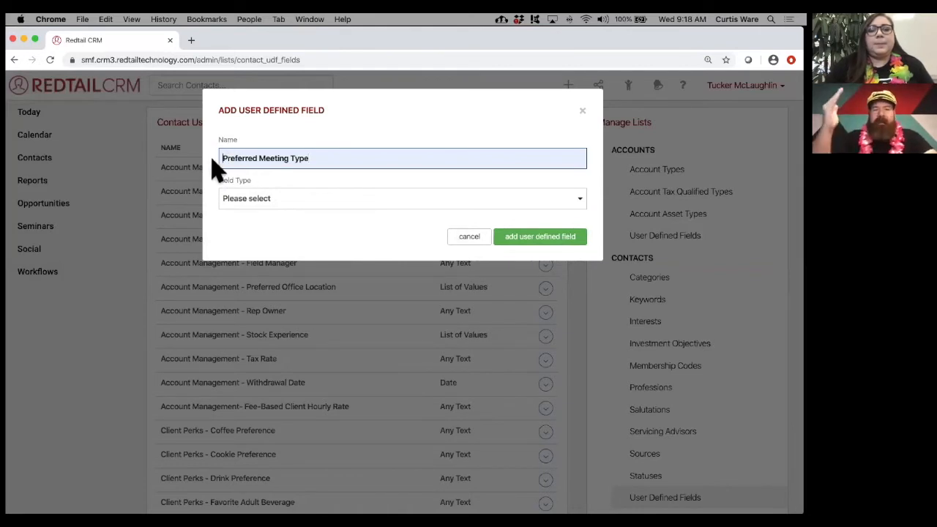
pyautogui.write('***')
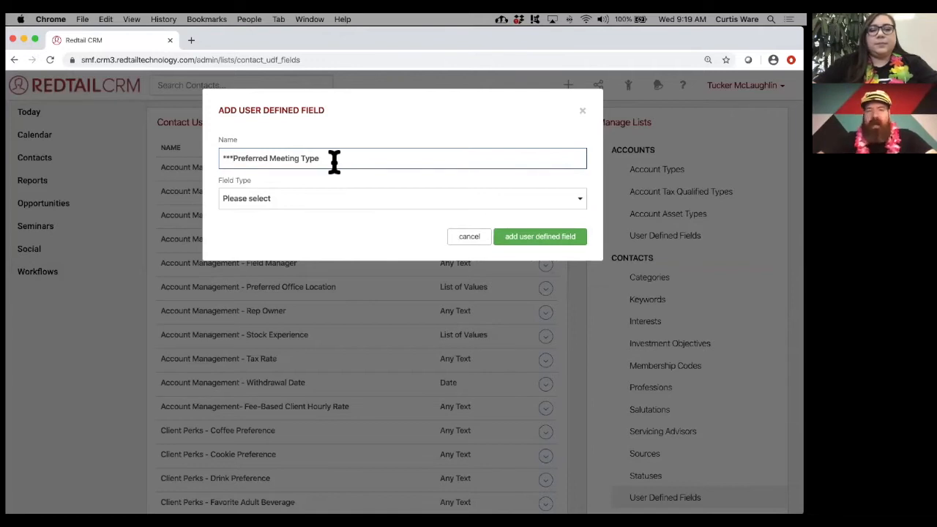
pyautogui.click(333, 200)
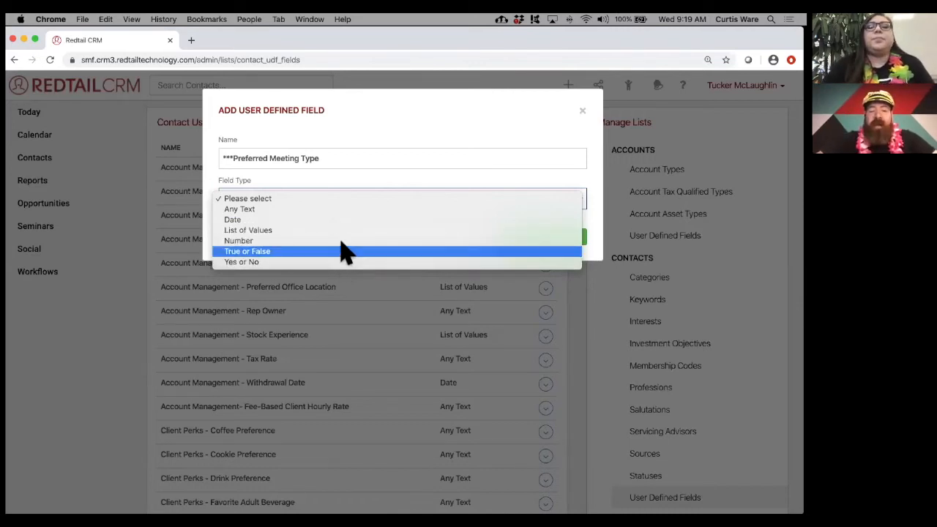
# - Choose List of Values and add three values: Face To Face, Phone Call, Zoom Meeting
pyautogui.click(340, 231)
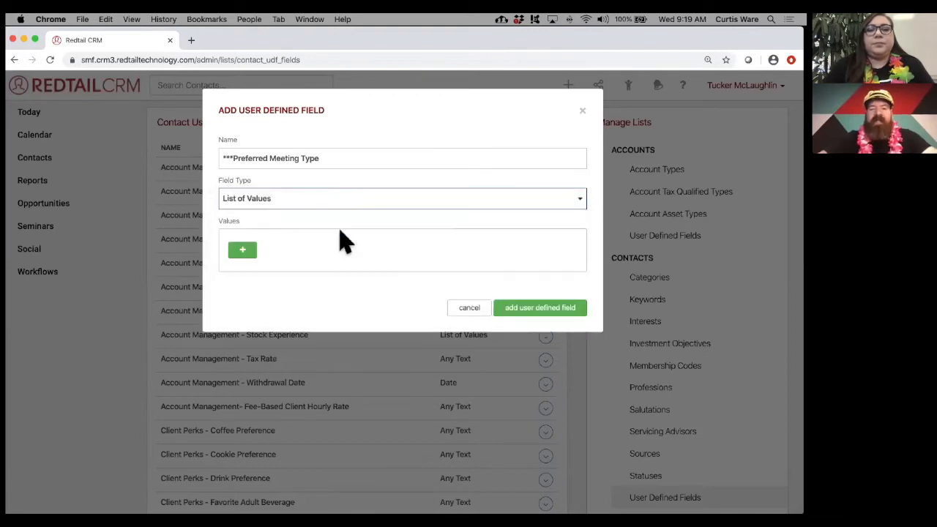
pyautogui.click(242, 250)
pyautogui.click(312, 267)
pyautogui.click(331, 336)
pyautogui.click(247, 294)
pyautogui.click(309, 311)
pyautogui.click(320, 377)
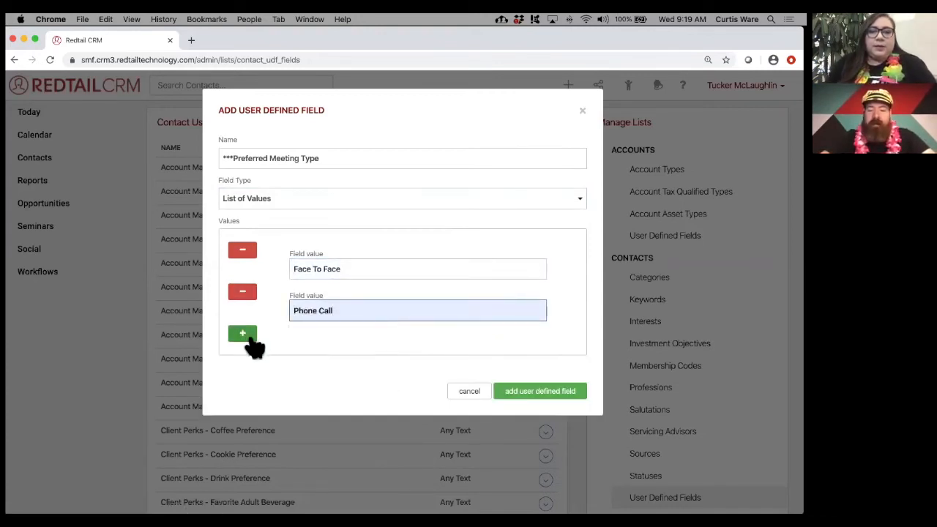
pyautogui.click(246, 337)
pyautogui.click(306, 350)
pyautogui.click(336, 417)
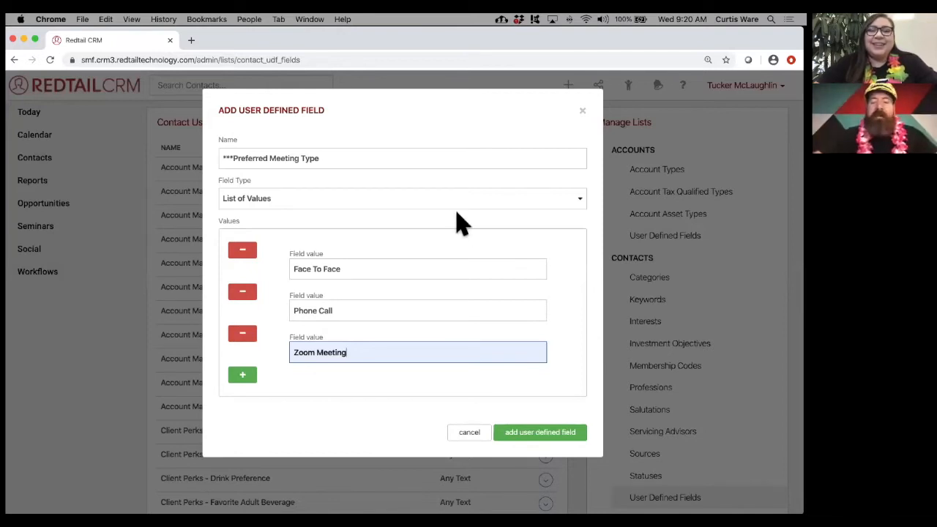
# - Keep List of Values, save the field, and advance PowerPoint to 'Navigating the Contact Record'
pyautogui.click(452, 203)
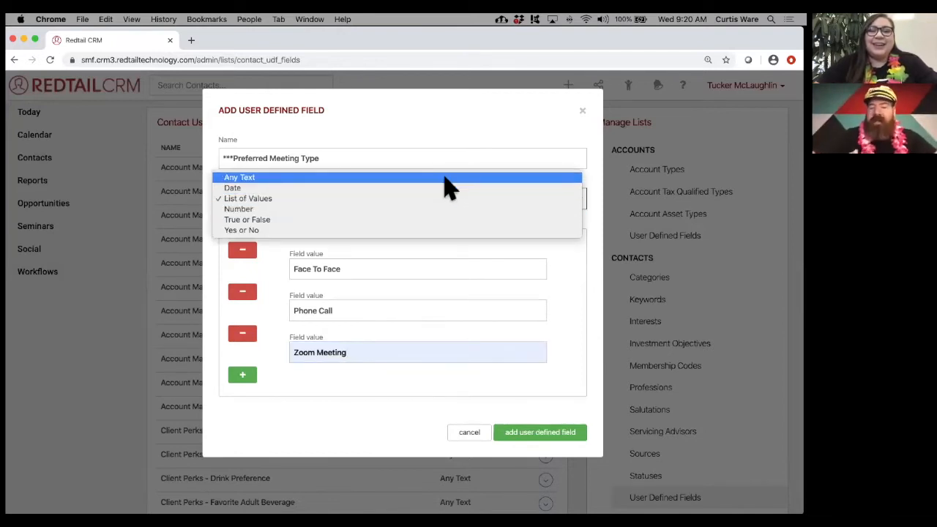
pyautogui.click(593, 273)
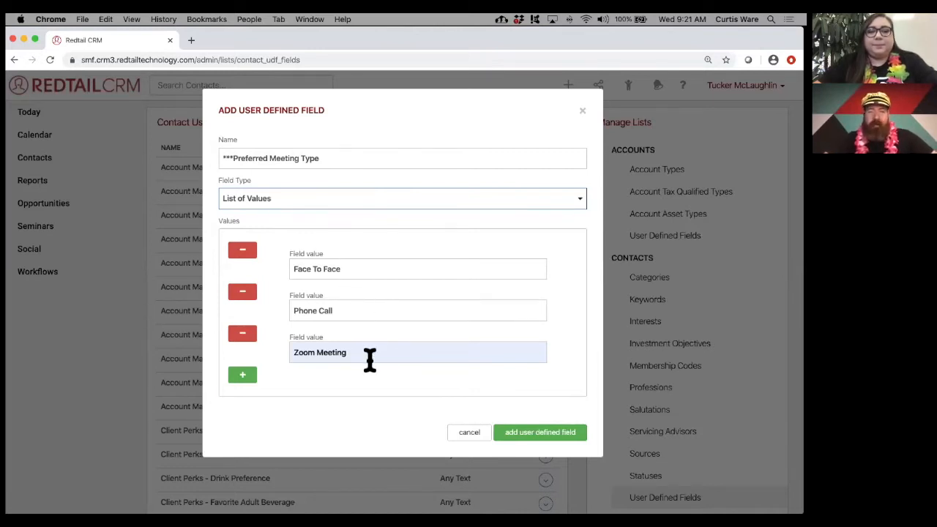
pyautogui.click(528, 436)
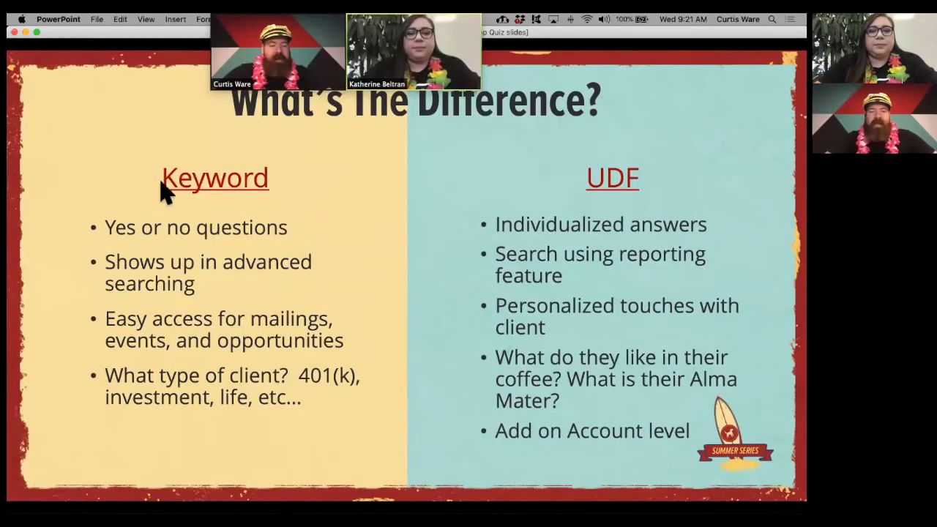
pyautogui.click(63, 234)
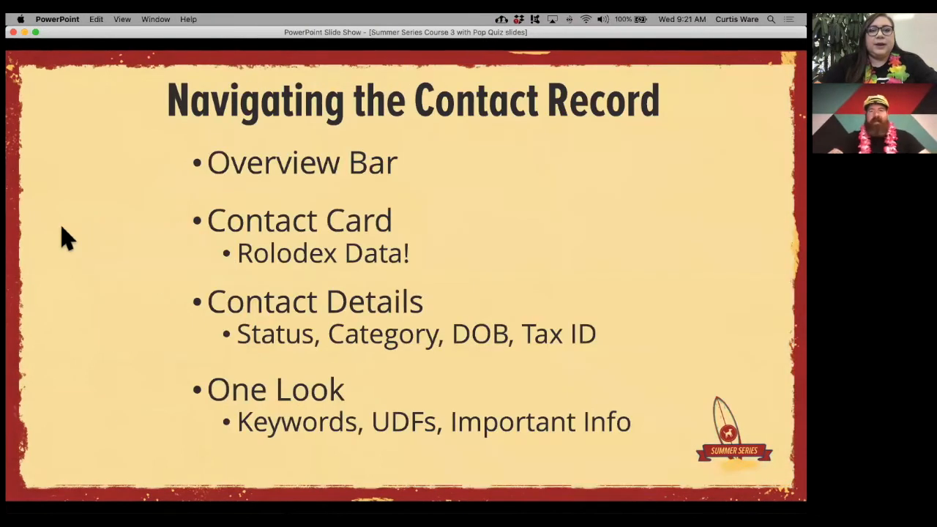
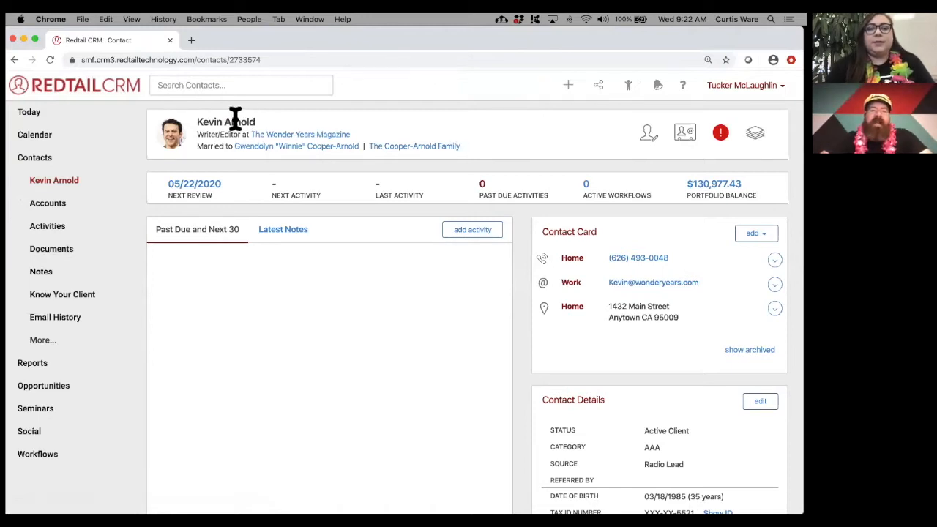
# - Highlight the contact's name, then open and cancel the Edit Basic Info form without changes
pyautogui.moveTo(198, 122); pyautogui.dragTo(254, 119)
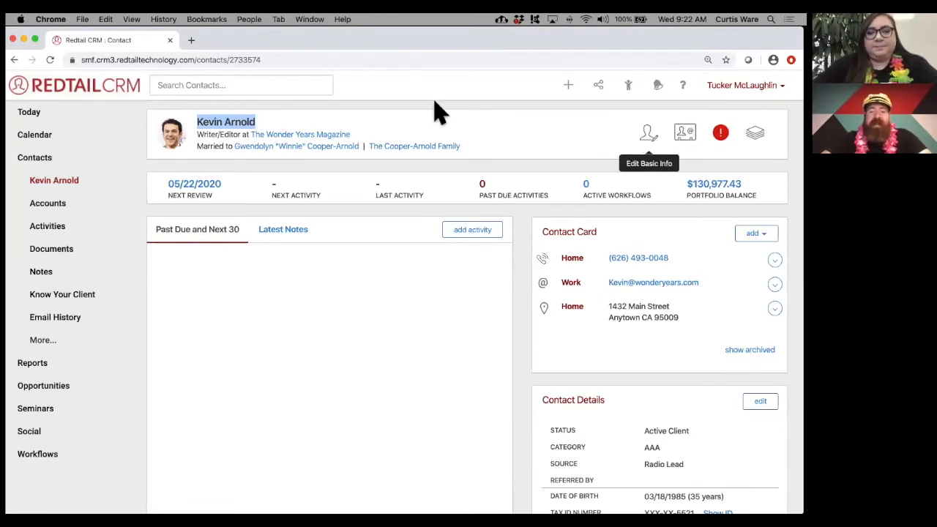
pyautogui.click(650, 139)
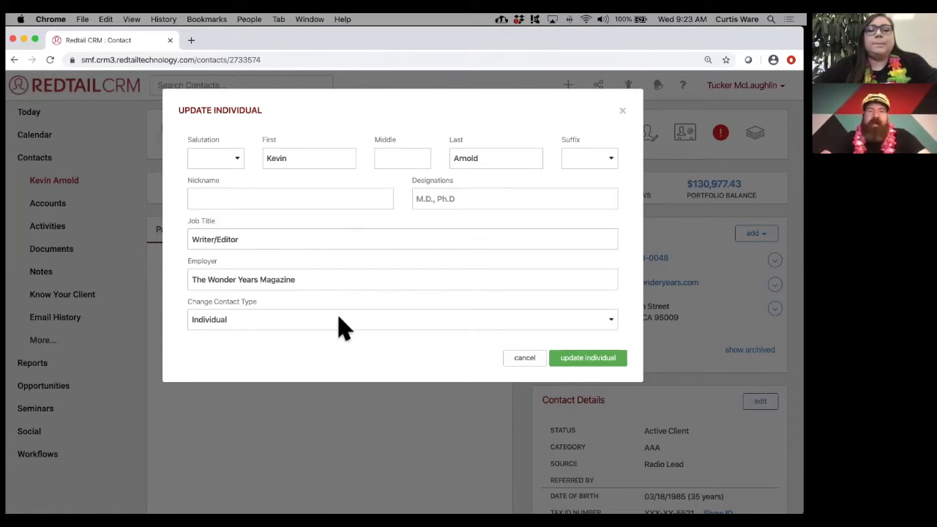
pyautogui.click(526, 359)
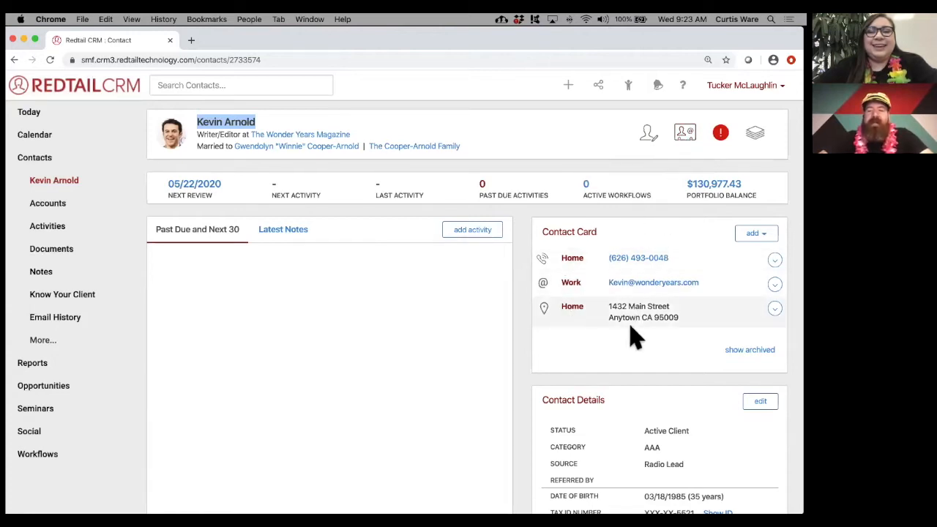
# - View and close the Contact Card, then go to the contact's Notes page
pyautogui.click(686, 140)
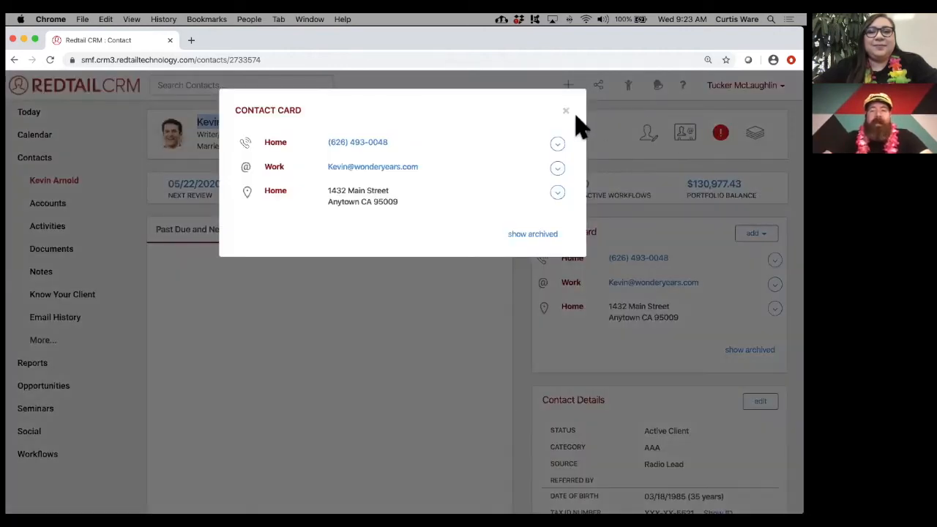
pyautogui.click(565, 110)
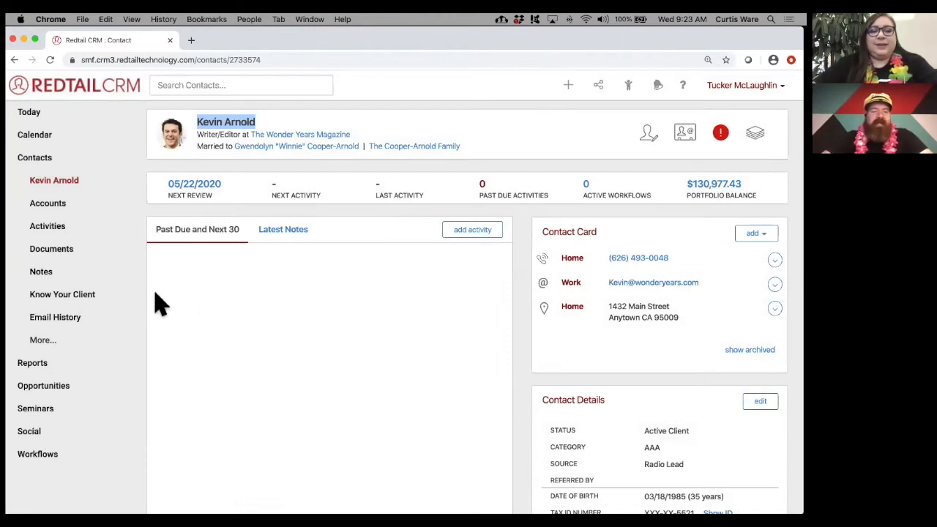
pyautogui.click(59, 278)
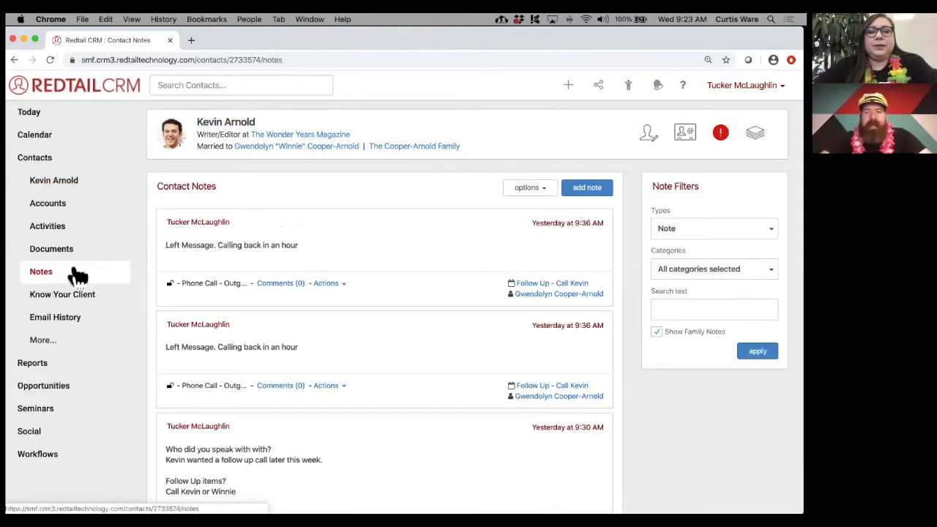
# - Glance at the Contact Card from the notes page, then return to the contact's overview
pyautogui.click(687, 135)
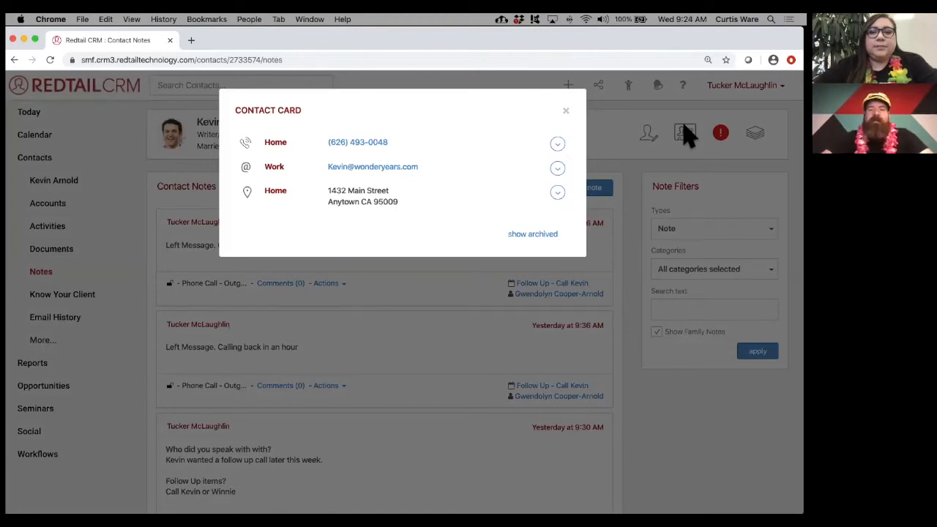
pyautogui.click(565, 110)
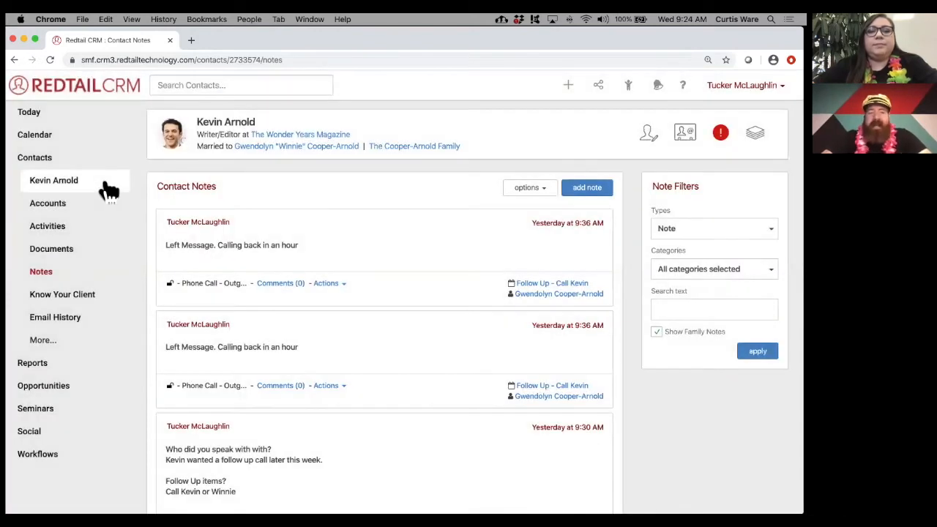
pyautogui.click(106, 189)
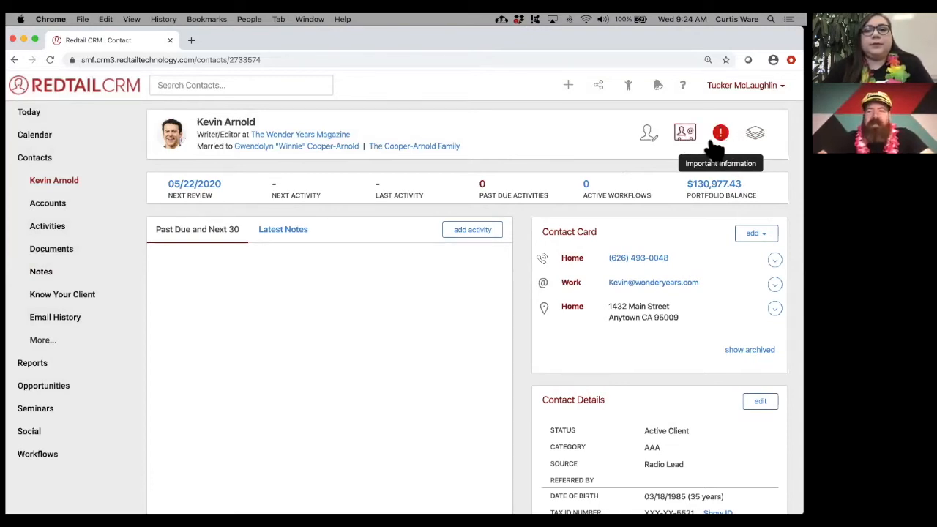
pyautogui.click(720, 138)
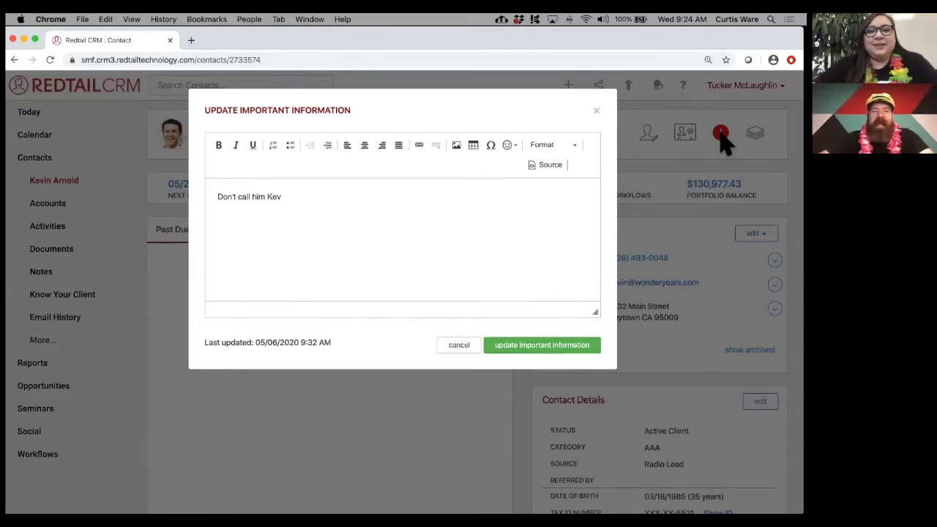
pyautogui.moveTo(288, 198); pyautogui.dragTo(210, 198)
pyautogui.click(288, 199)
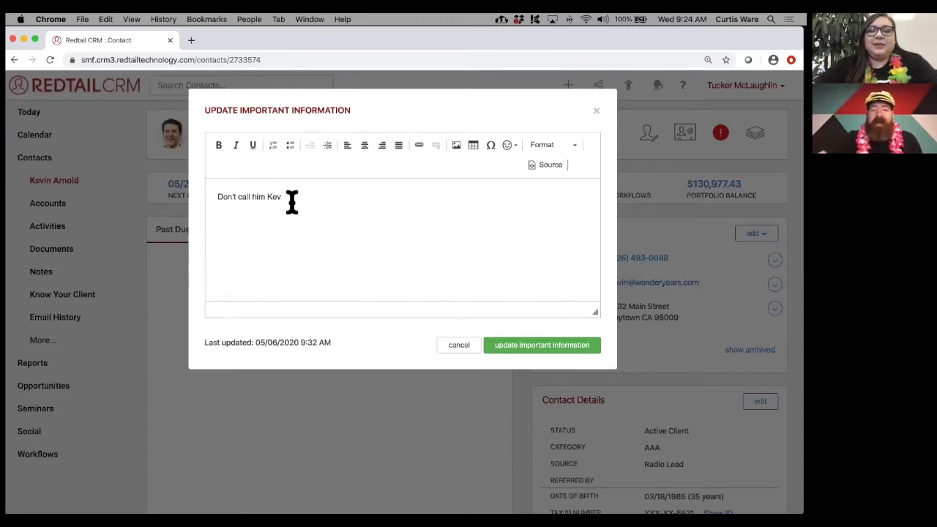
pyautogui.moveTo(291, 203); pyautogui.dragTo(215, 197)
pyautogui.click(239, 229)
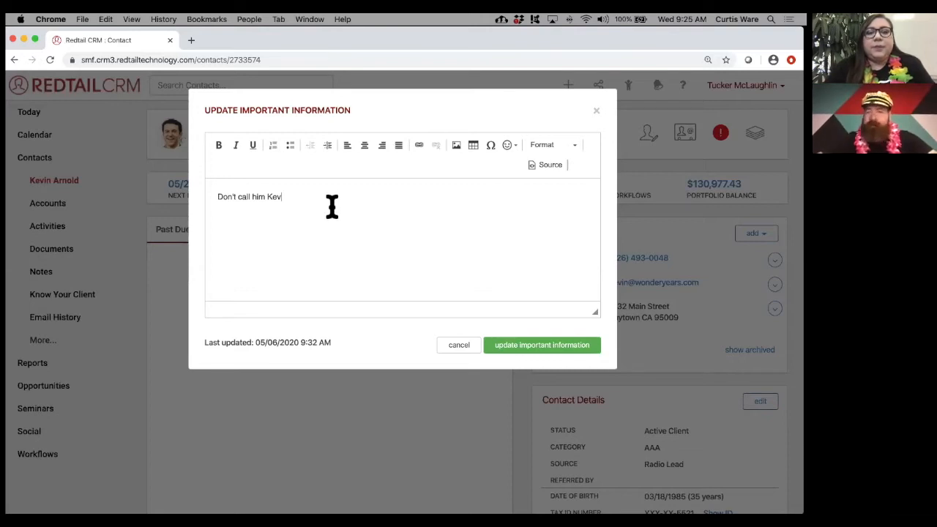
pyautogui.click(452, 345)
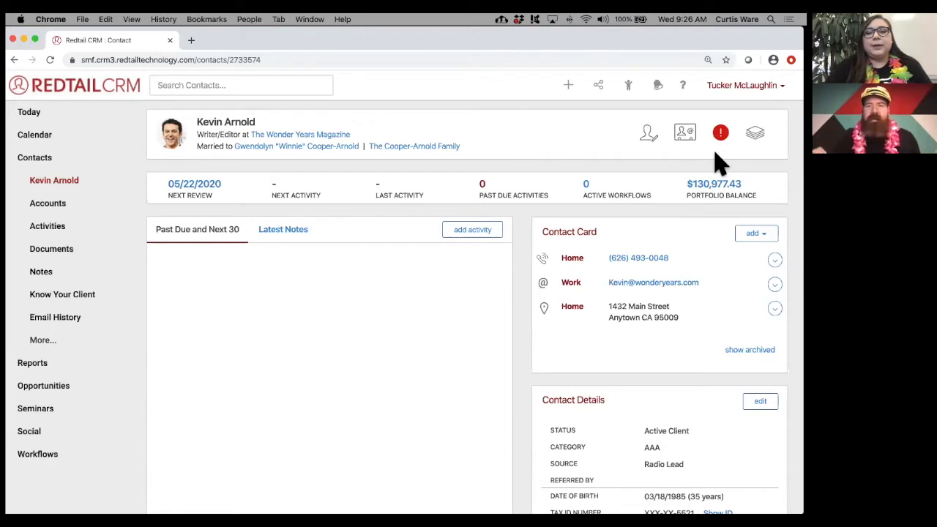
# - Generate the Personal Profile Form from Common Tasks and open the downloaded personal_profile PDF
pyautogui.click(758, 137)
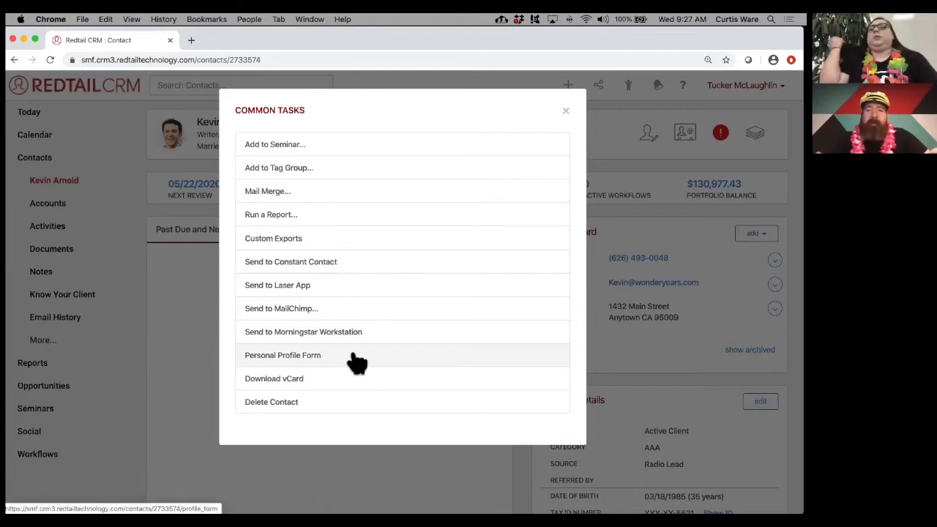
pyautogui.click(322, 360)
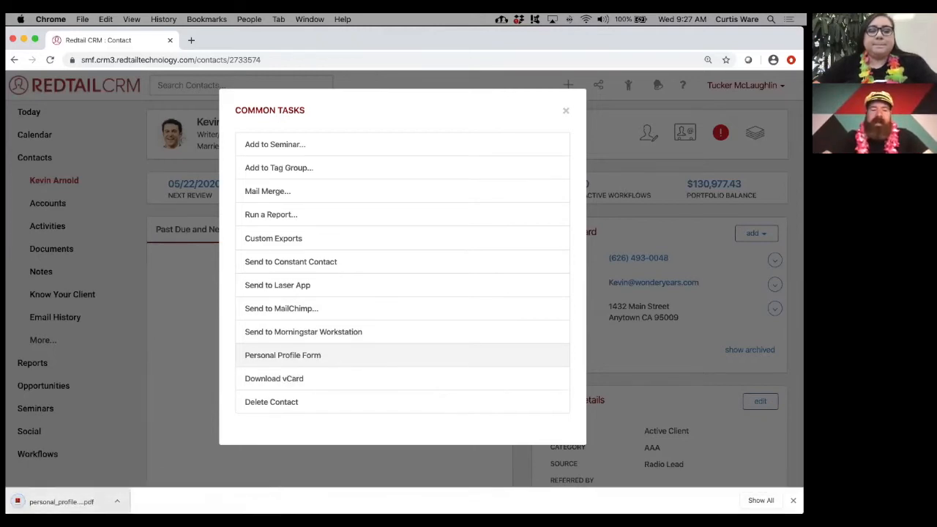
pyautogui.click(61, 501)
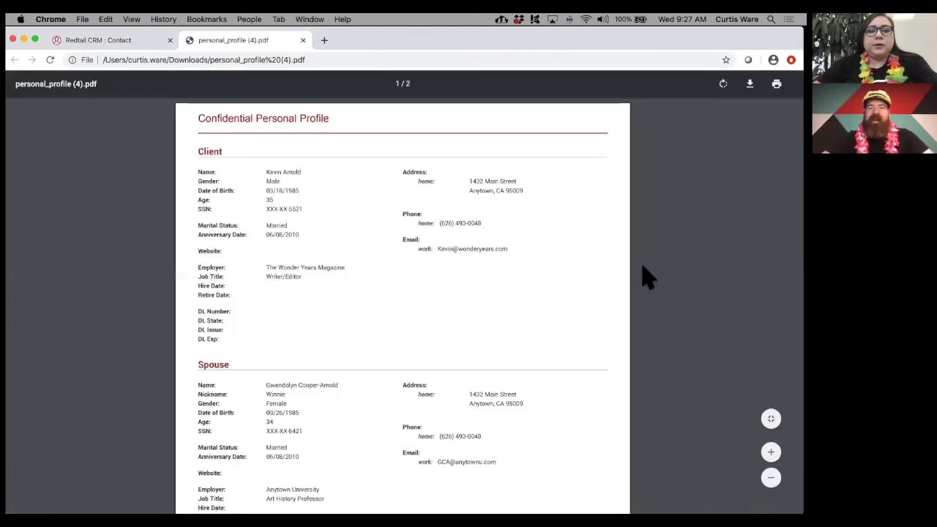
# - Scroll through both pages of the Confidential Personal Profile PDF and back up
pyautogui.scroll(-3, 644, 277)
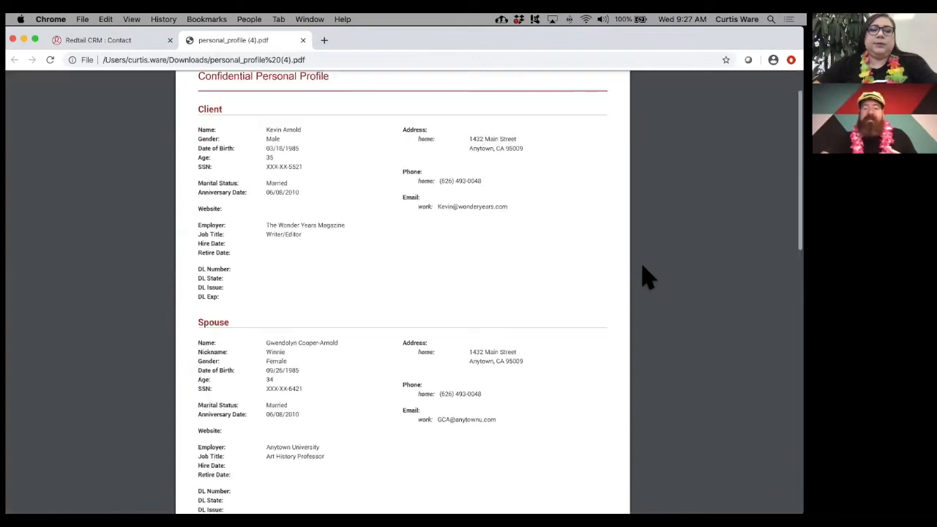
pyautogui.scroll(-5, 644, 277)
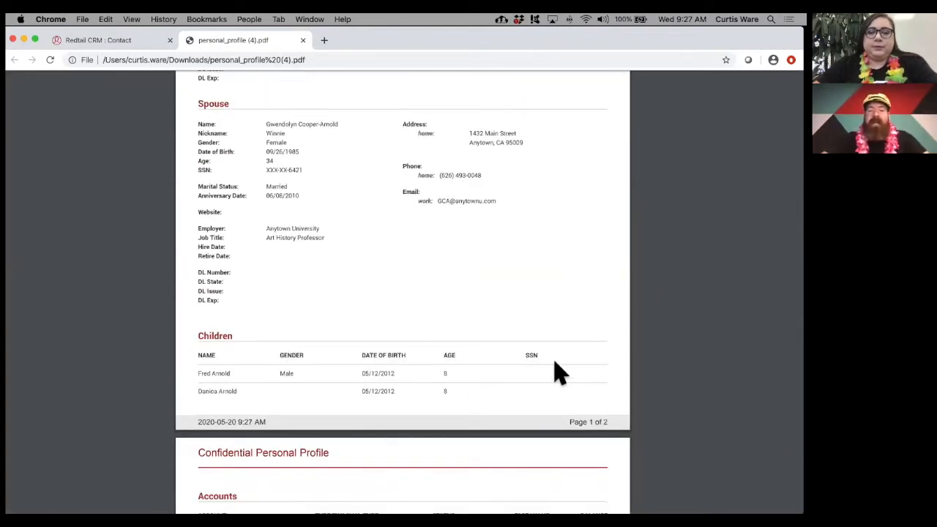
pyautogui.scroll(-8, 557, 373)
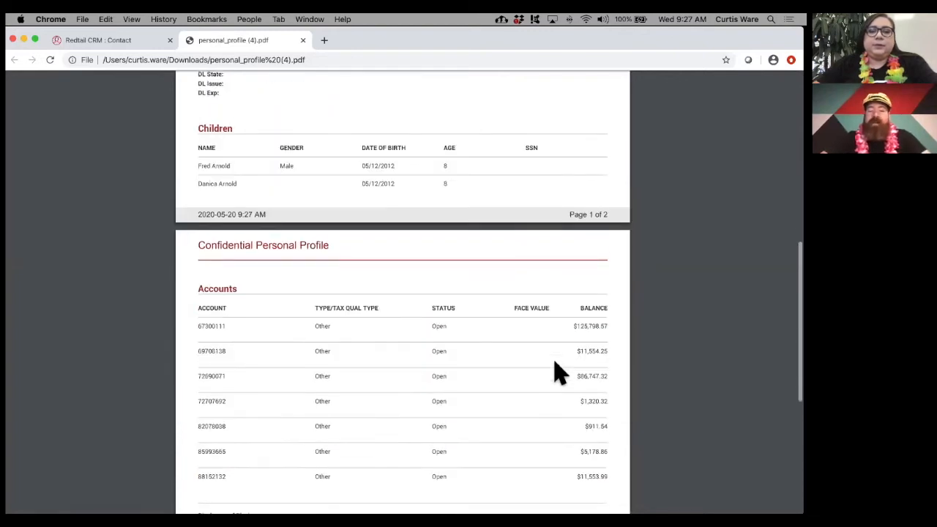
pyautogui.scroll(6, 555, 367)
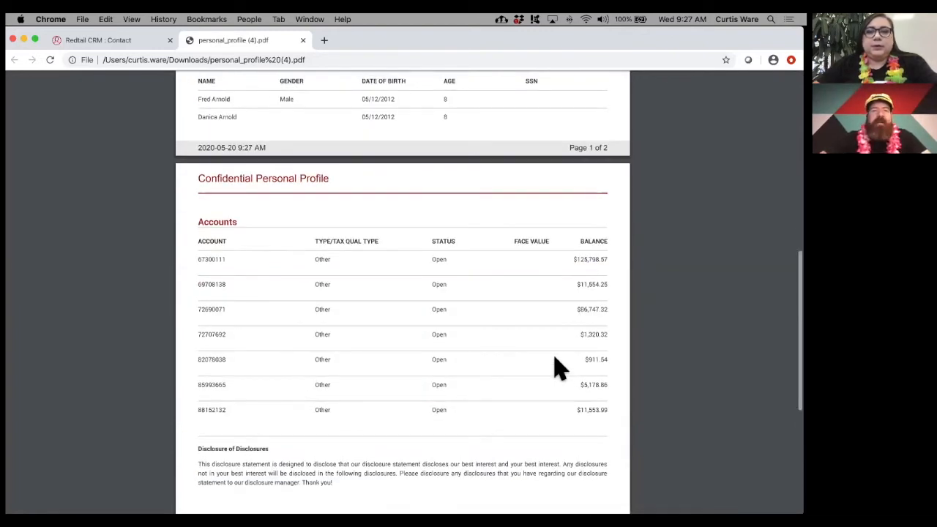
pyautogui.scroll(10, 302, 122)
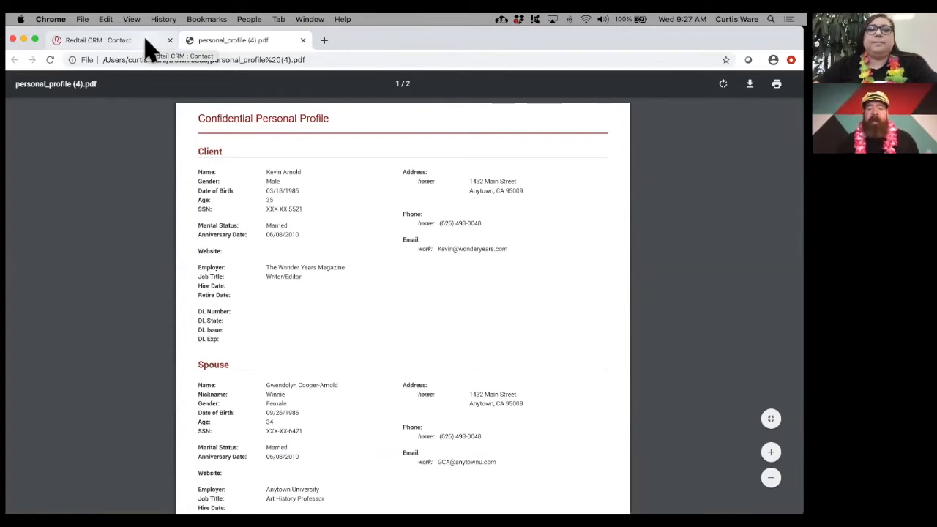
# - Return to the Redtail contact tab, dismiss the common tasks list, and scroll to Contact Details
pyautogui.click(147, 43)
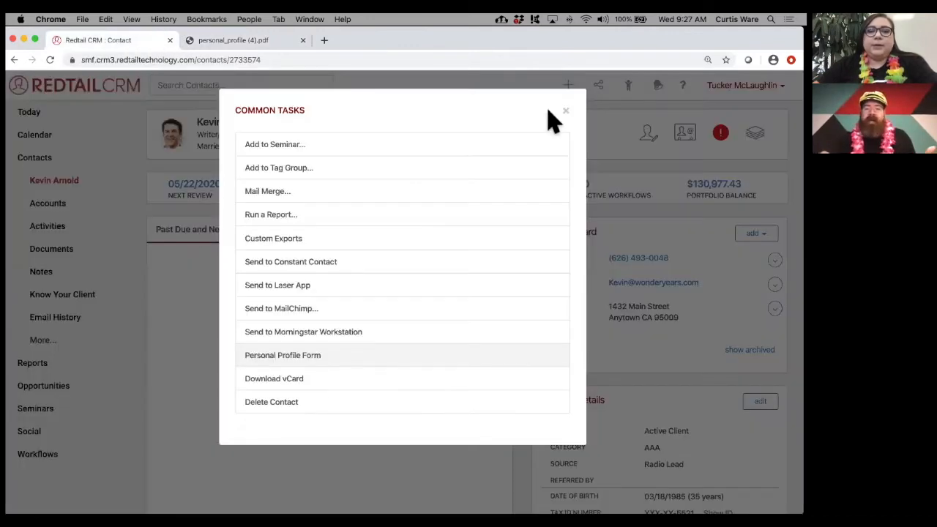
pyautogui.click(562, 112)
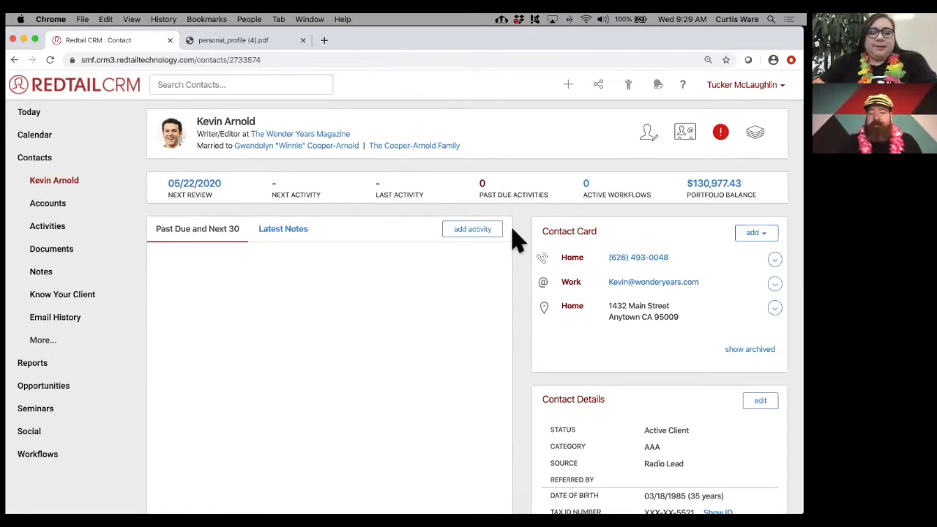
pyautogui.scroll(-5, 516, 240)
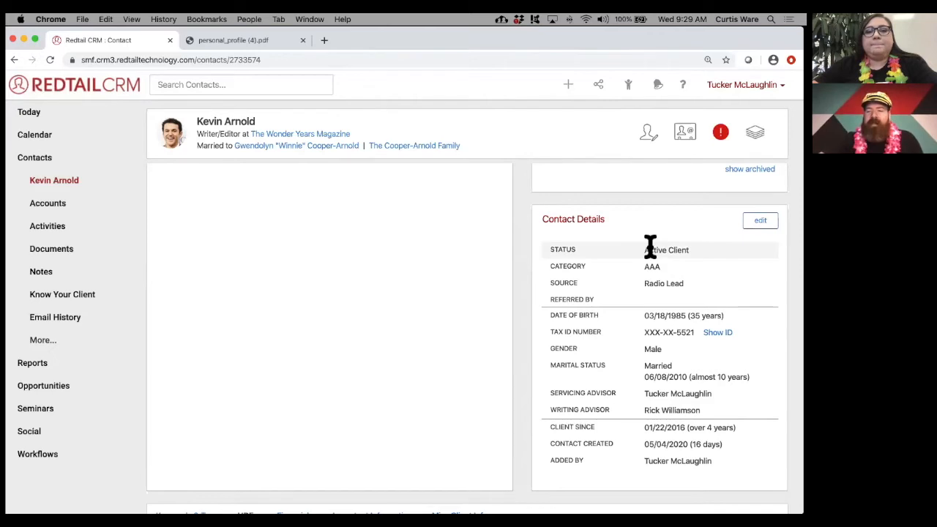
pyautogui.moveTo(643, 250); pyautogui.dragTo(661, 269)
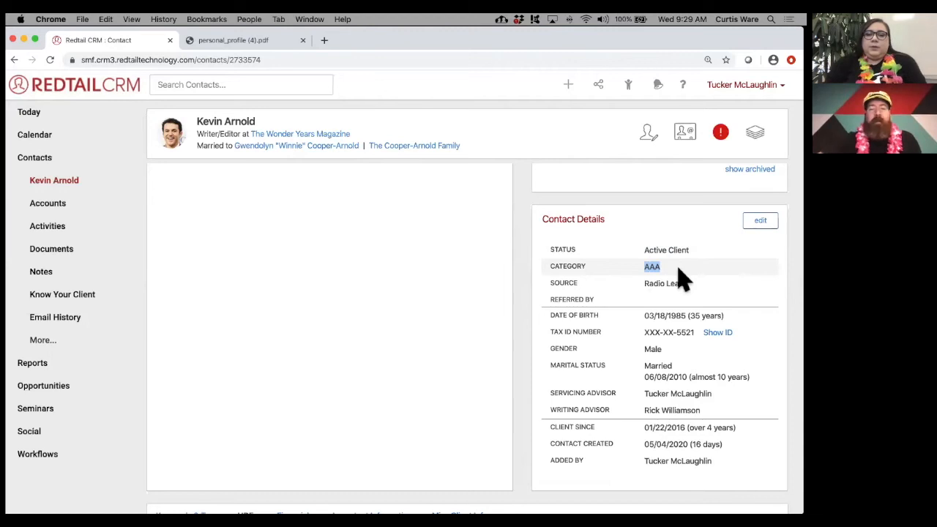
pyautogui.moveTo(643, 284); pyautogui.dragTo(685, 287)
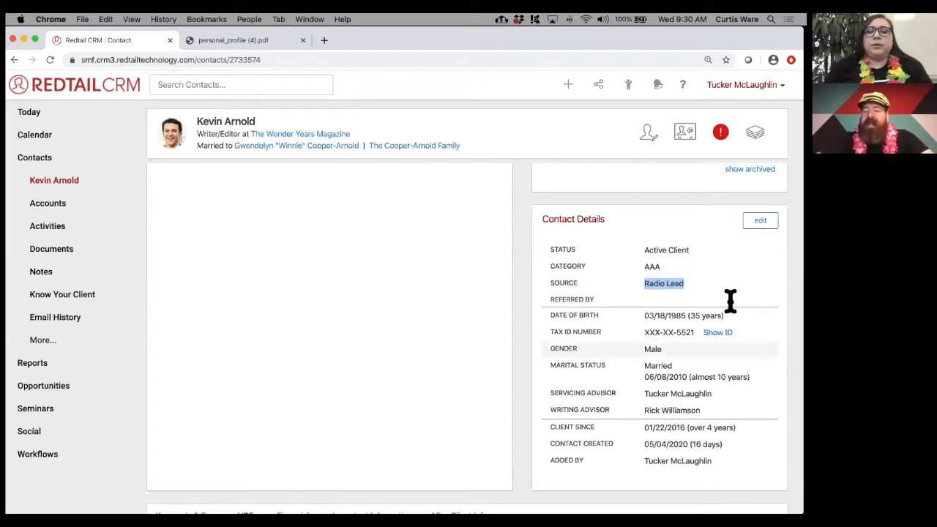
# - Open Update Contact Details and try Status, Referred By and the anniversary datepicker, changing nothing
pyautogui.click(761, 224)
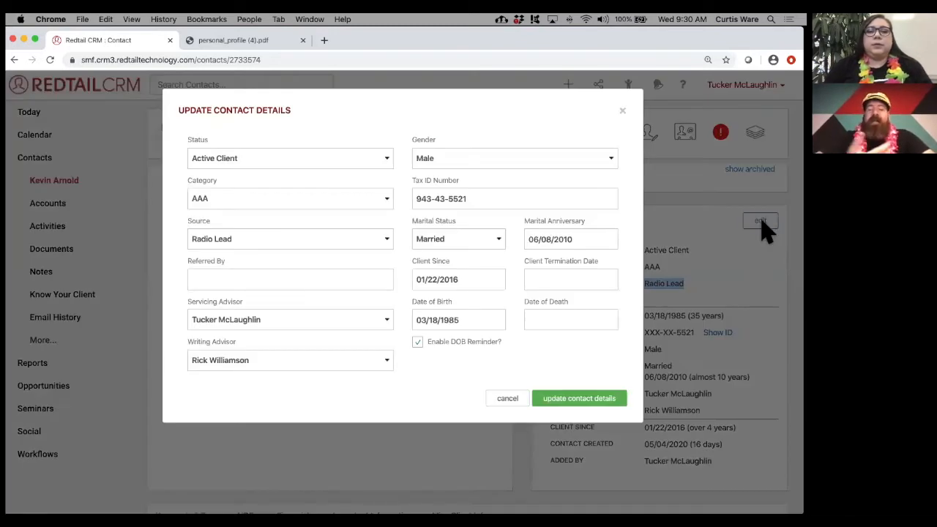
pyautogui.click(371, 160)
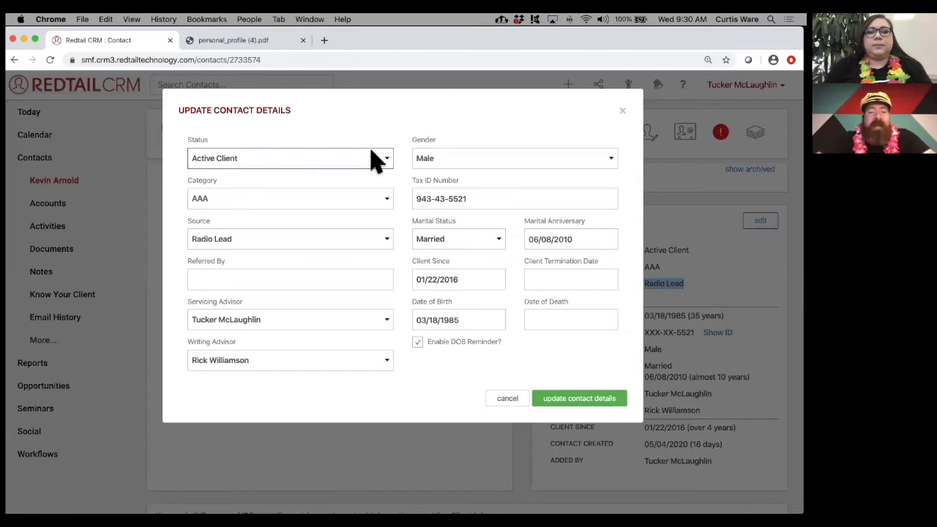
pyautogui.click(401, 152)
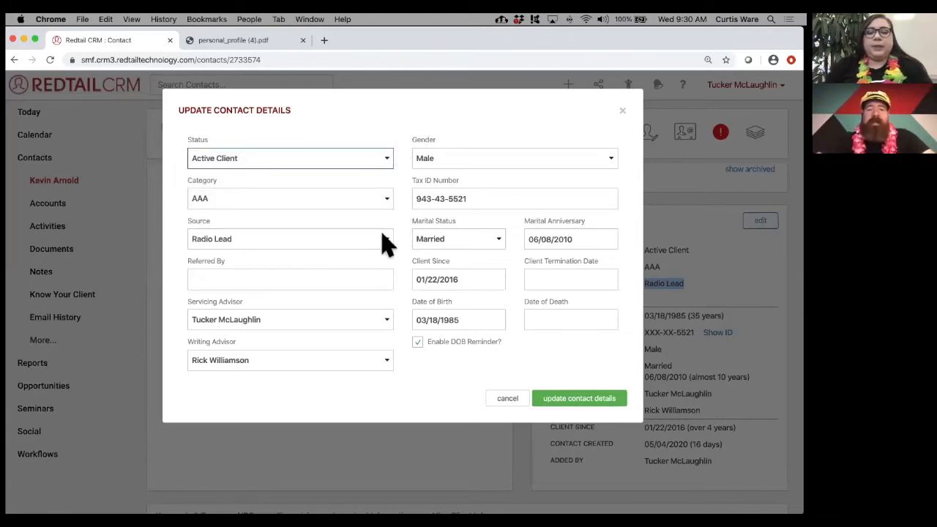
pyautogui.click(283, 283)
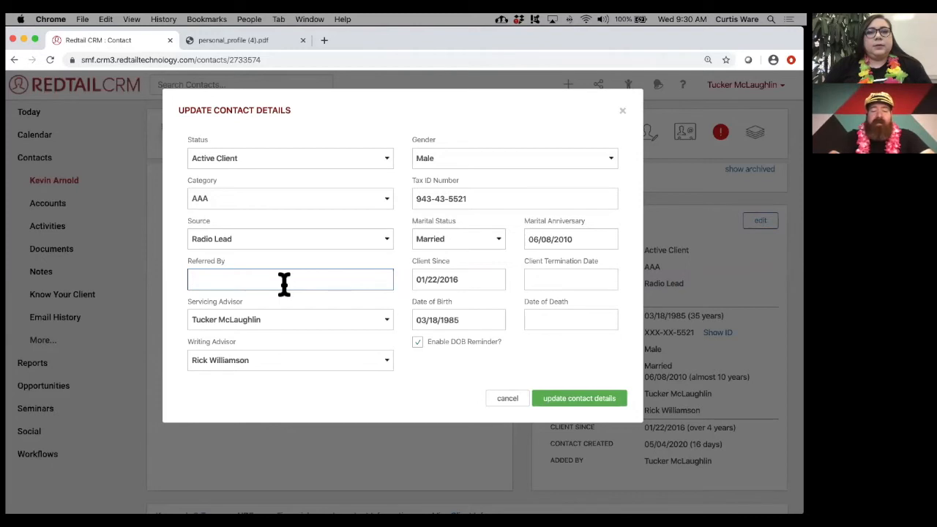
pyautogui.write('Paul Pf')
pyautogui.press('BackSpace')
pyautogui.press('BackSpace')
pyautogui.press('BackSpace')
pyautogui.press('BackSpace')
pyautogui.press('BackSpace')
pyautogui.press('BackSpace')
pyautogui.press('BackSpace')
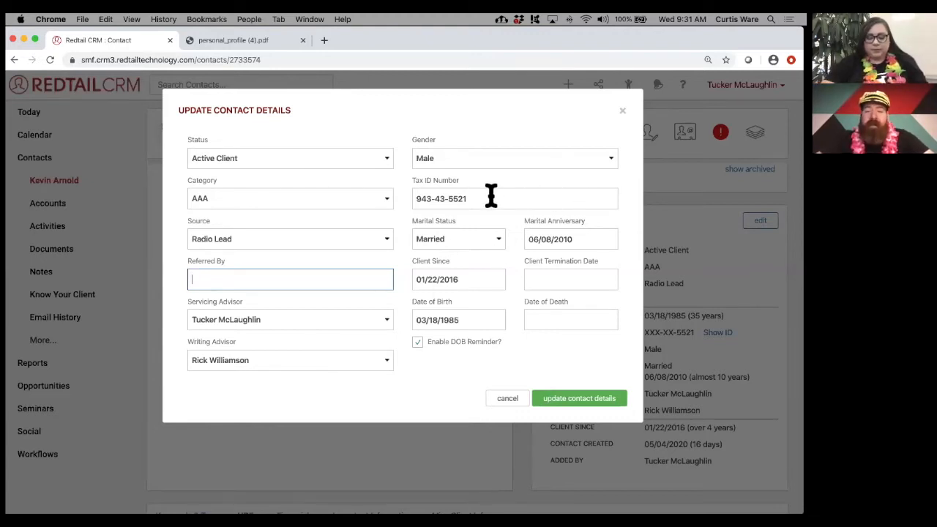
pyautogui.click(571, 239)
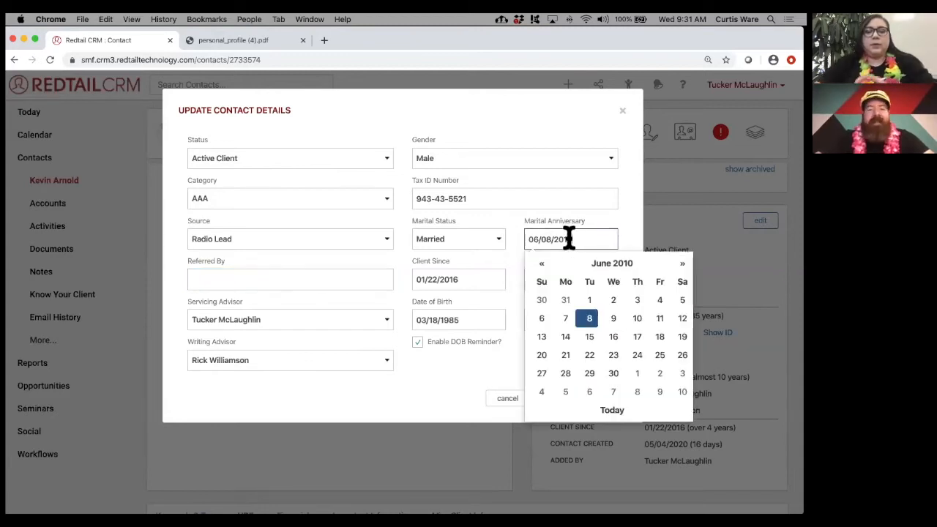
# - Close the datepicker keeping 06/08/2010, discard the form, and reopen Update Contact Details
pyautogui.click(628, 233)
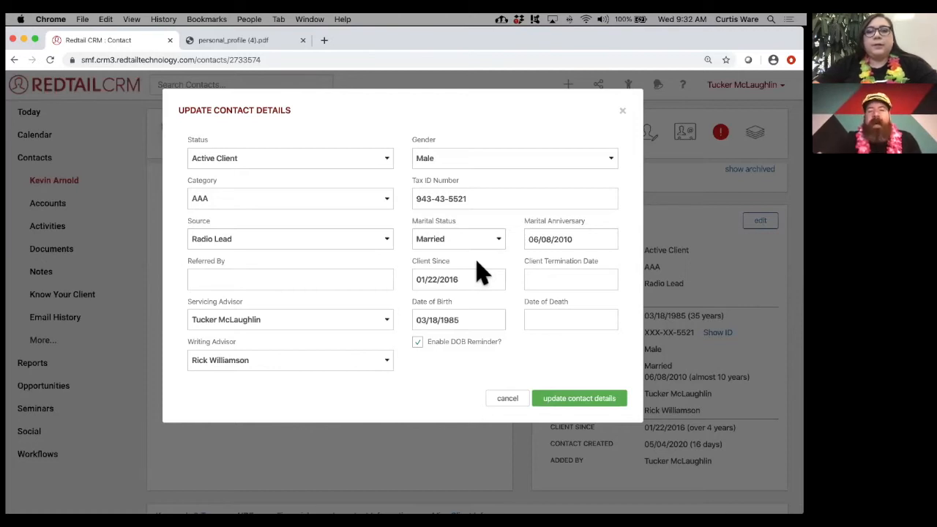
pyautogui.click(621, 114)
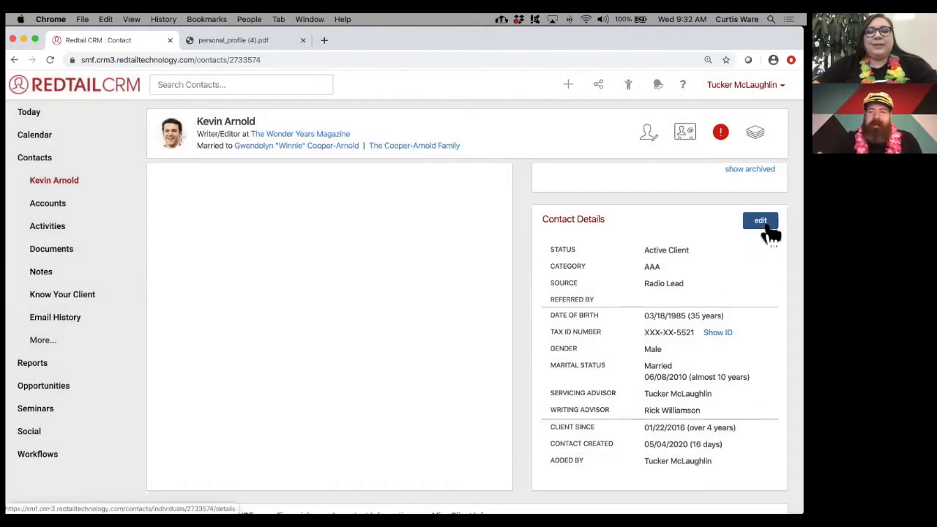
pyautogui.click(766, 224)
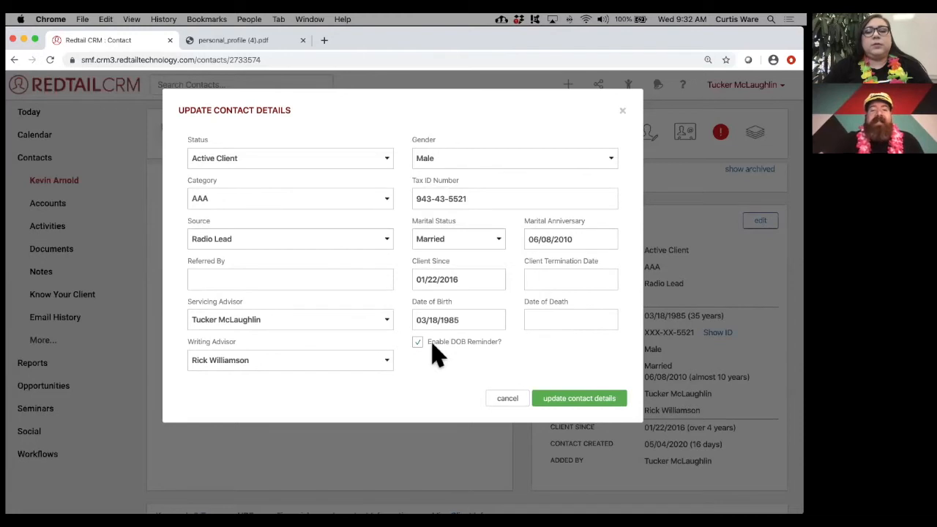
pyautogui.moveTo(427, 343); pyautogui.dragTo(507, 345)
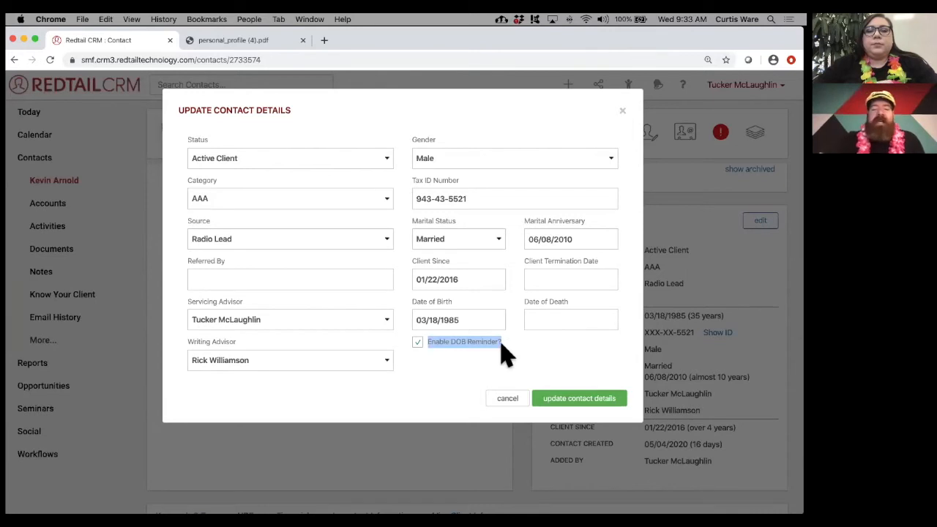
pyautogui.click(491, 344)
pyautogui.click(417, 343)
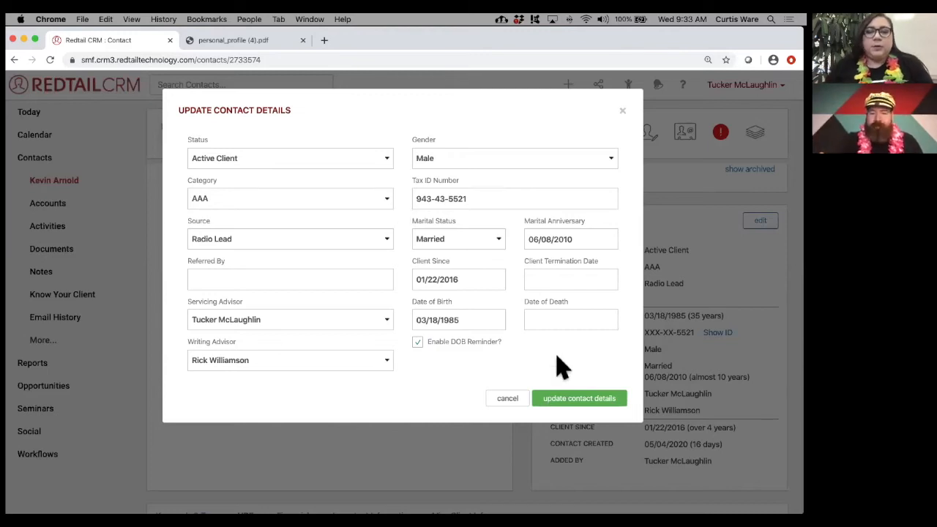
# - Cancel the Update Contact Details form, leaving Active Client, AAA and Radio Lead unchanged
pyautogui.click(509, 399)
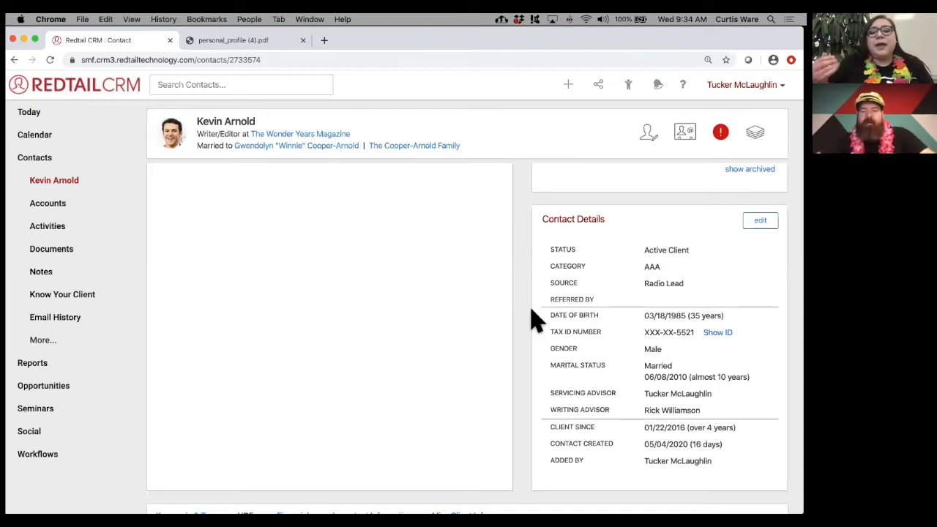
# - Scroll down to the Keywords & Tags tab and review keywords like 401(k) Client and three tag groups
pyautogui.scroll(-4, 535, 320)
pyautogui.scroll(-4, 534, 320)
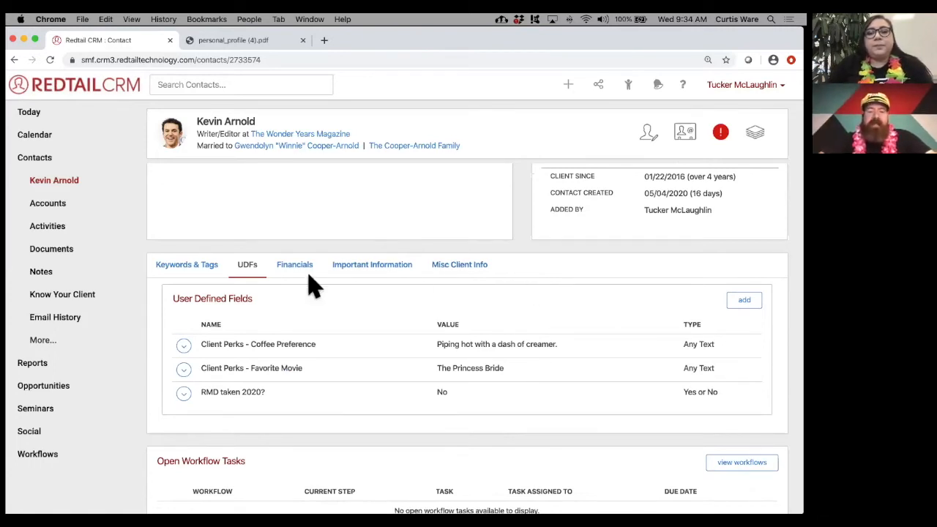
pyautogui.click(183, 271)
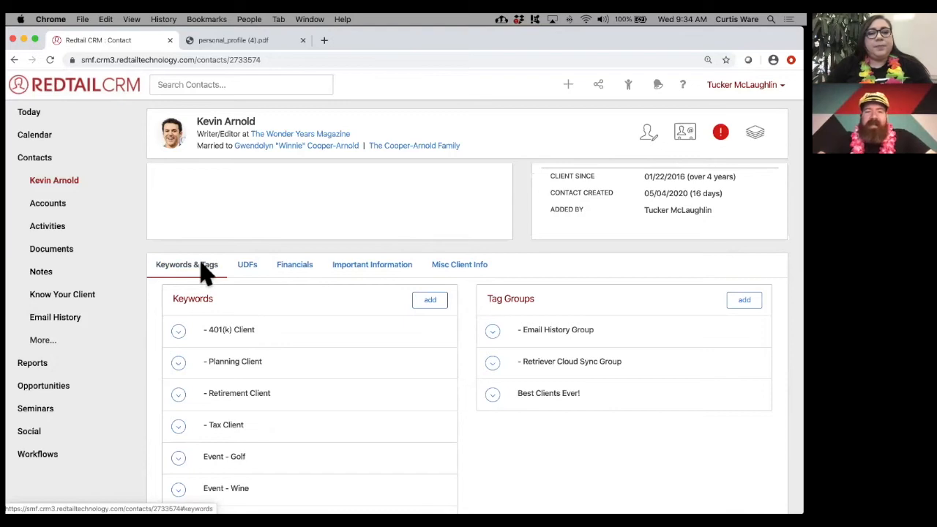
pyautogui.scroll(-1, 205, 273)
pyautogui.scroll(-2, 207, 270)
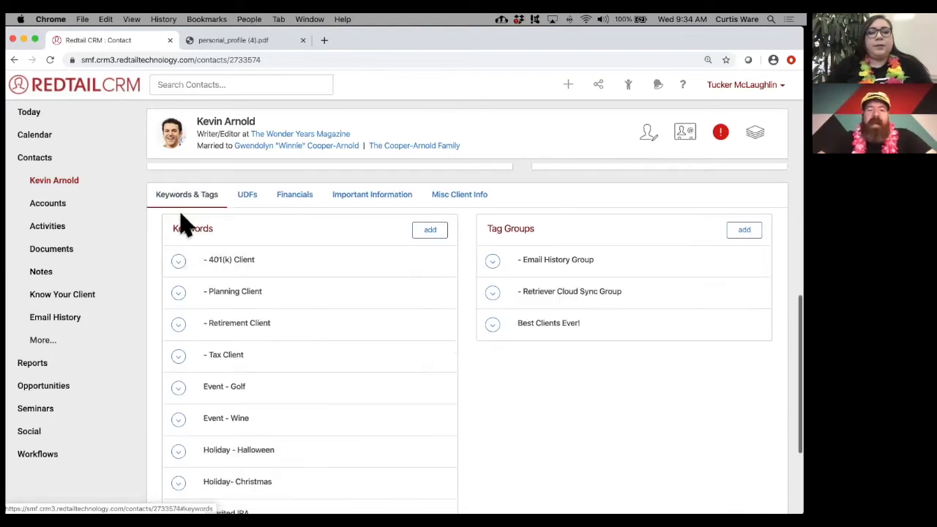
pyautogui.scroll(-1, 251, 322)
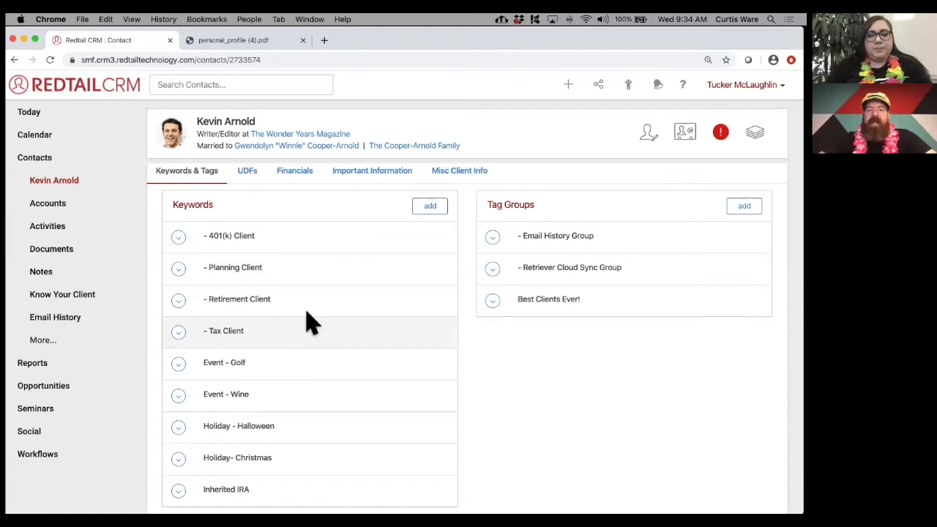
# - Tick Admin - Will, Trust Account, Qualified and Printed Reports in the keyword list and save
pyautogui.click(436, 212)
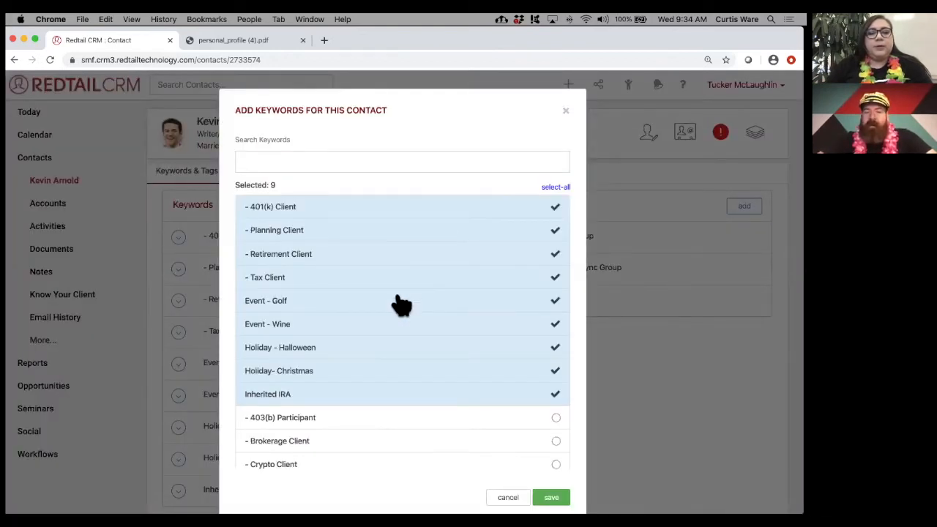
pyautogui.click(376, 258)
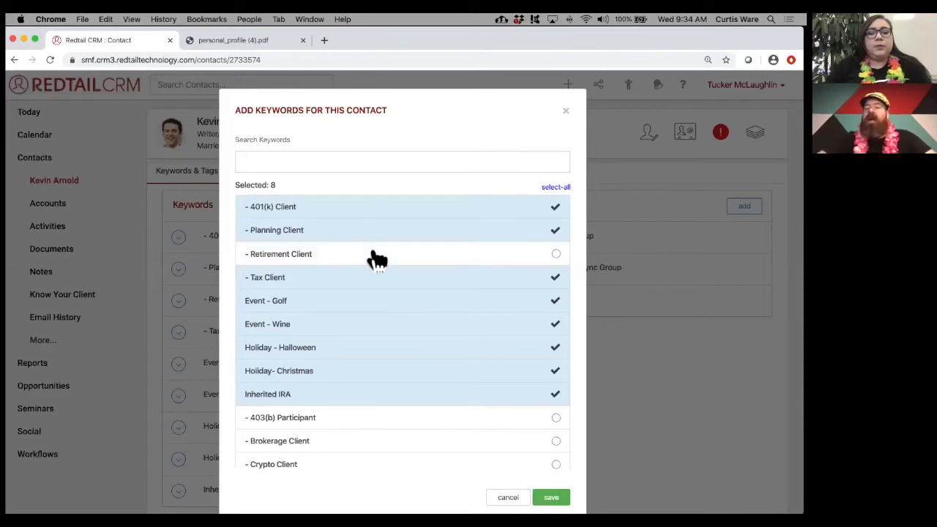
pyautogui.click(377, 257)
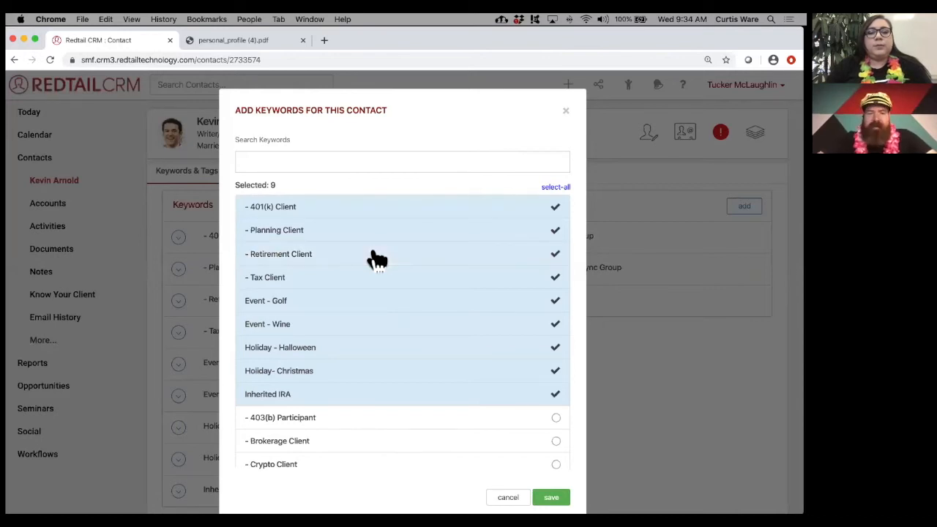
pyautogui.scroll(-5, 377, 257)
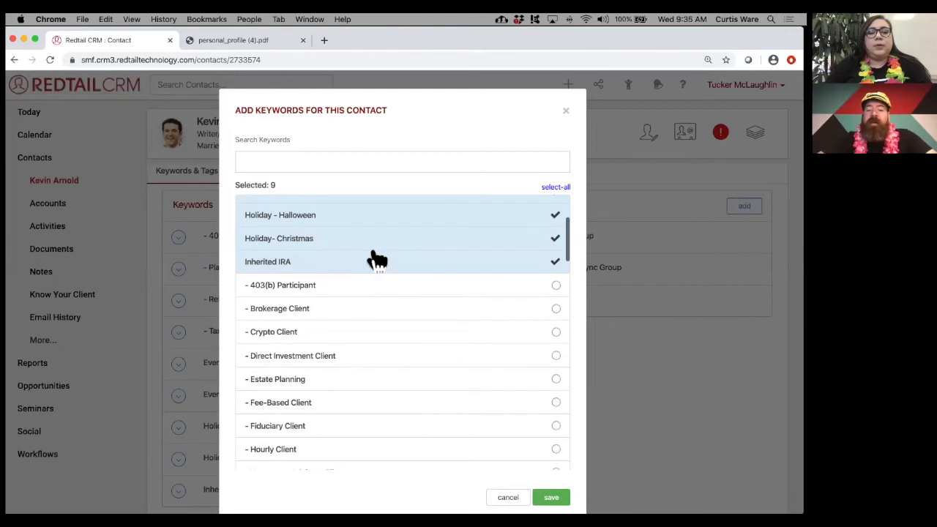
pyautogui.scroll(-8, 377, 260)
pyautogui.scroll(-10, 376, 260)
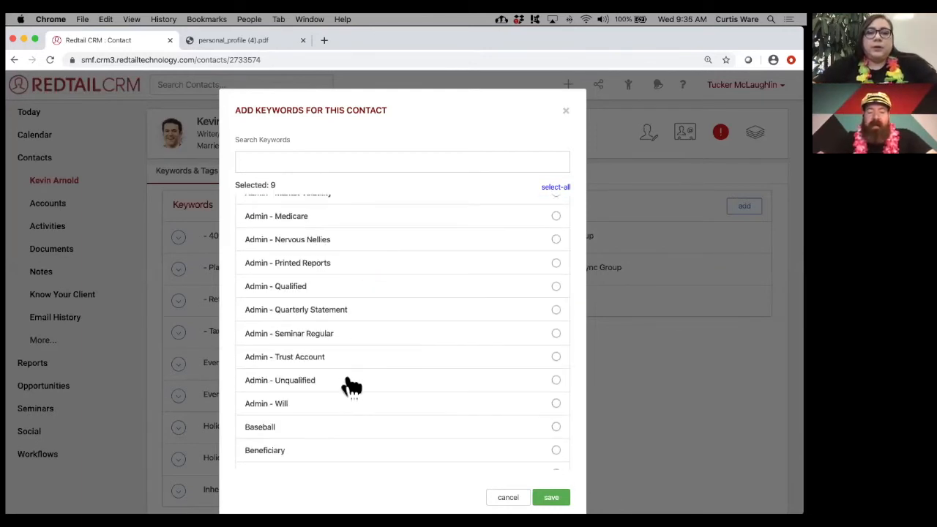
pyautogui.scroll(-2, 351, 386)
pyautogui.click(328, 350)
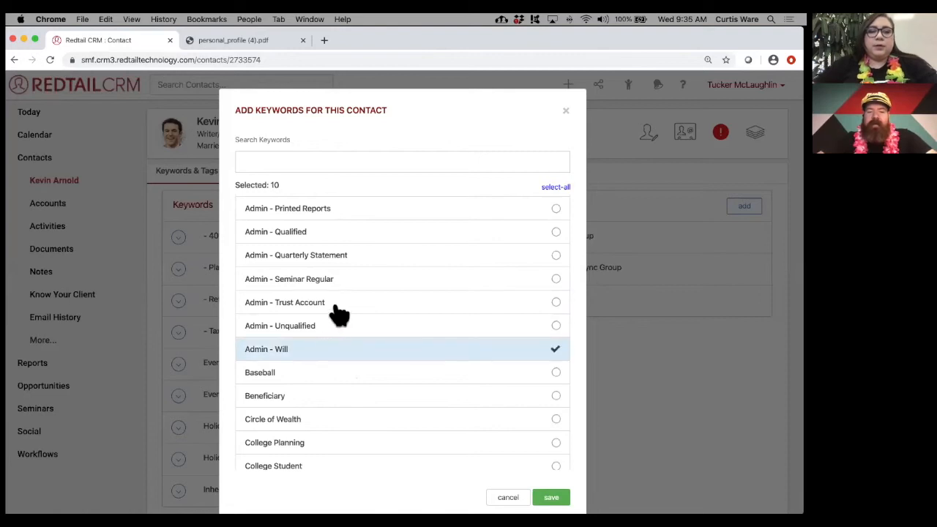
pyautogui.click(338, 313)
pyautogui.click(354, 234)
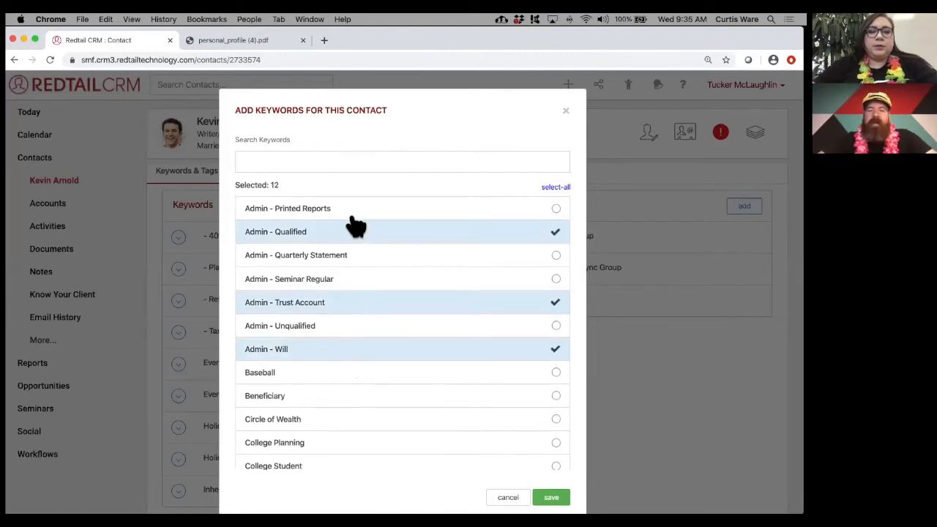
pyautogui.click(351, 211)
pyautogui.click(551, 497)
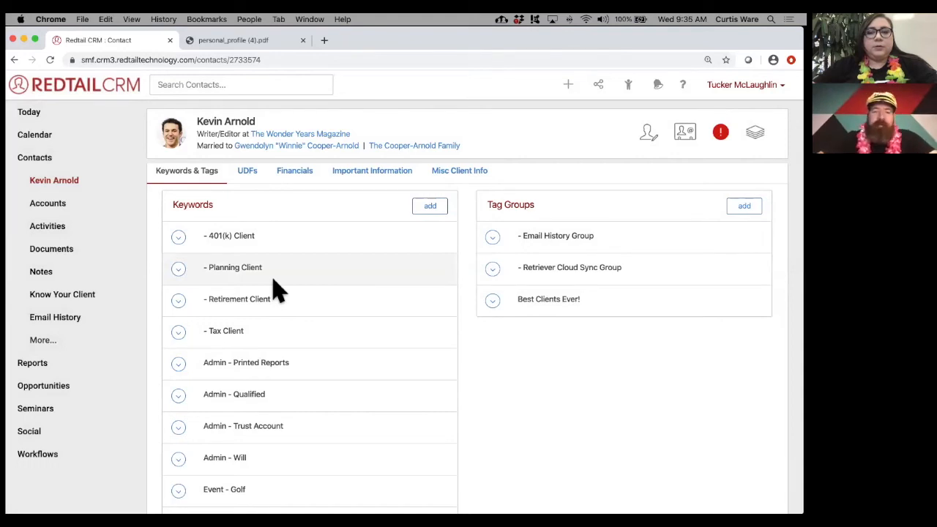
pyautogui.scroll(2, 278, 289)
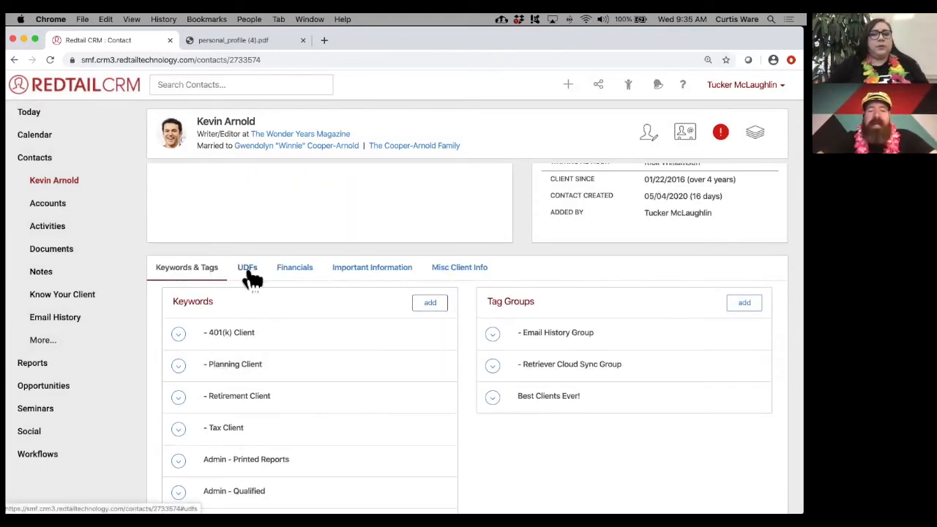
pyautogui.click(248, 270)
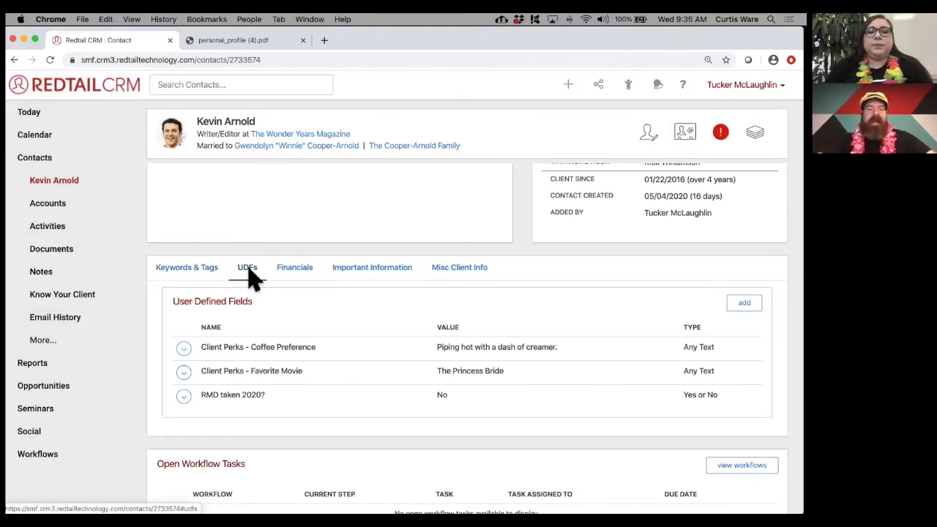
pyautogui.scroll(-1, 286, 305)
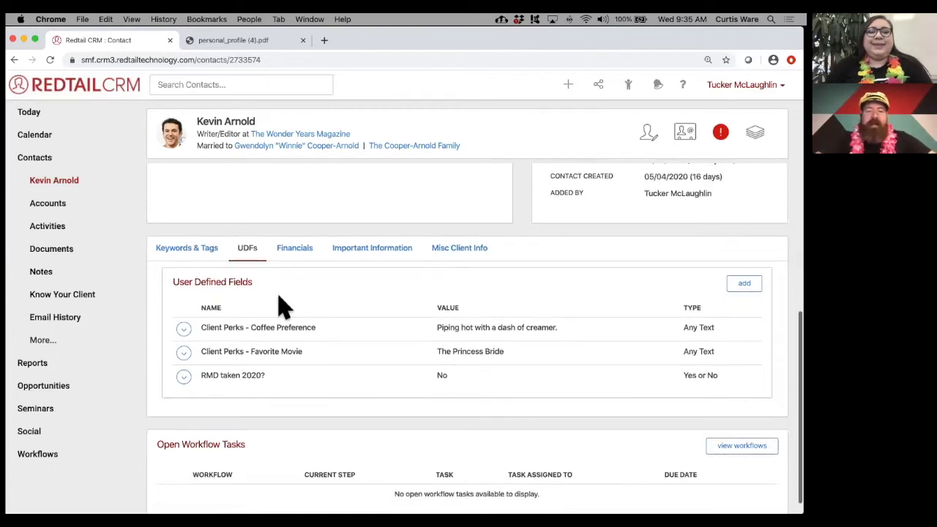
pyautogui.moveTo(249, 327); pyautogui.dragTo(316, 328)
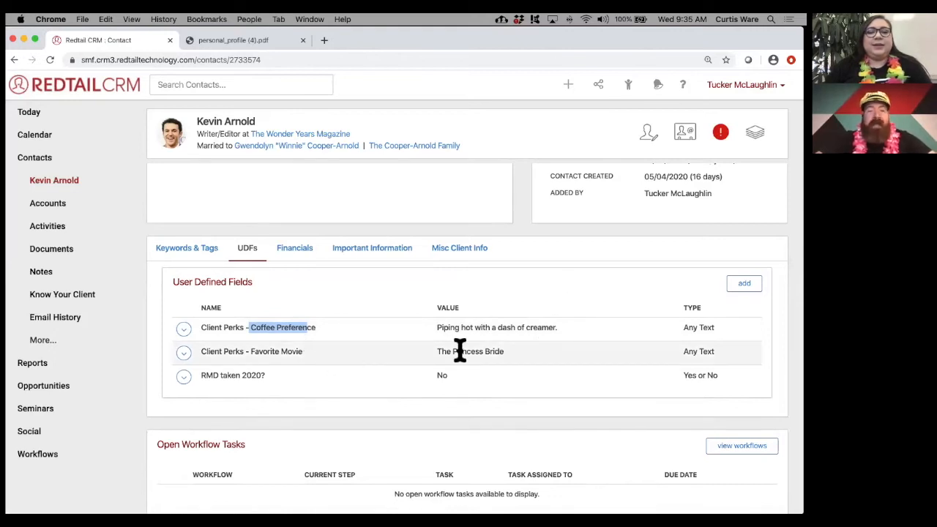
pyautogui.moveTo(438, 351); pyautogui.dragTo(510, 358)
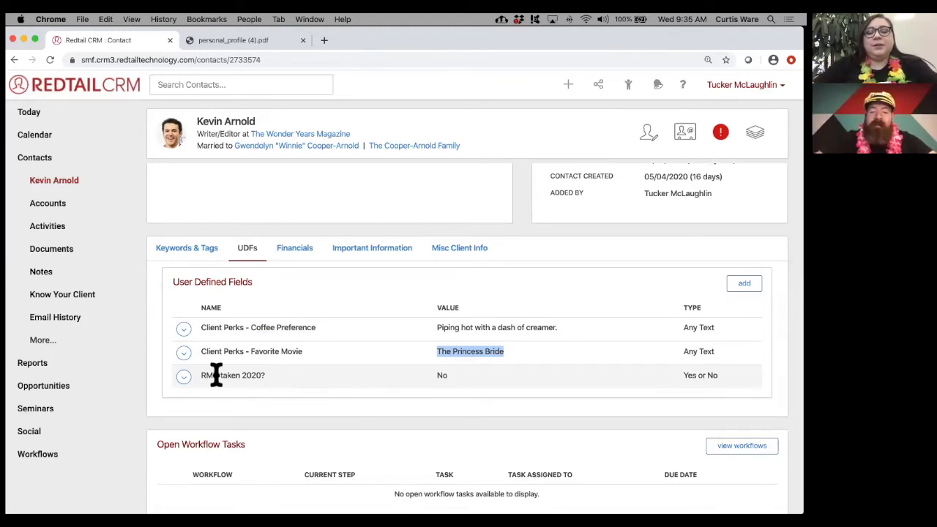
pyautogui.moveTo(205, 376); pyautogui.dragTo(267, 387)
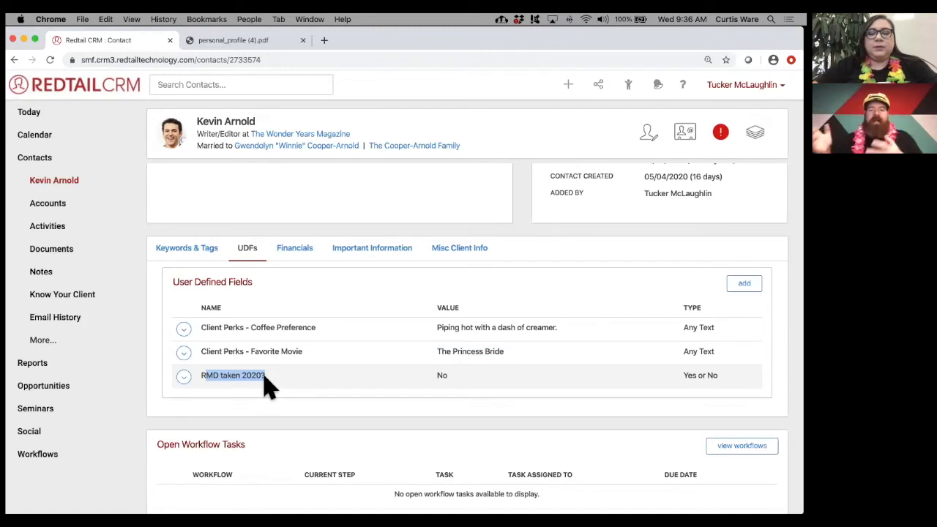
pyautogui.click(268, 379)
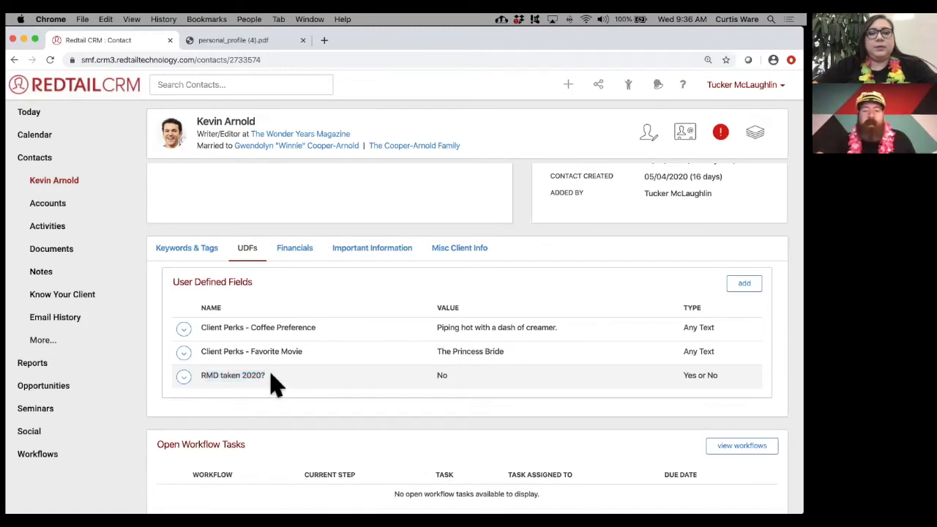
pyautogui.doubleClick(441, 376)
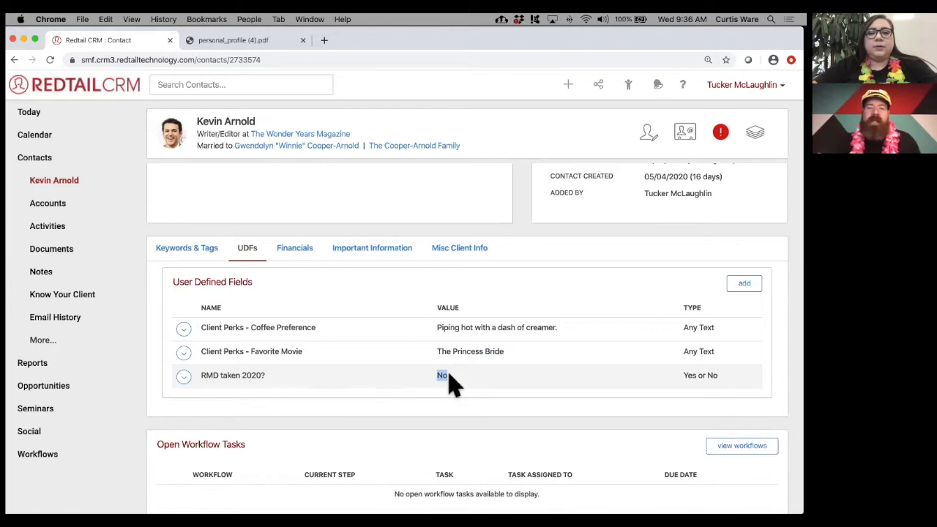
pyautogui.click(459, 388)
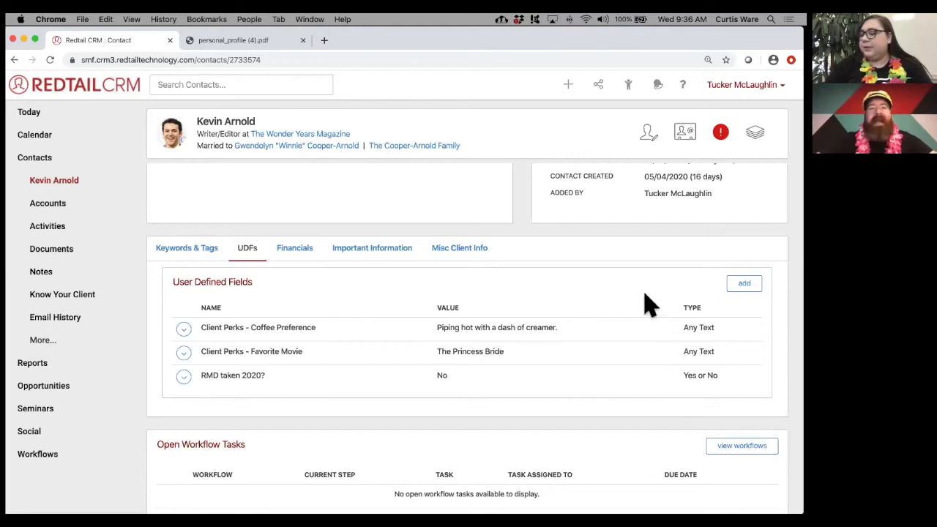
# - Add a ***Preferred Meeting Type user defined field with value Zoom Meeting to the contact
pyautogui.click(741, 285)
pyautogui.click(358, 163)
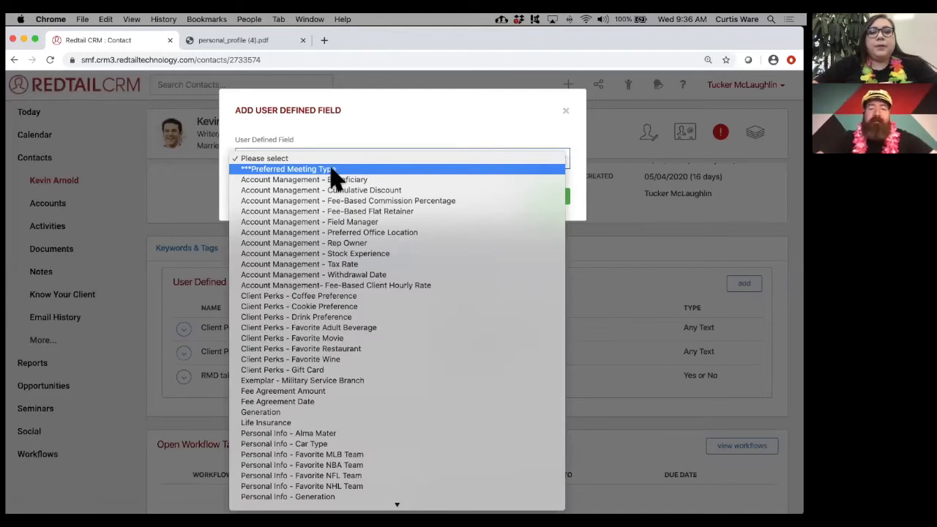
pyautogui.click(331, 170)
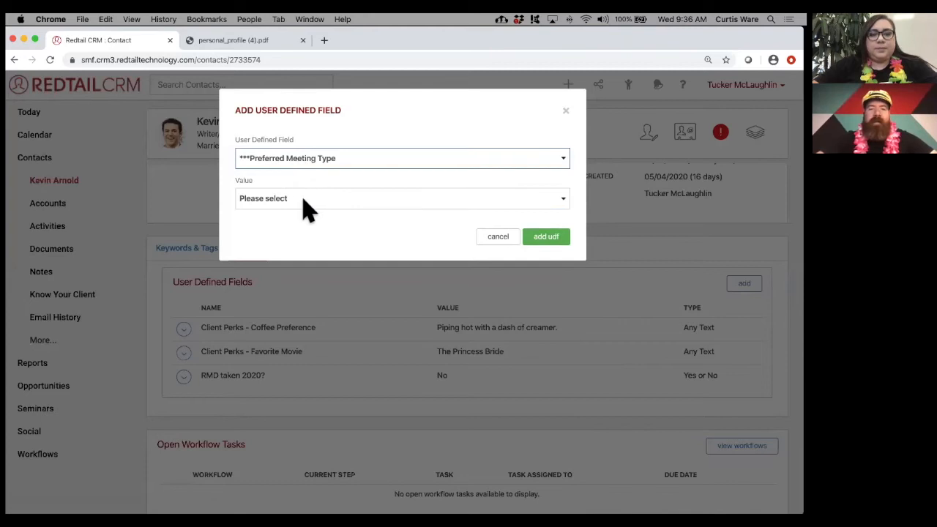
pyautogui.click(307, 209)
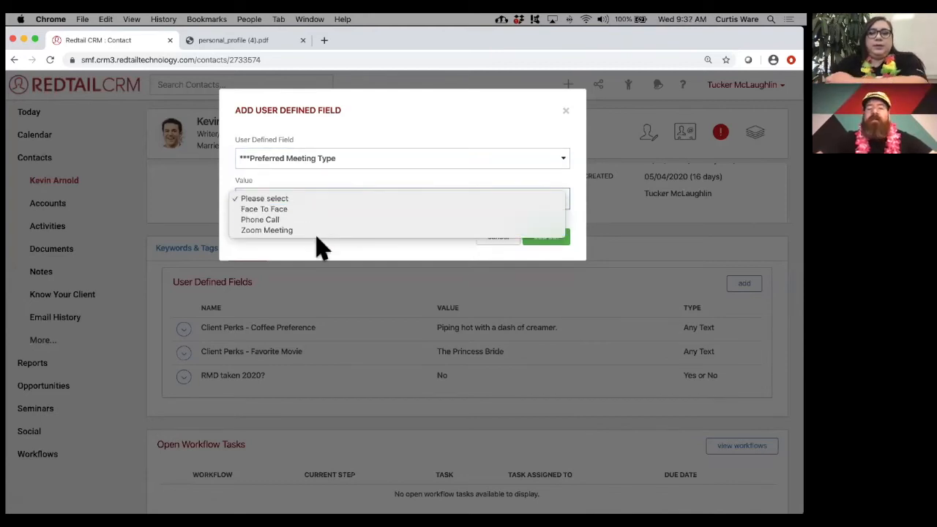
pyautogui.click(321, 233)
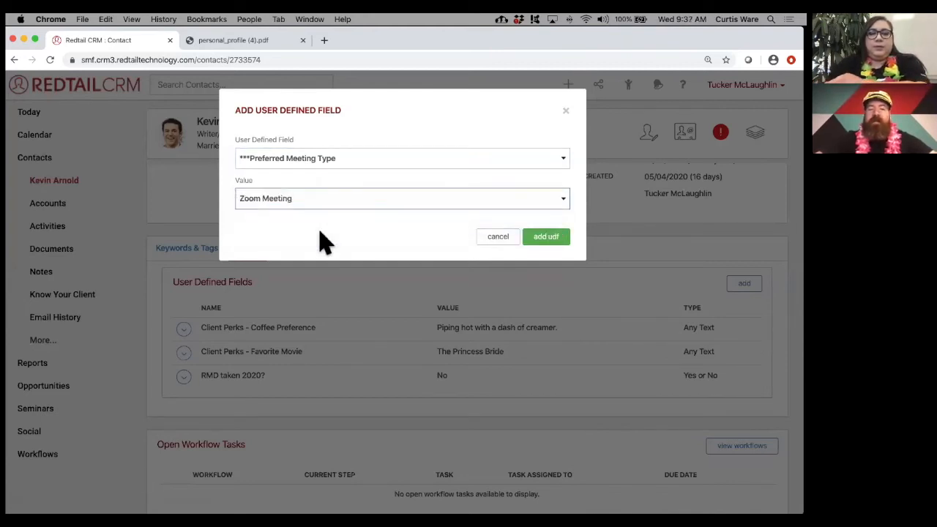
pyautogui.click(546, 239)
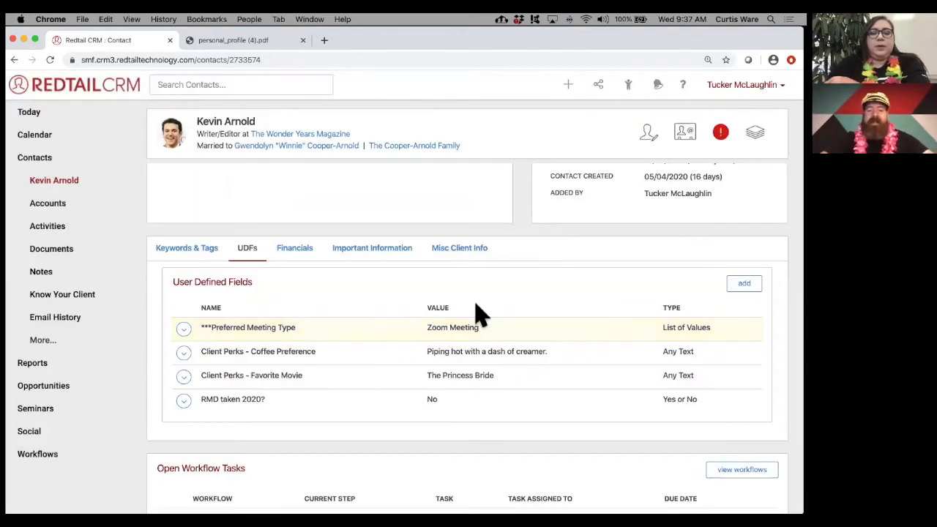
# - Scroll through the contact record to review its four user defined fields
pyautogui.scroll(1, 588, 258)
pyautogui.scroll(-1, 588, 257)
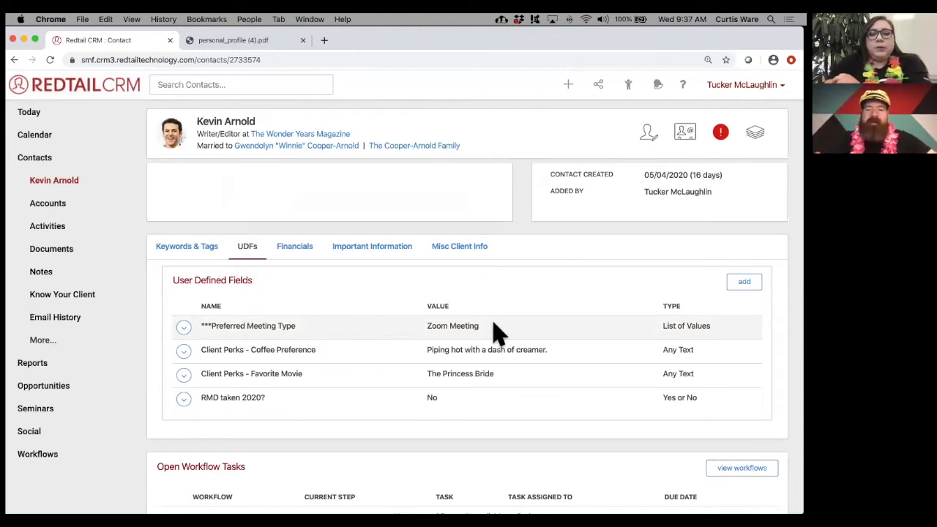
pyautogui.scroll(1, 512, 245)
pyautogui.scroll(2, 516, 243)
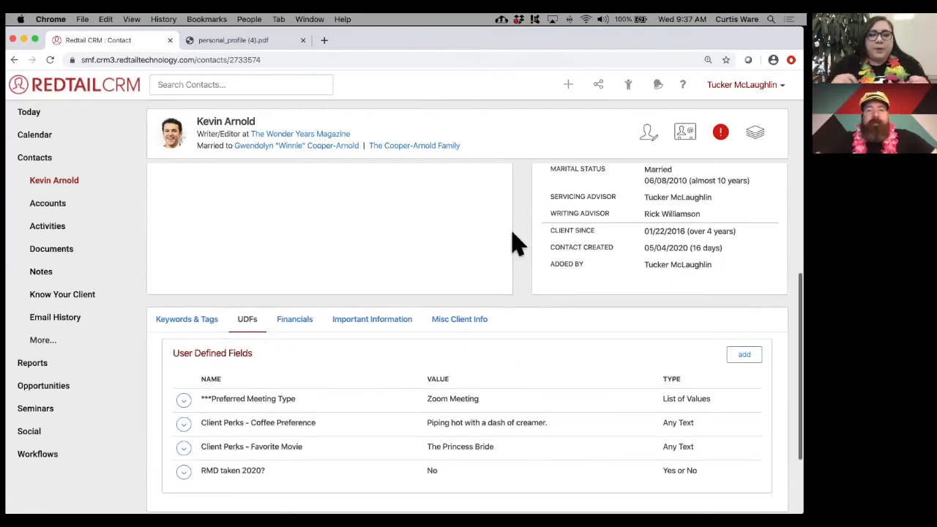
pyautogui.scroll(-1, 516, 245)
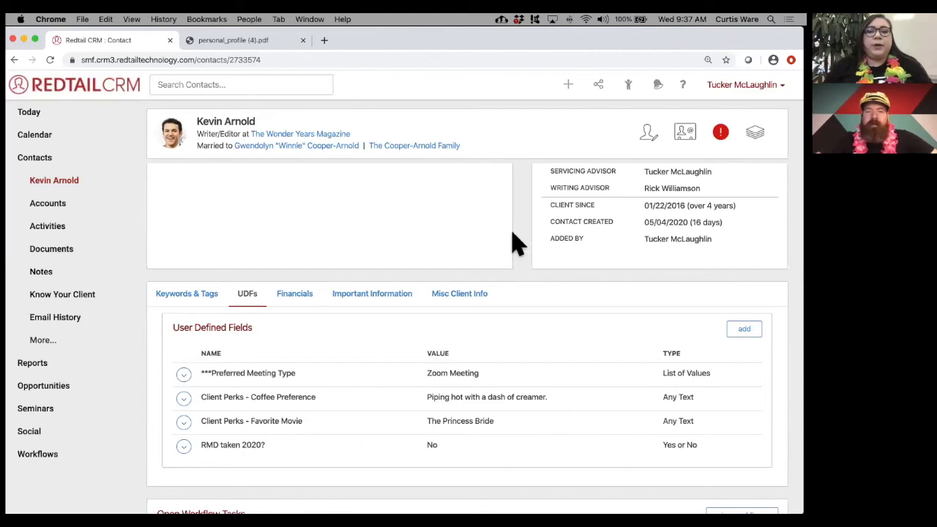
pyautogui.scroll(-3, 517, 246)
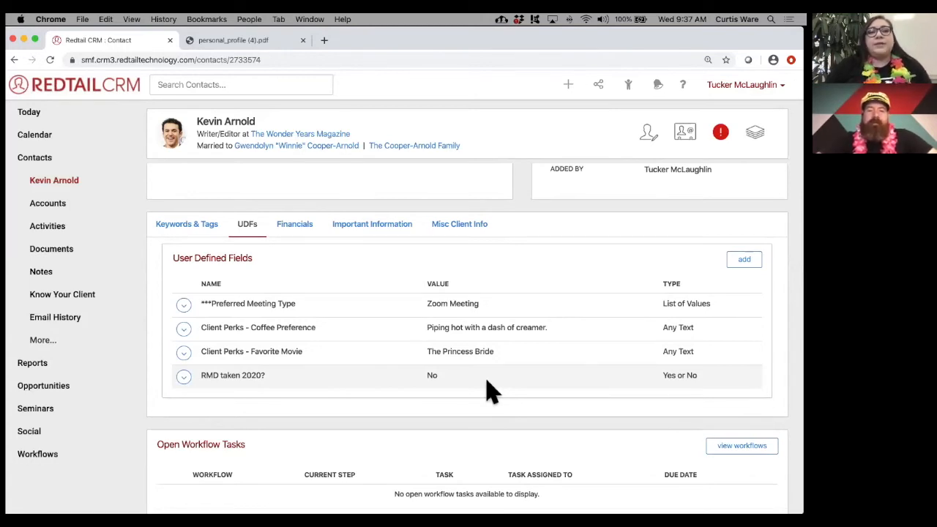
# - On the Keywords & Tags tab, search 'inh' and save the Inherited IRA keyword to the contact
pyautogui.click(185, 227)
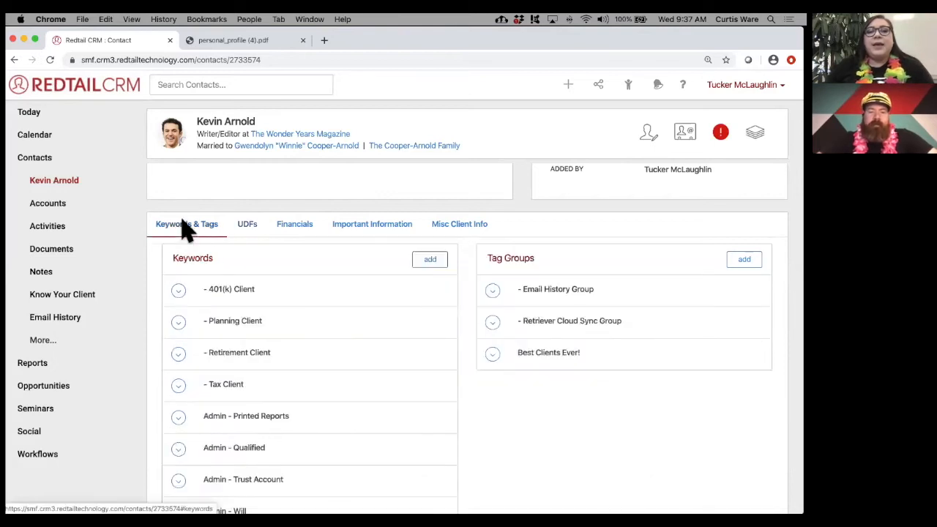
pyautogui.click(434, 262)
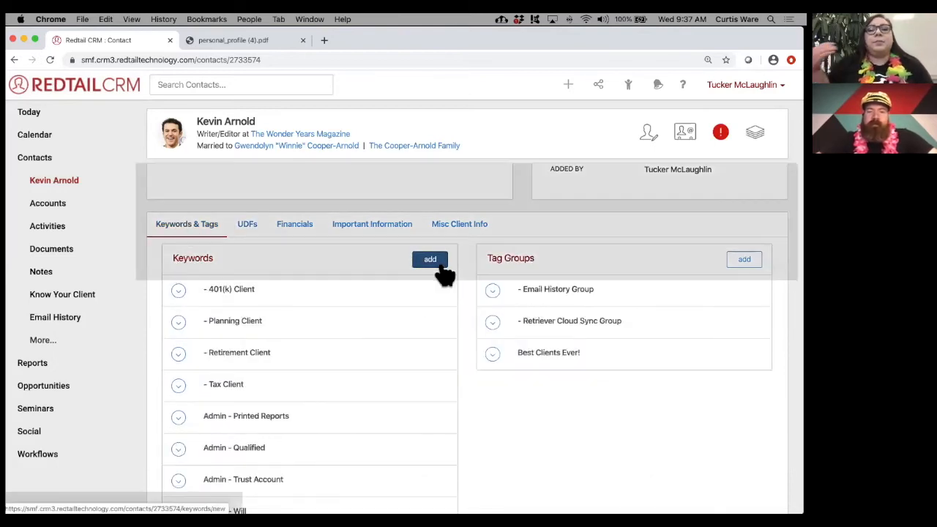
pyautogui.click(378, 156)
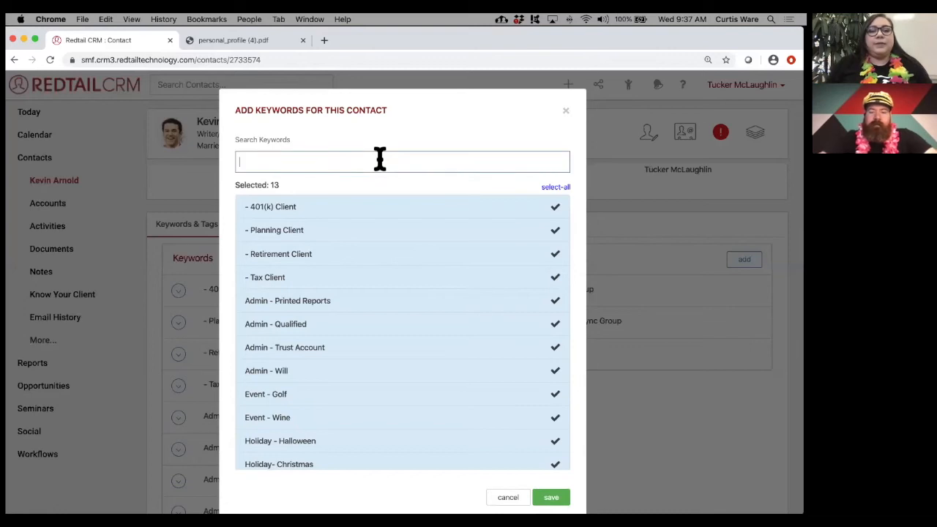
pyautogui.write('inh')
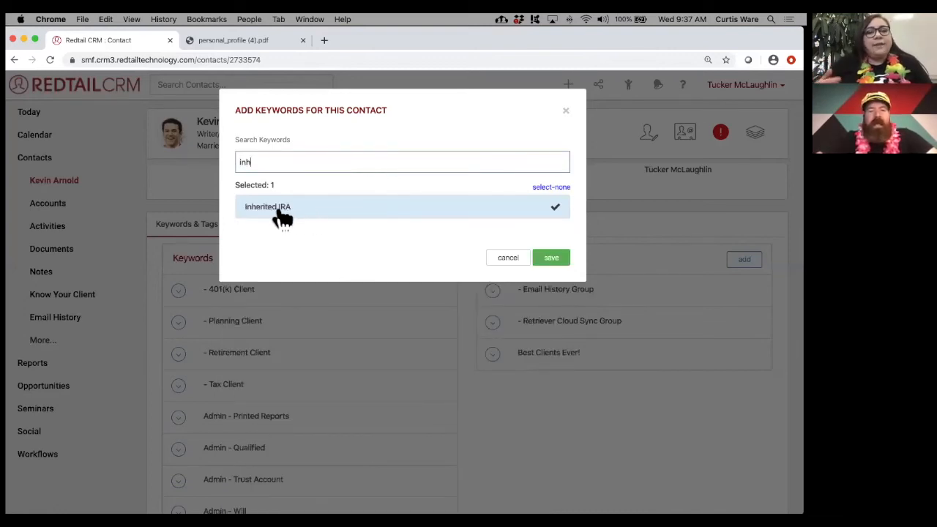
pyautogui.click(554, 262)
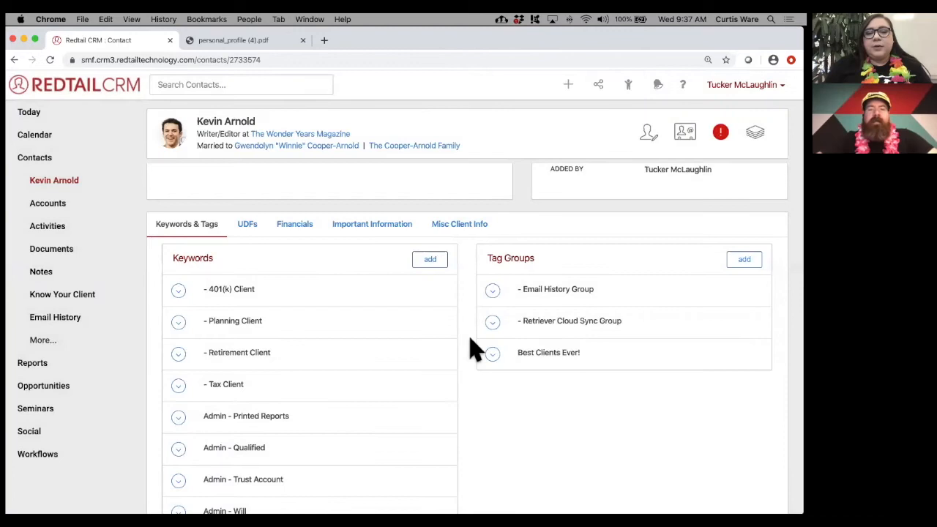
pyautogui.scroll(-1, 474, 350)
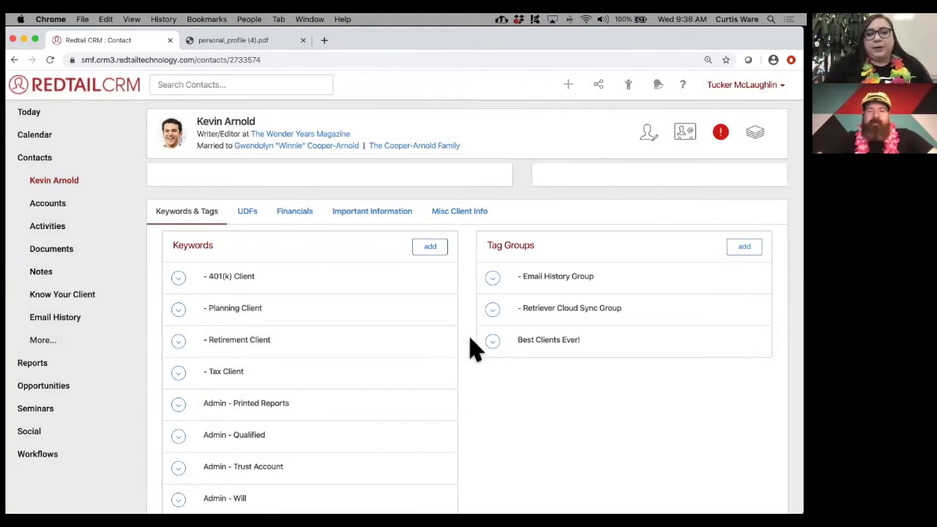
pyautogui.scroll(3, 474, 350)
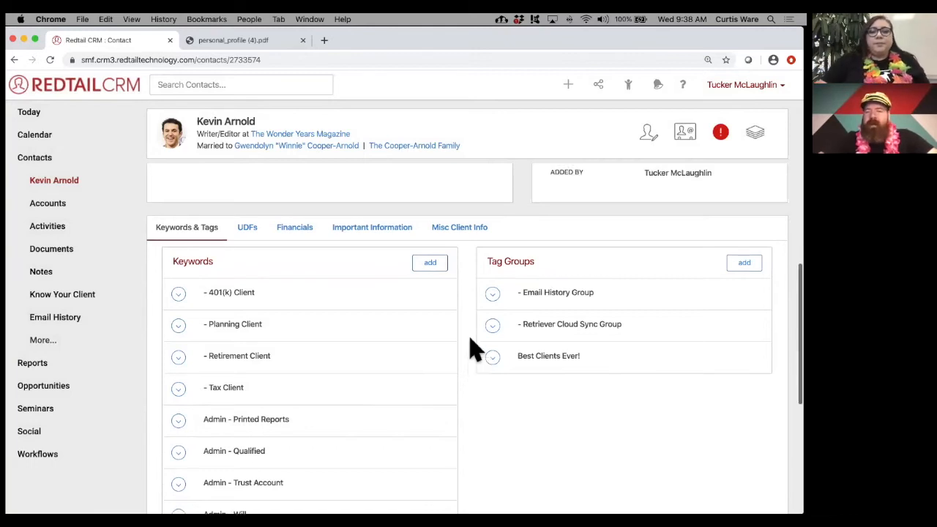
pyautogui.scroll(-2, 474, 350)
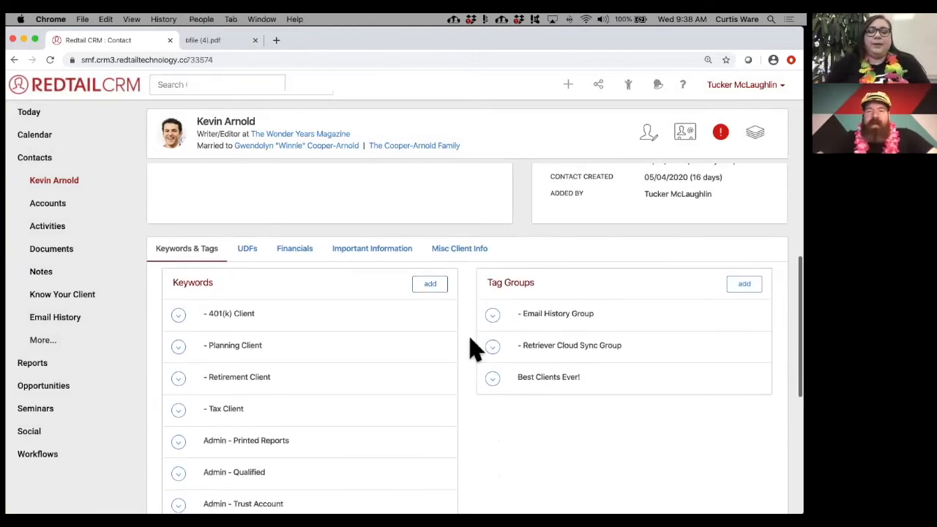
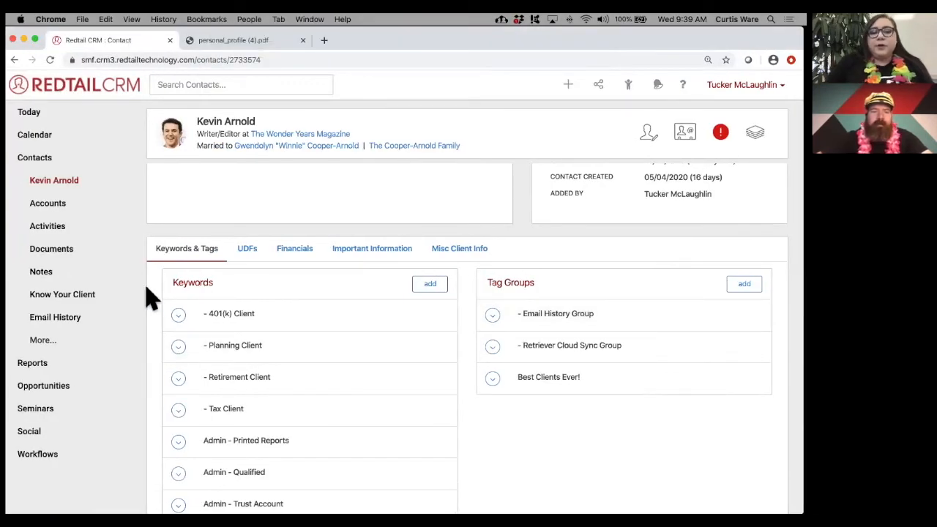
pyautogui.click(82, 305)
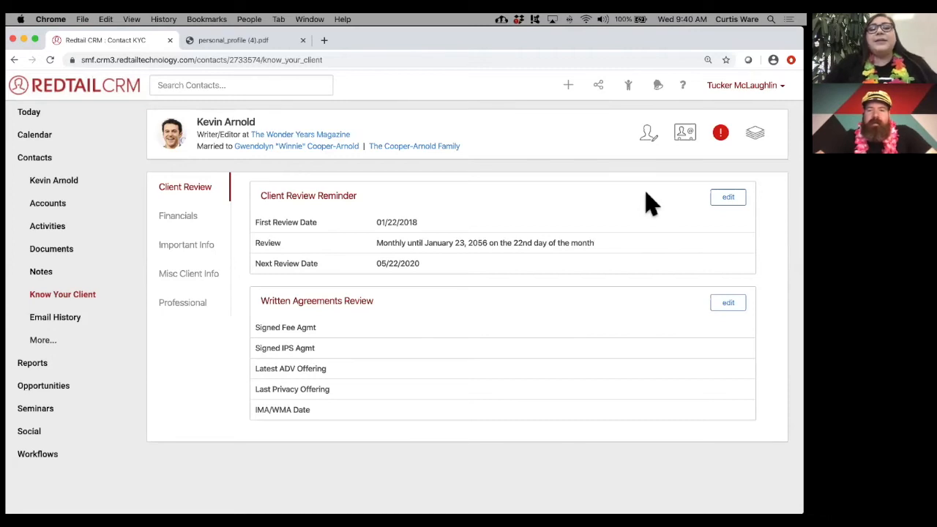
# - Highlight the 05/22/2020 next review date and edit the Client Review Reminder
pyautogui.moveTo(432, 267); pyautogui.dragTo(379, 262)
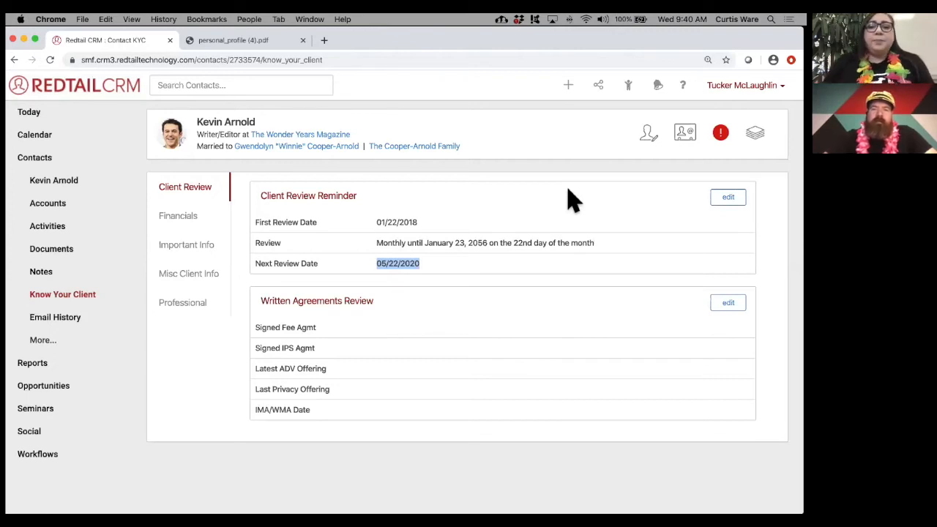
pyautogui.click(725, 199)
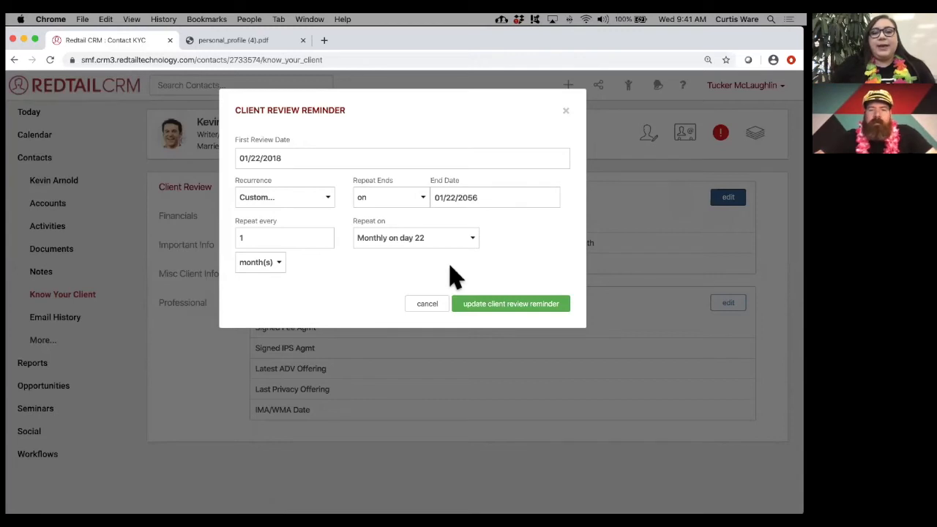
# - Keep Custom recurrence, repeat every 6 months, and save, making next review 07/22/2020
pyautogui.click(329, 200)
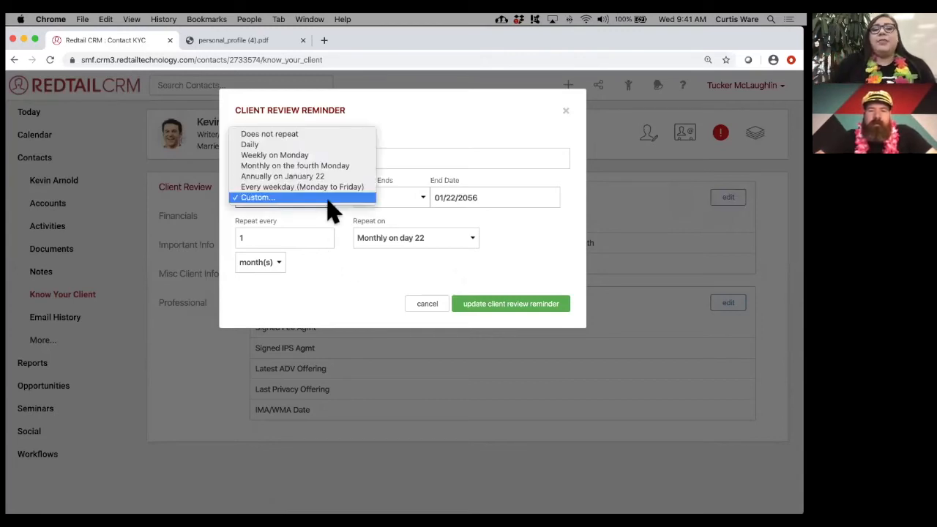
pyautogui.click(329, 199)
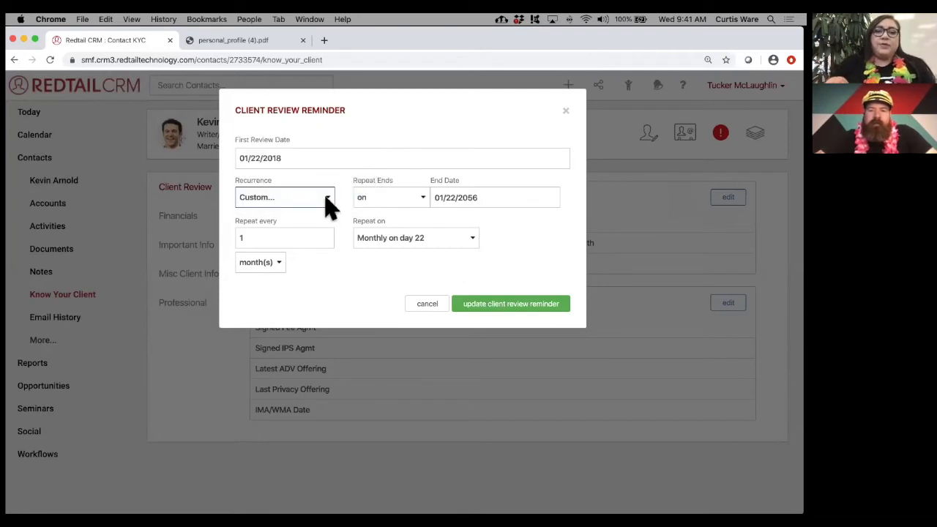
pyautogui.click(297, 235)
pyautogui.press('BackSpace')
pyautogui.write('6')
pyautogui.click(327, 283)
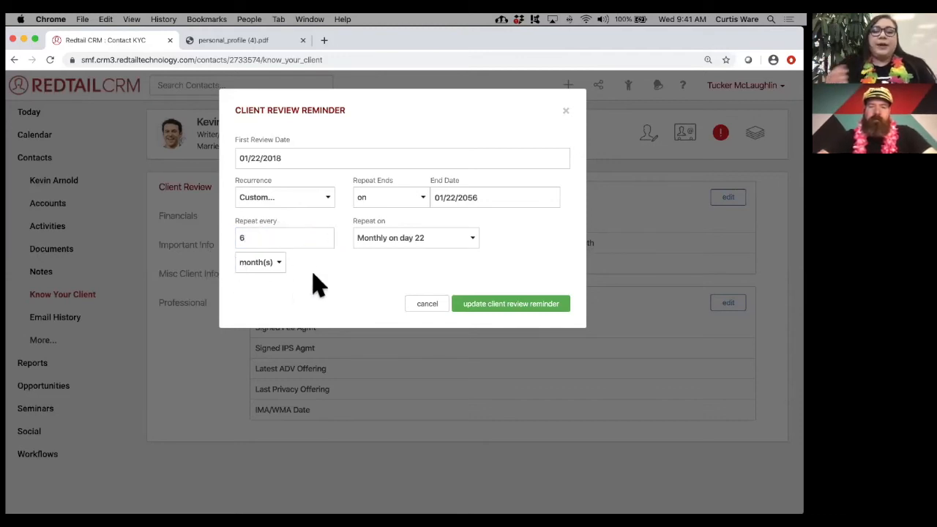
pyautogui.click(510, 312)
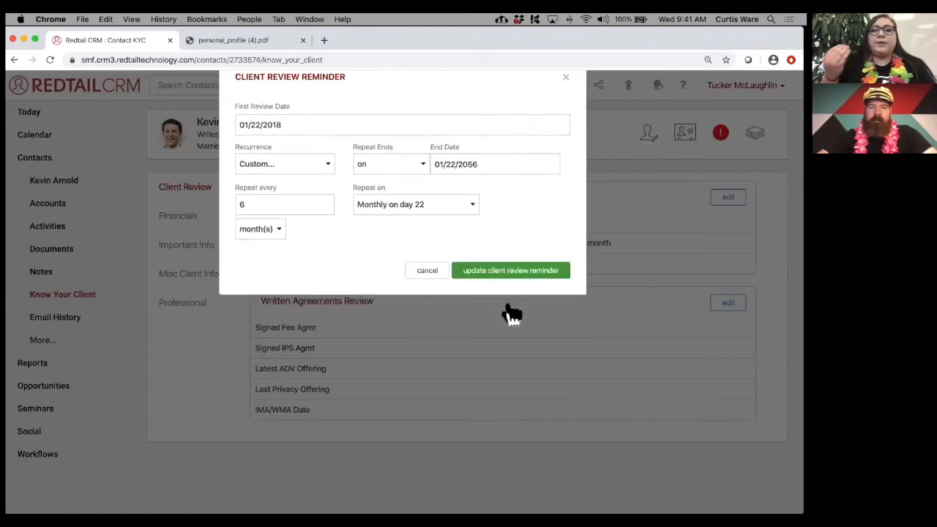
pyautogui.moveTo(366, 264); pyautogui.dragTo(410, 271)
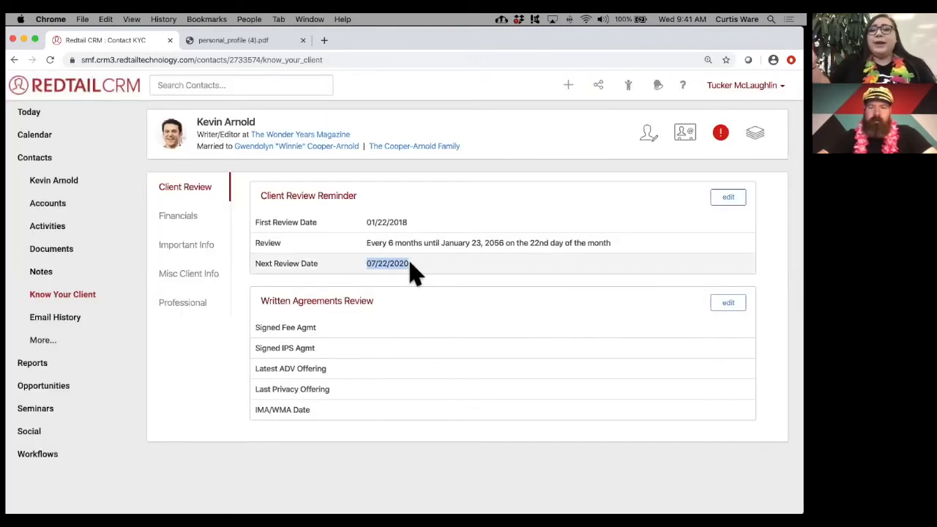
pyautogui.click(718, 203)
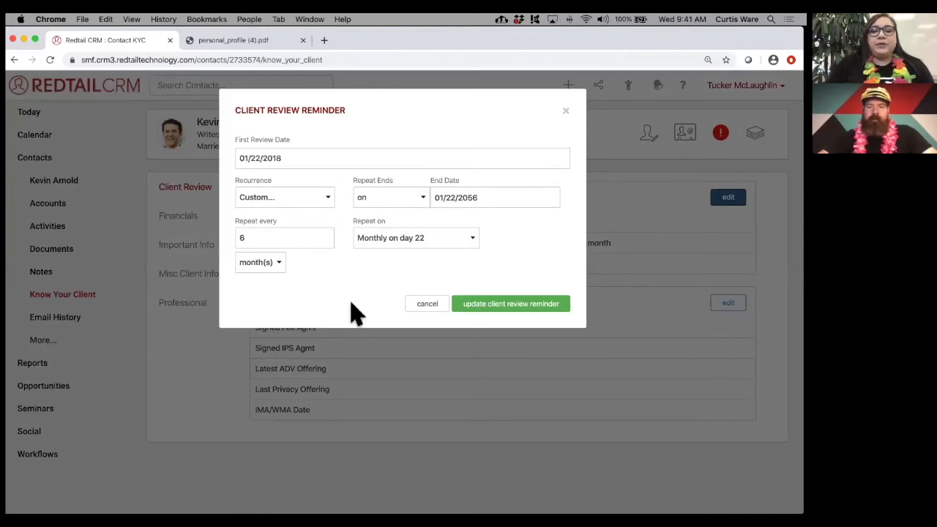
# - Repeat the review on the fourth Monday, keeping start date 01/22/2018, and save
pyautogui.click(439, 239)
pyautogui.click(439, 249)
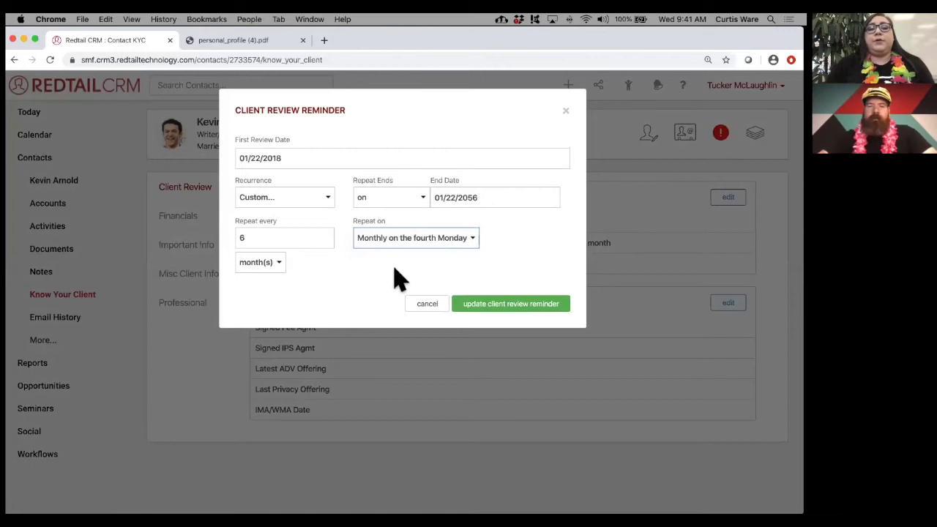
pyautogui.click(266, 158)
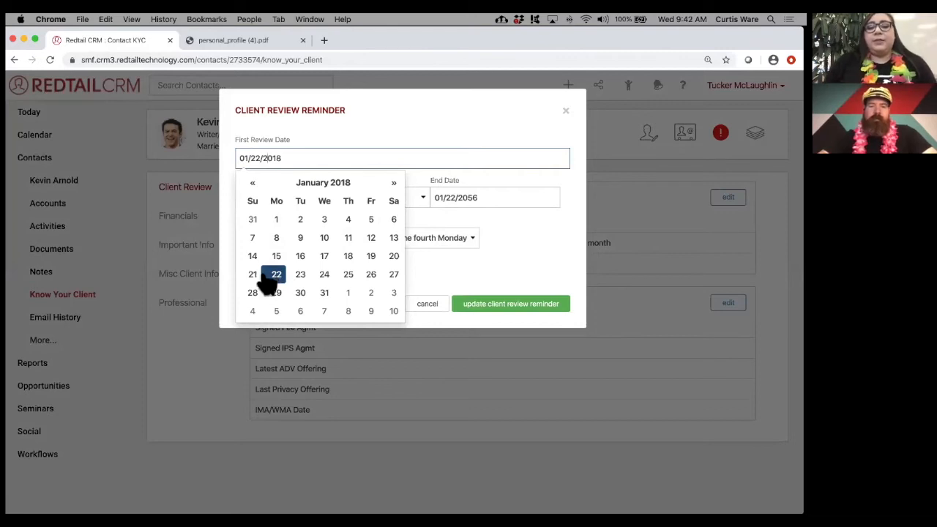
pyautogui.click(230, 260)
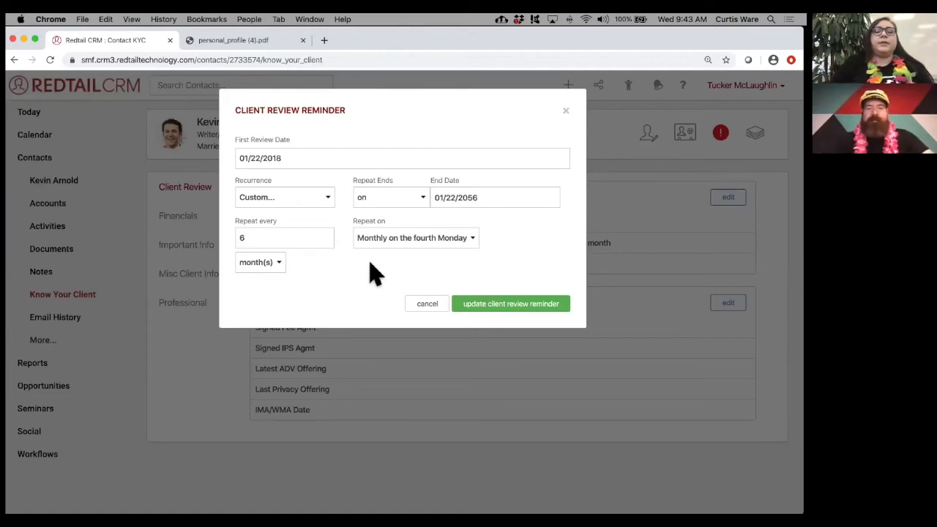
pyautogui.click(484, 303)
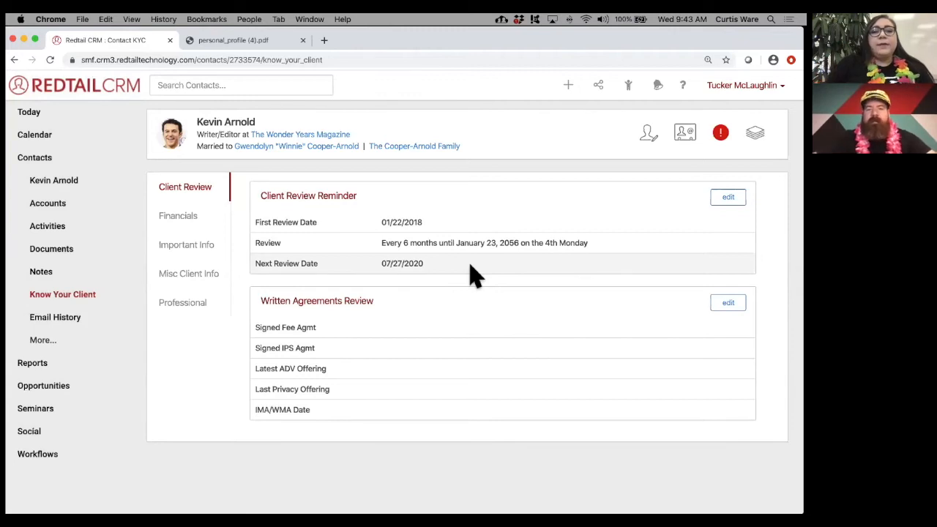
# - Review the Financials tab sections, then show the Important Information note on addressing the client
pyautogui.click(202, 226)
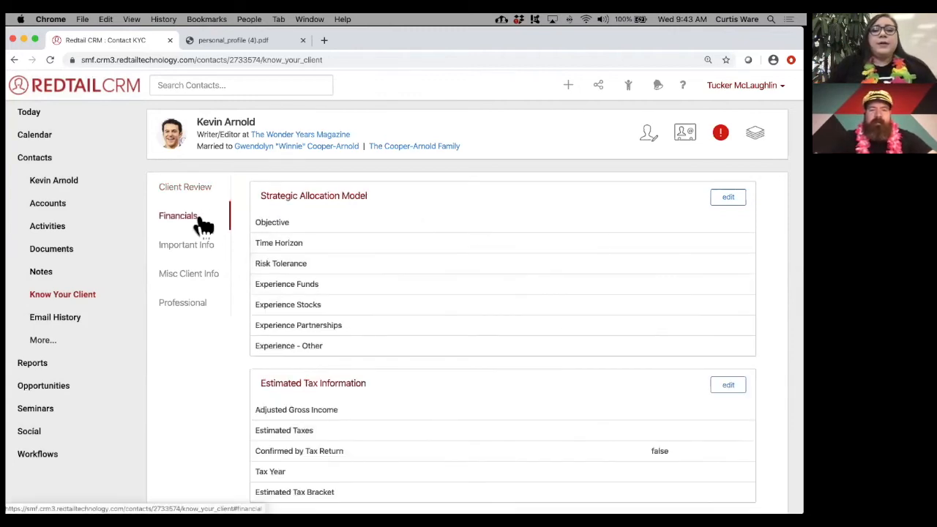
pyautogui.scroll(-1, 464, 244)
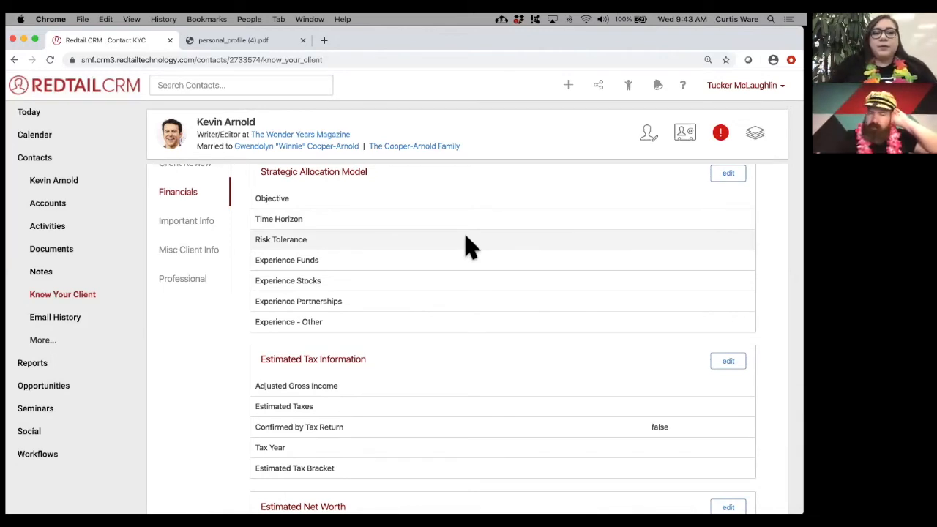
pyautogui.scroll(-5, 469, 245)
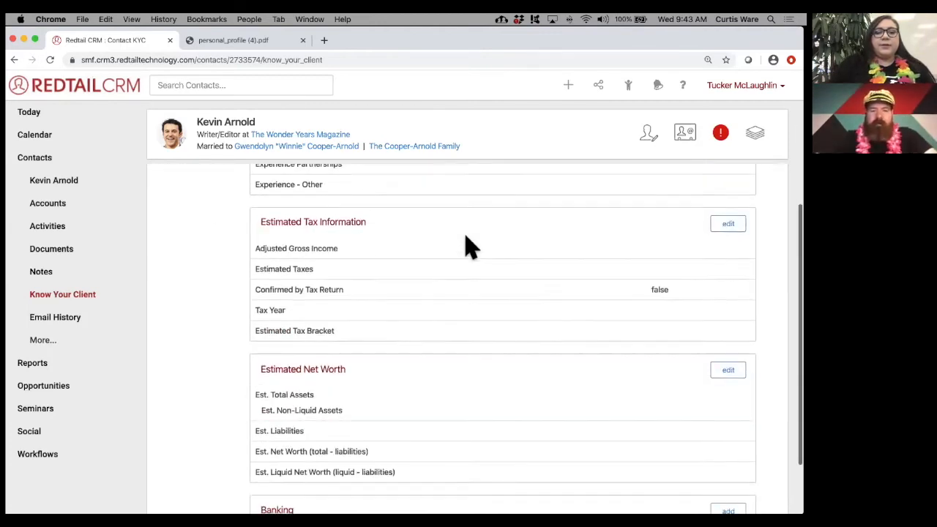
pyautogui.scroll(-2, 468, 245)
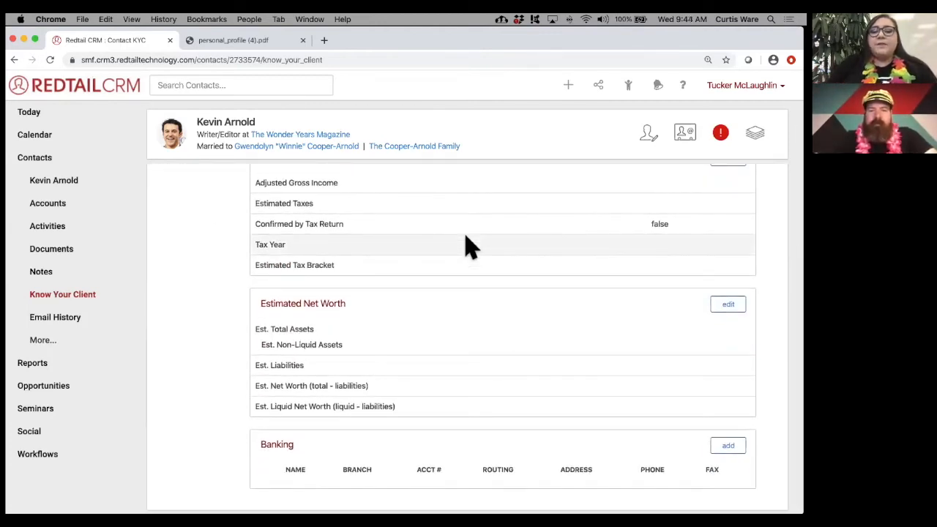
pyautogui.scroll(1, 469, 246)
pyautogui.scroll(-2, 469, 245)
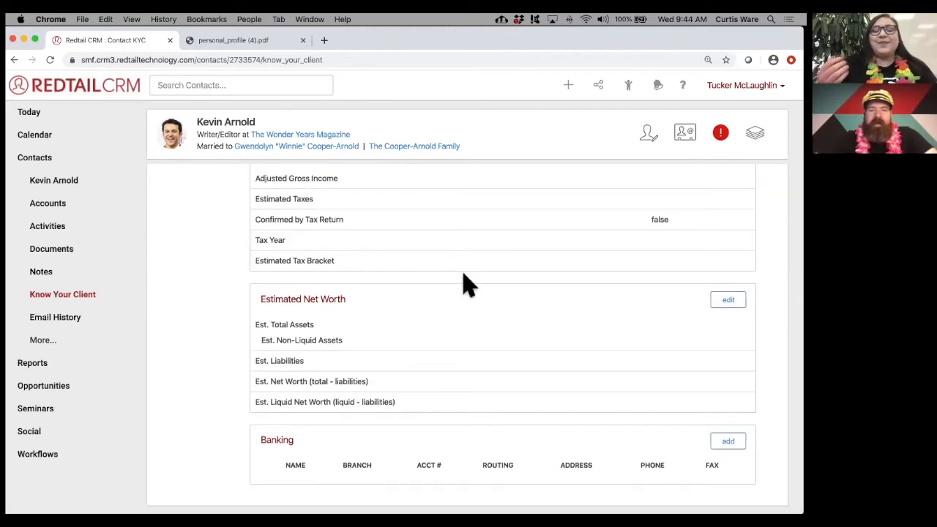
pyautogui.scroll(3, 469, 284)
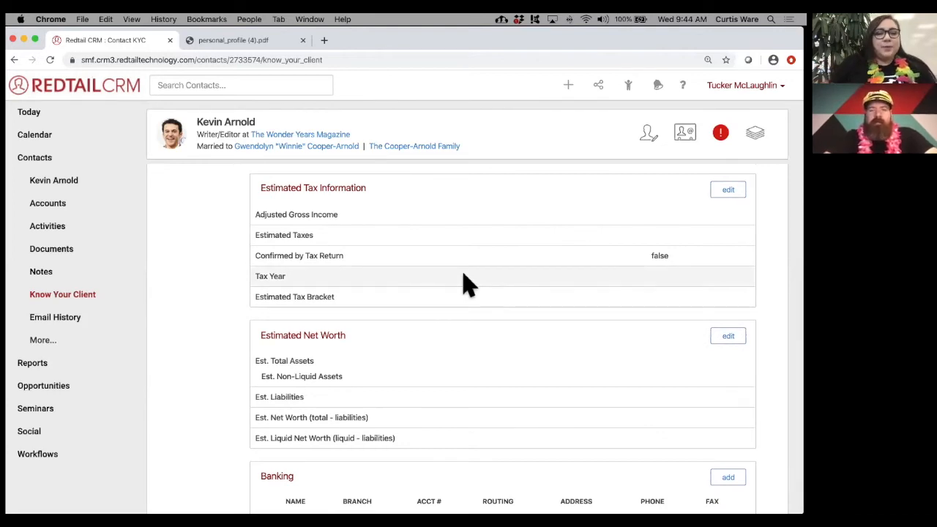
pyautogui.scroll(-1, 468, 284)
pyautogui.scroll(6, 469, 284)
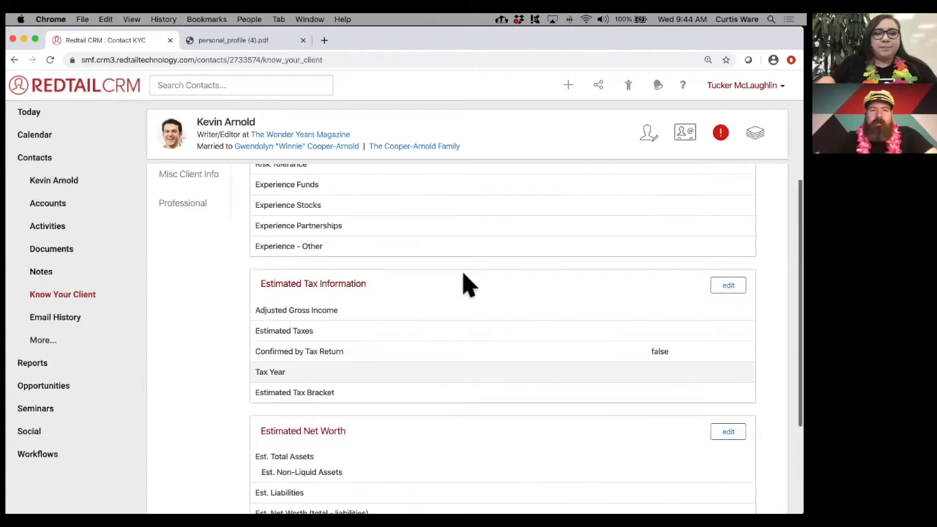
pyautogui.click(199, 252)
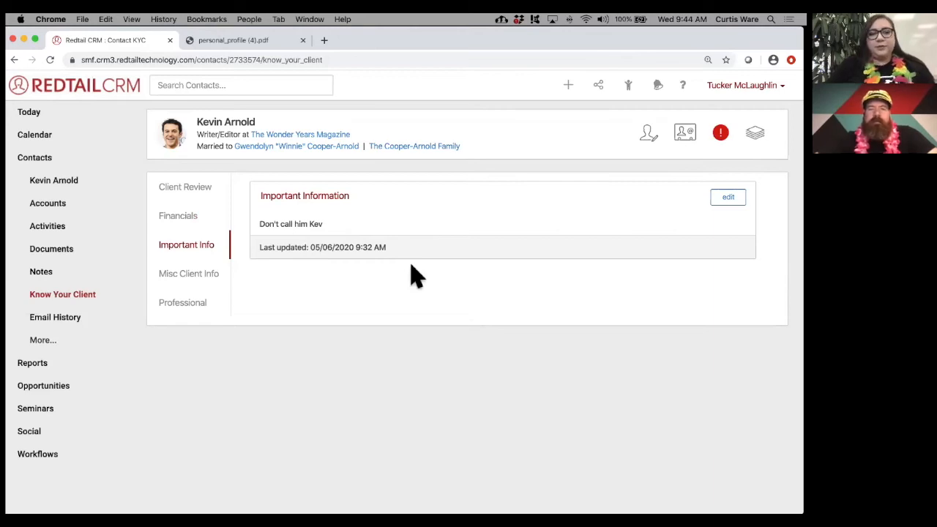
pyautogui.click(203, 282)
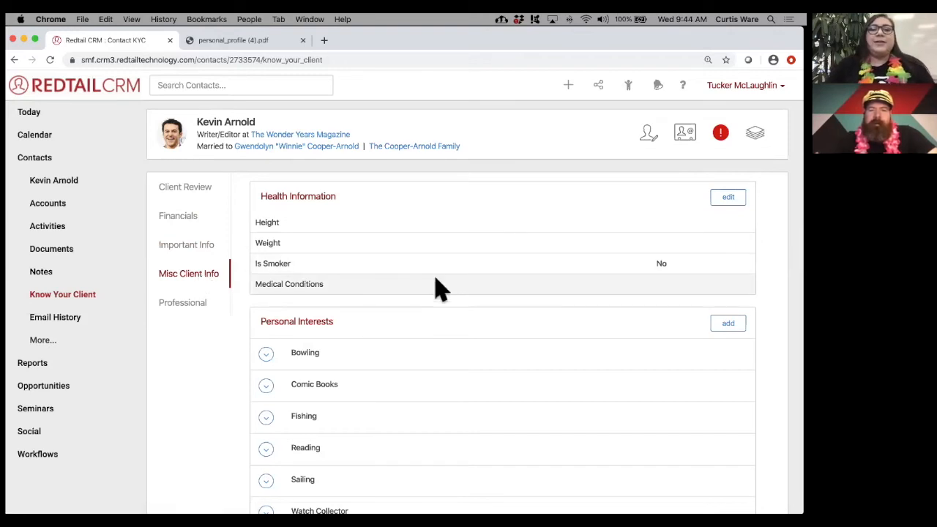
pyautogui.scroll(-3, 435, 286)
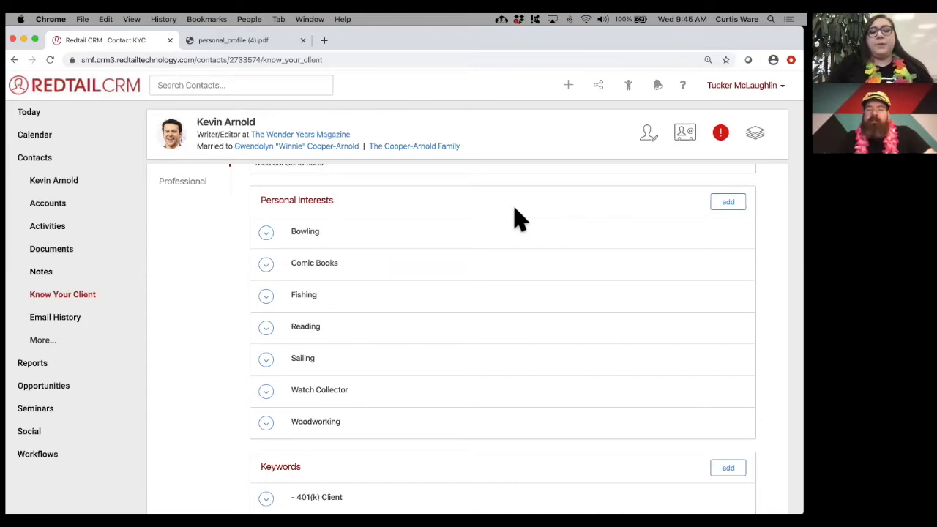
pyautogui.scroll(-3, 515, 218)
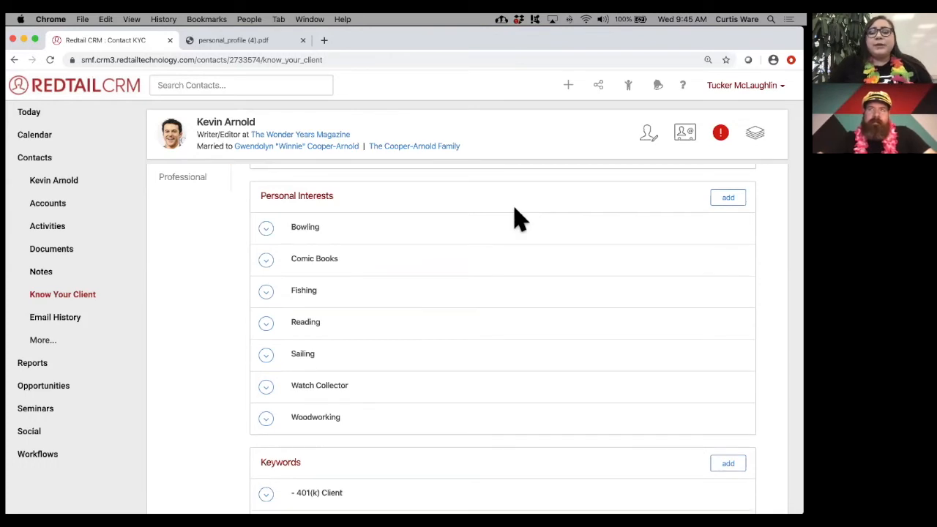
pyautogui.scroll(-1, 515, 218)
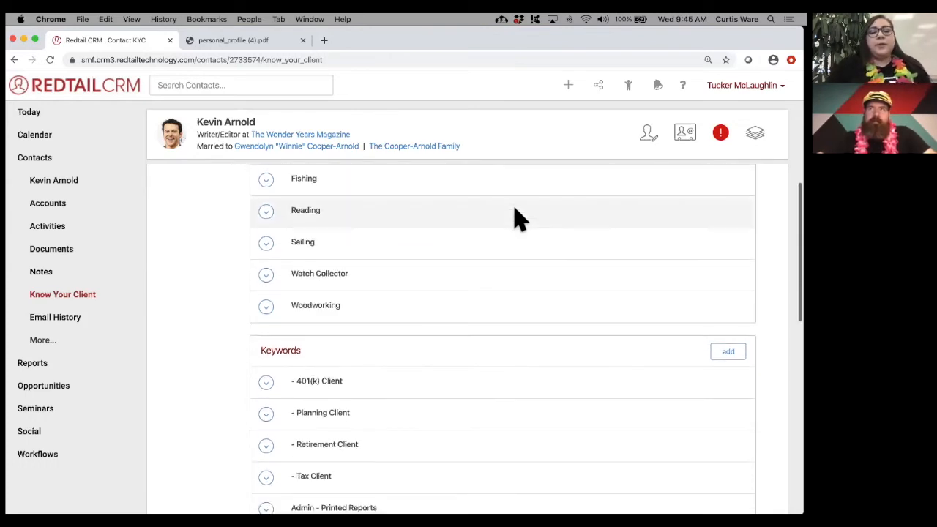
pyautogui.scroll(-3, 515, 218)
pyautogui.scroll(-3, 515, 218)
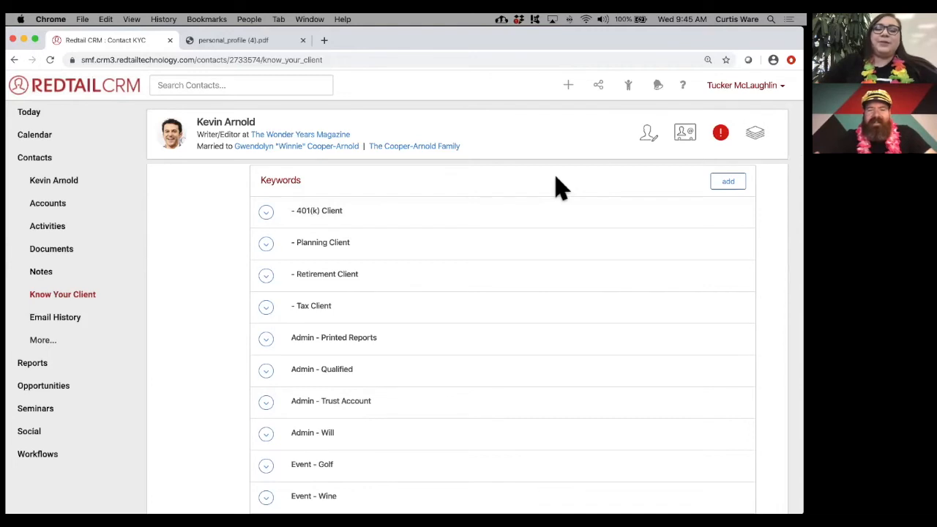
pyautogui.scroll(-5, 560, 187)
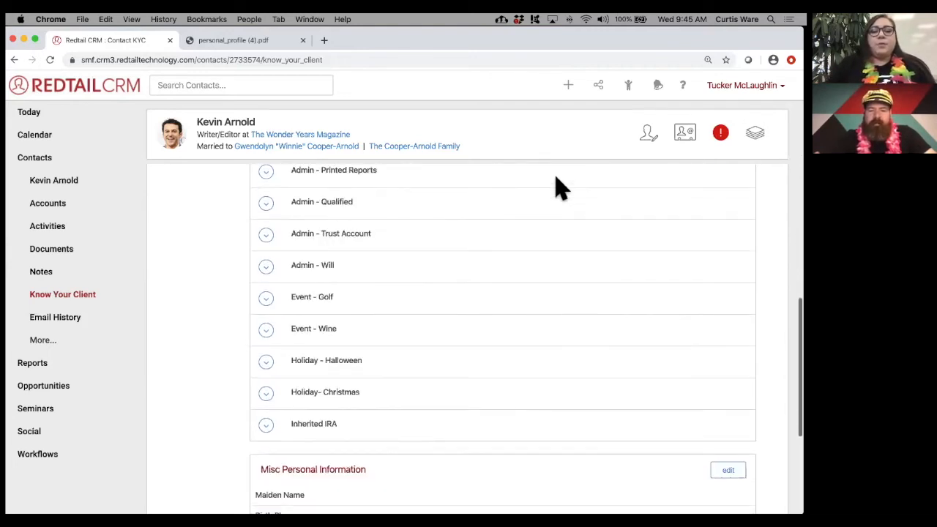
pyautogui.scroll(10, 560, 187)
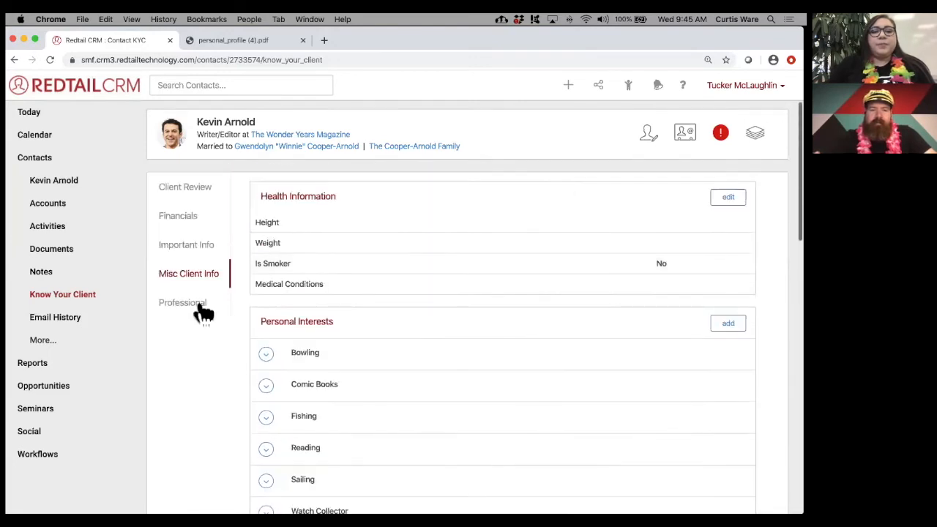
# - Show the Professional section and point out the Insurance agent professional contact
pyautogui.click(182, 303)
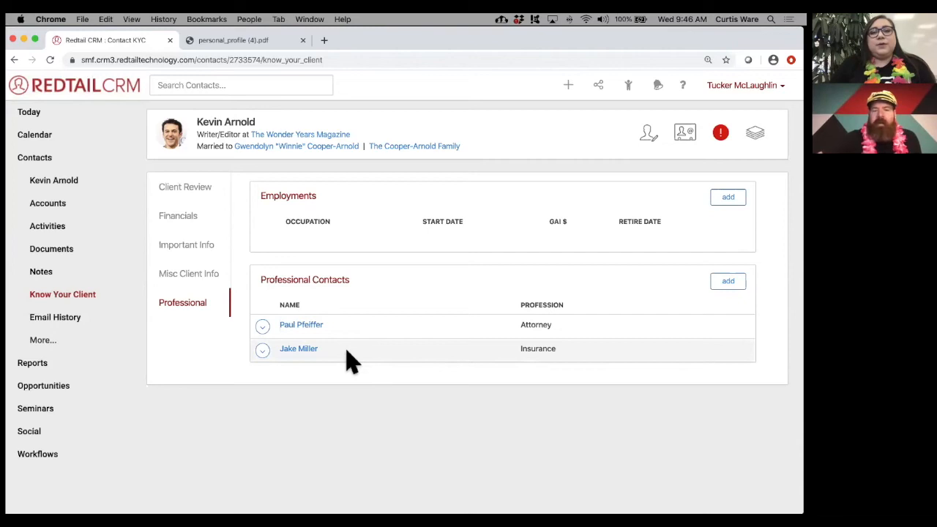
pyautogui.doubleClick(549, 349)
pyautogui.click(478, 377)
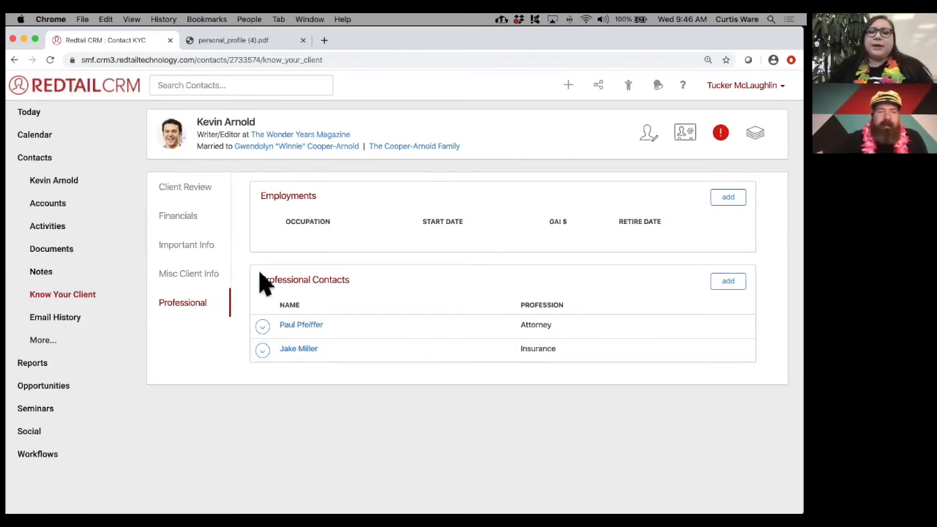
pyautogui.click(745, 289)
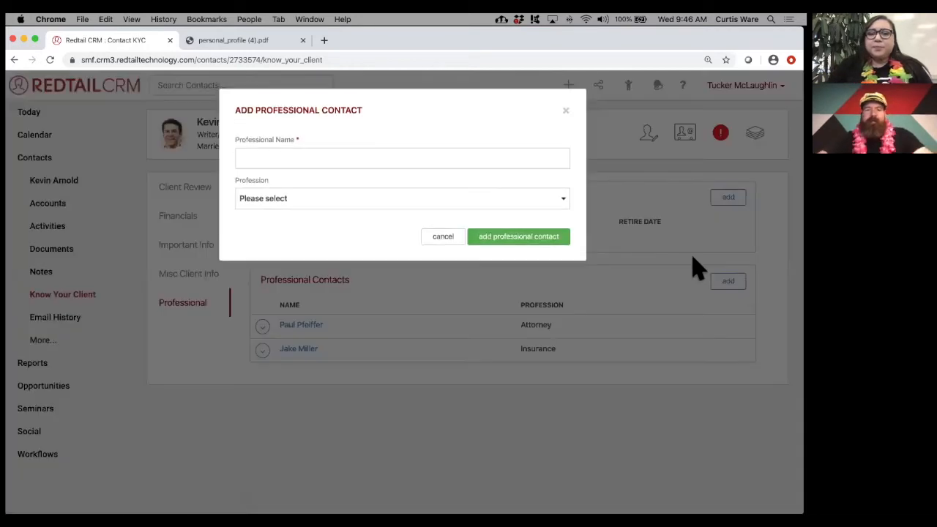
pyautogui.click(417, 204)
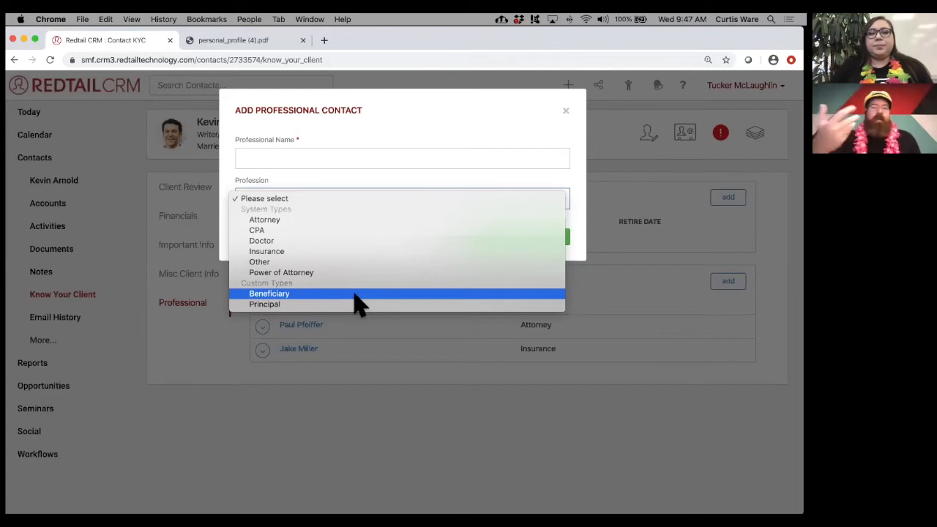
pyautogui.click(516, 131)
pyautogui.click(565, 113)
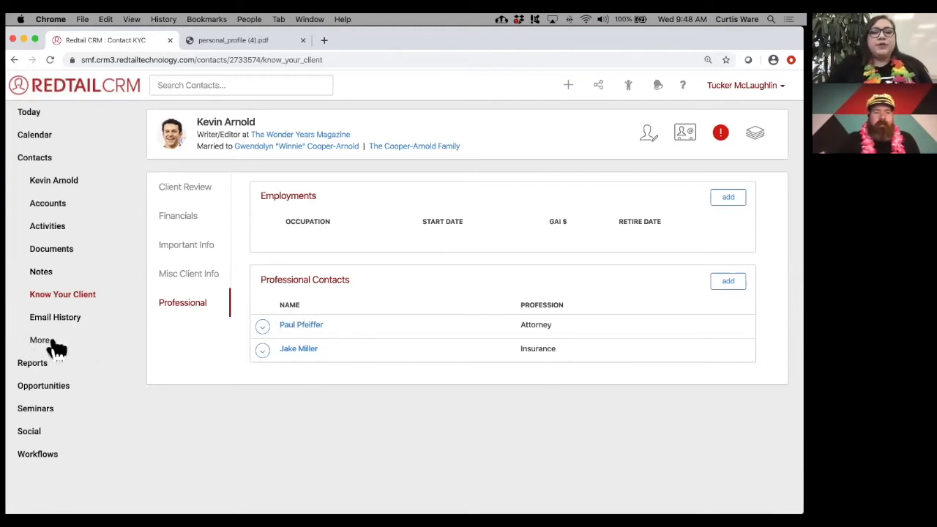
pyautogui.click(47, 341)
# - Go to Permissions/Roles under More... and bring up the third permission's actions
pyautogui.scroll(-3, 105, 345)
pyautogui.scroll(-1, 106, 349)
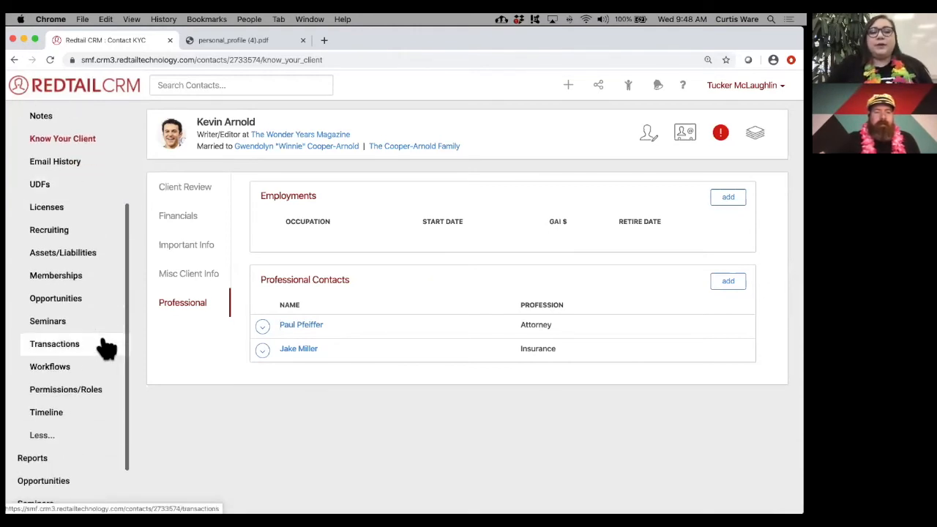
pyautogui.click(93, 399)
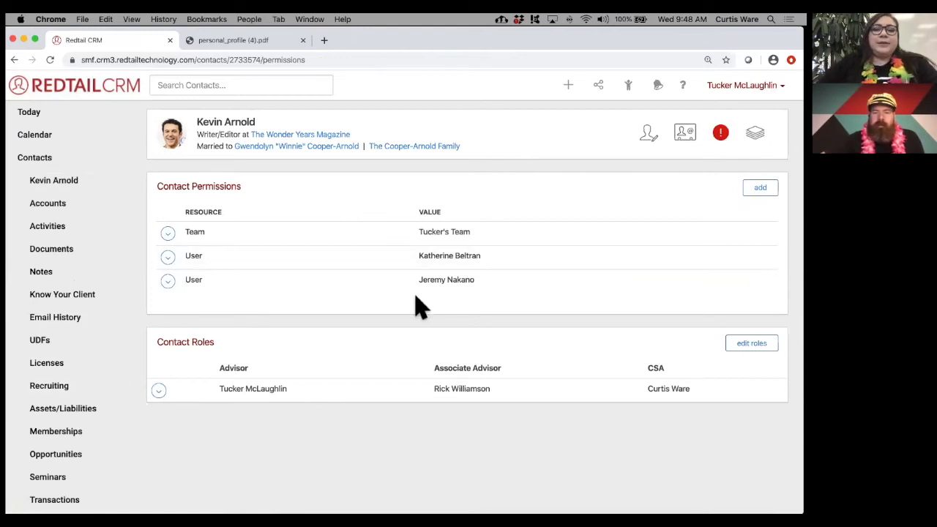
pyautogui.click(168, 285)
# - Delete the third user permission, leaving one team and one user with access
pyautogui.click(195, 307)
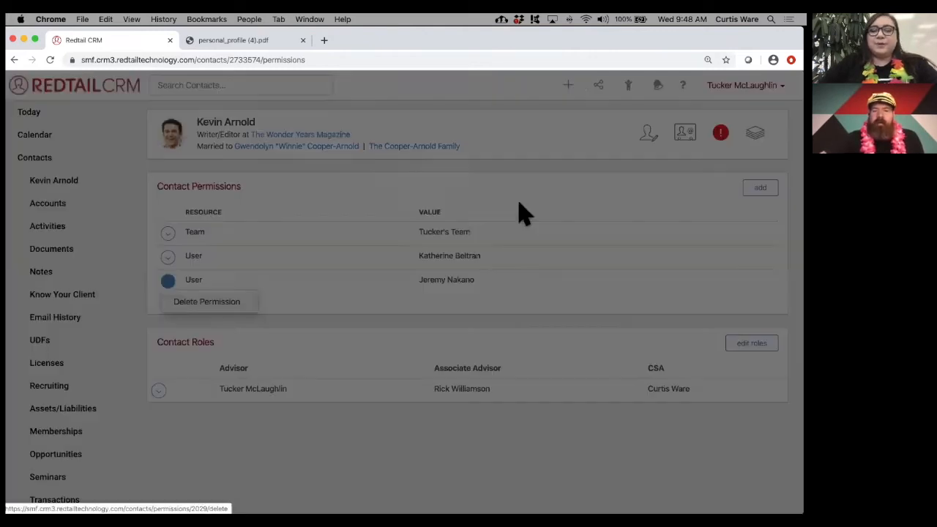
pyautogui.click(544, 175)
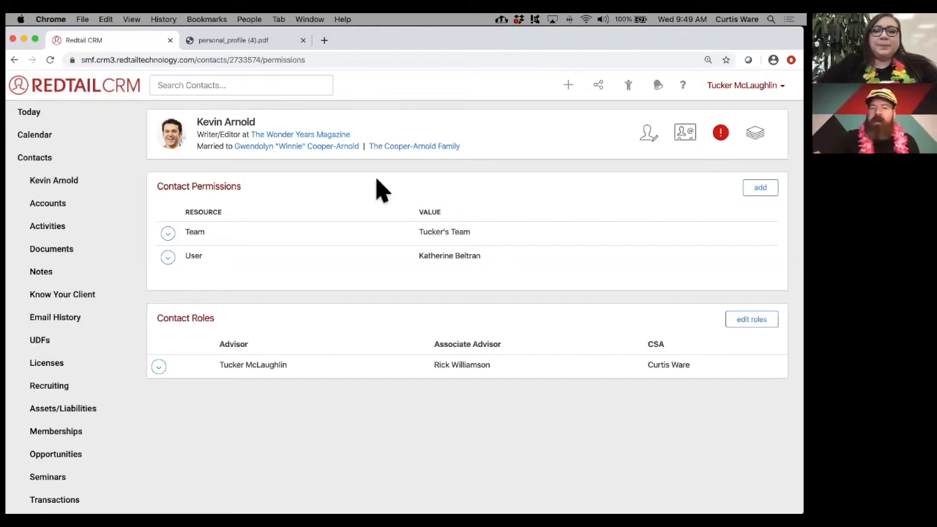
pyautogui.moveTo(420, 232); pyautogui.dragTo(485, 242)
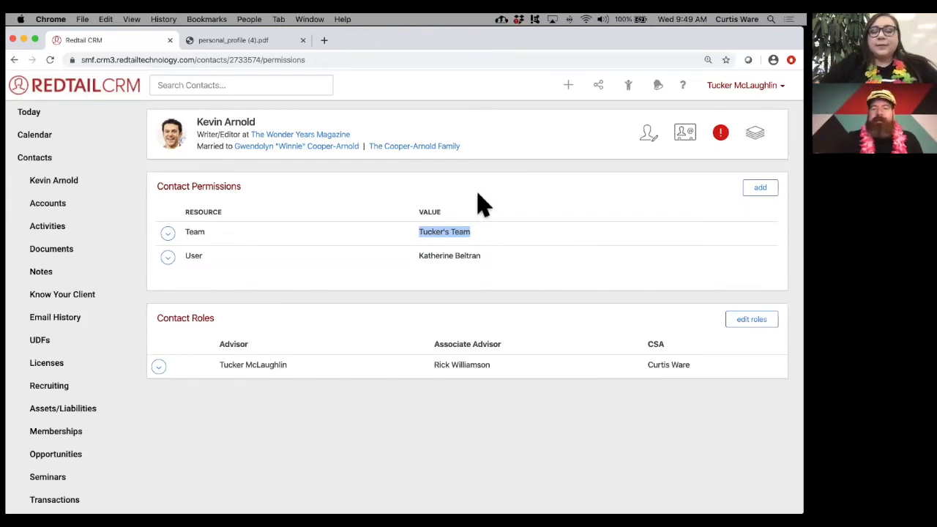
pyautogui.click(483, 205)
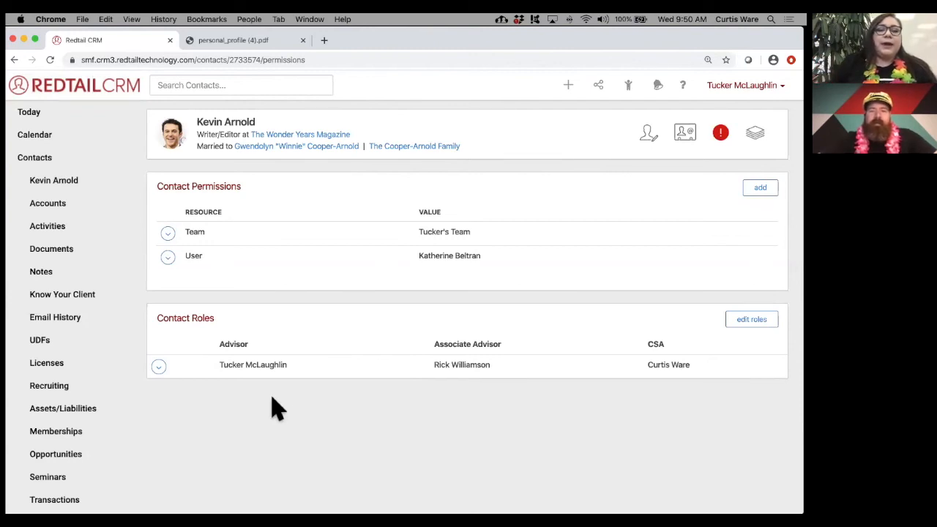
# - Make the remaining permitted user the associate advisor and save the contact roles
pyautogui.click(759, 326)
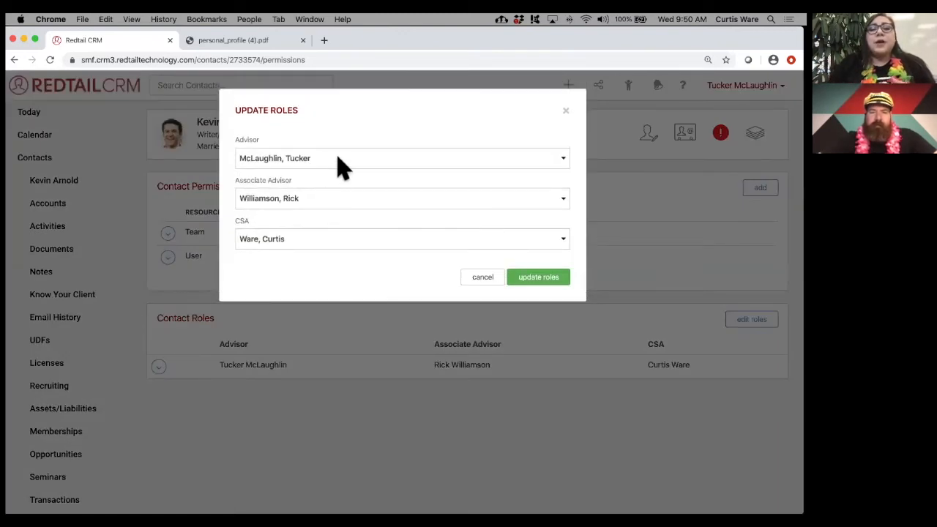
pyautogui.click(329, 199)
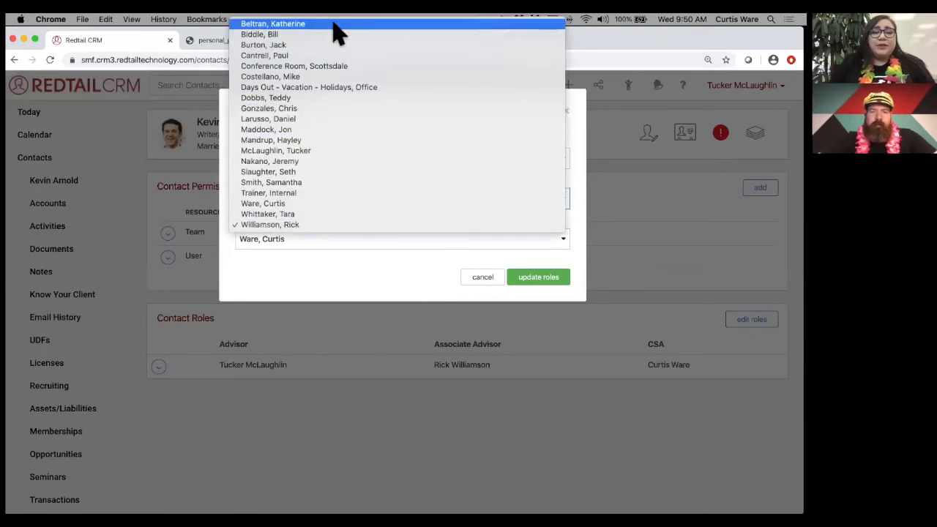
pyautogui.click(333, 24)
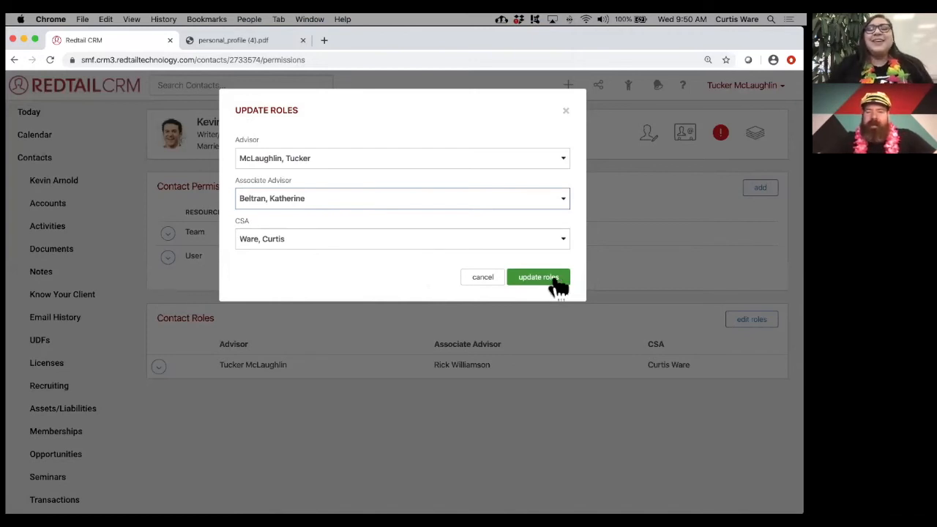
pyautogui.click(554, 278)
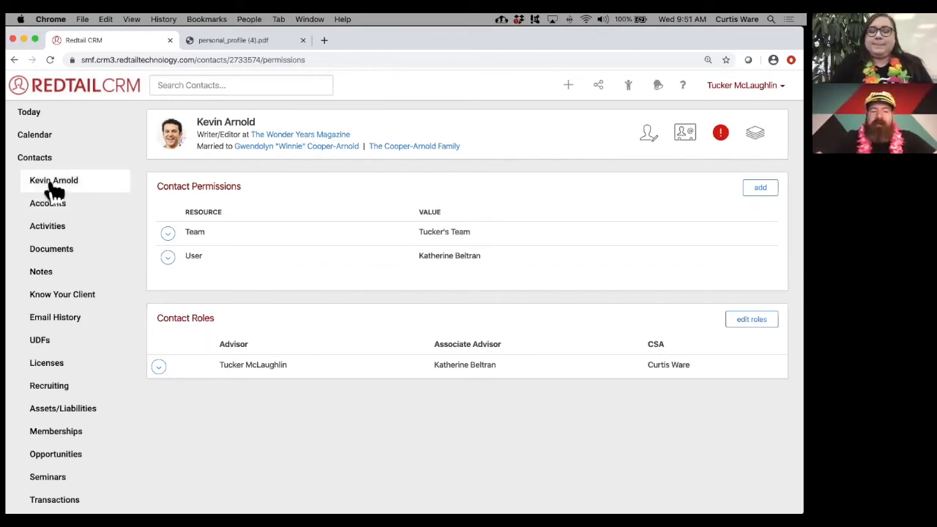
pyautogui.scroll(-4, 78, 334)
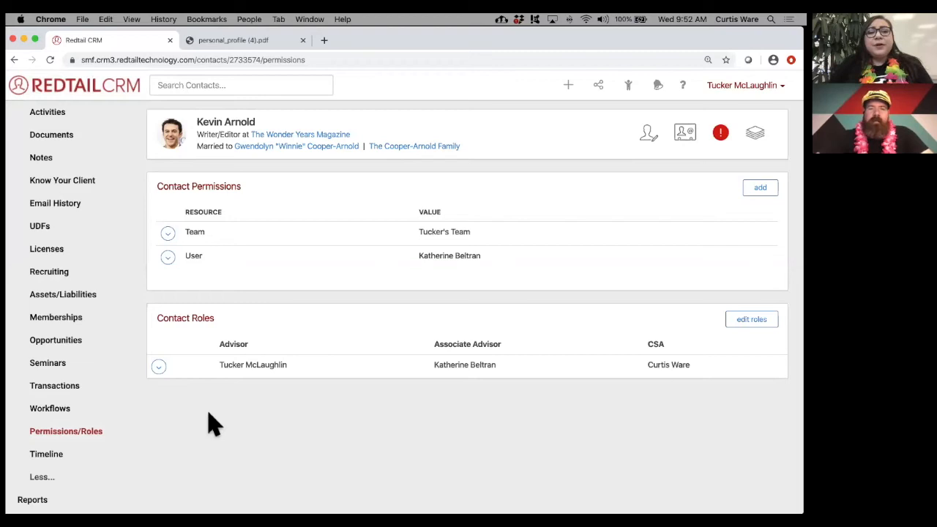
# - Advance the PowerPoint slideshow to the Accounts slide, then return to Redtail CRM
pyautogui.hotkey('ctrl', 'Right')
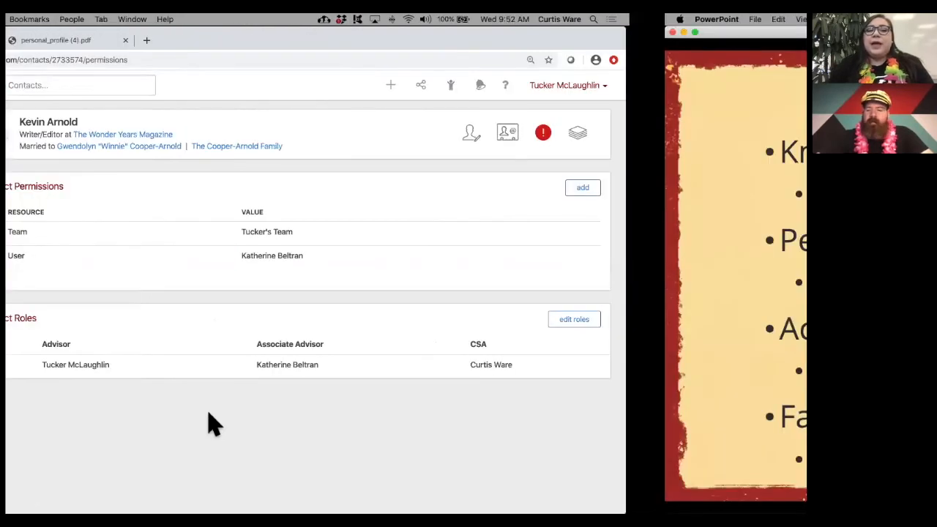
pyautogui.press('Right')
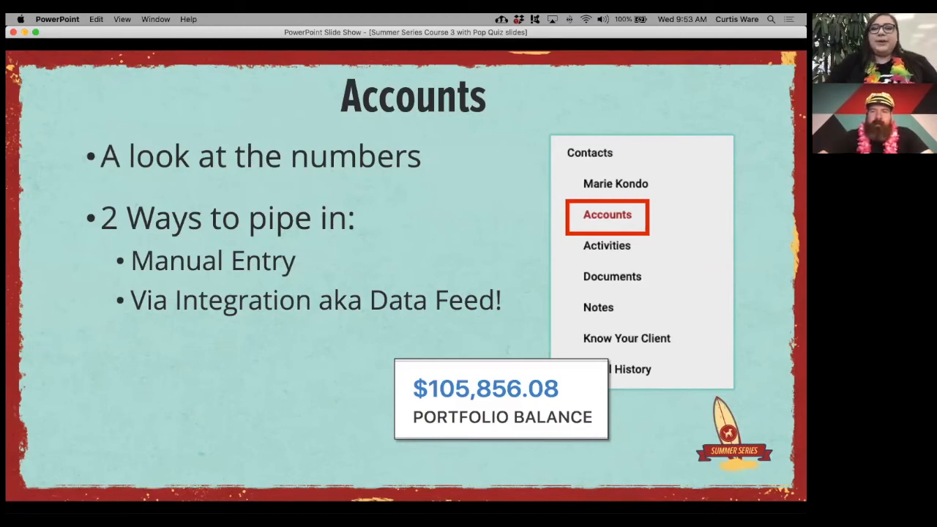
pyautogui.hotkey('ctrl', 'Left')
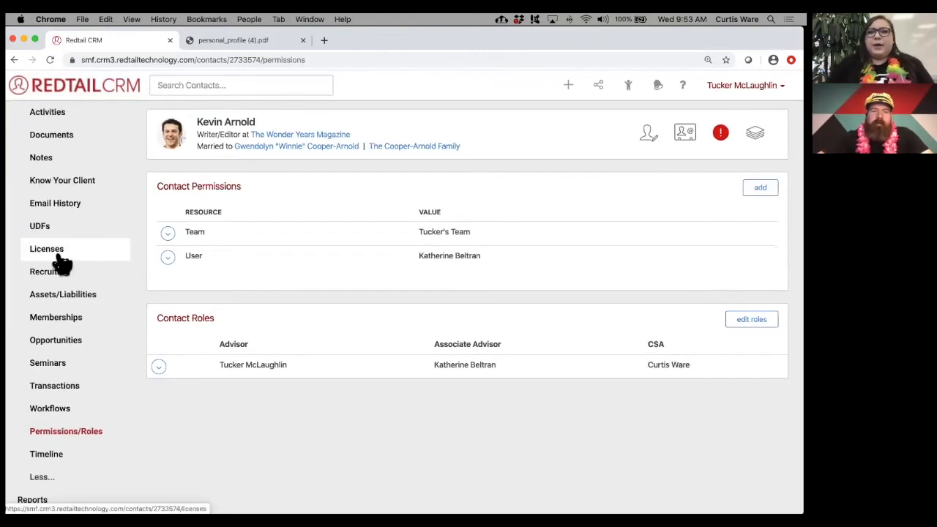
# - From the contact's Accounts page (two open accounts, $130,977.43), start adding a new account
pyautogui.scroll(3, 62, 264)
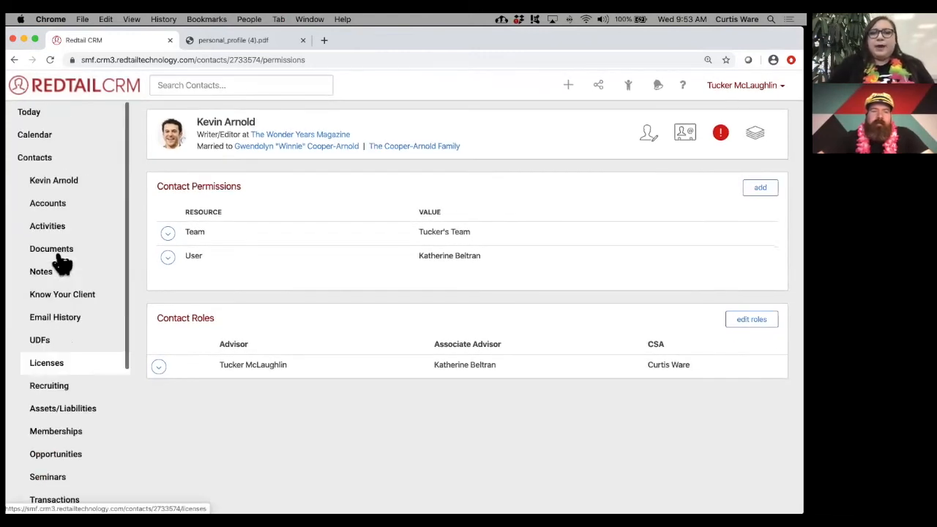
pyautogui.click(63, 210)
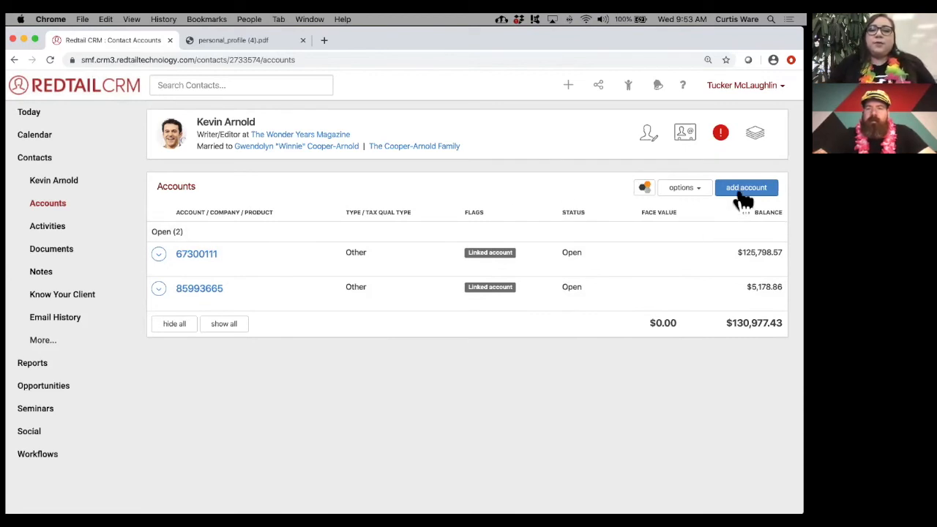
pyautogui.click(754, 189)
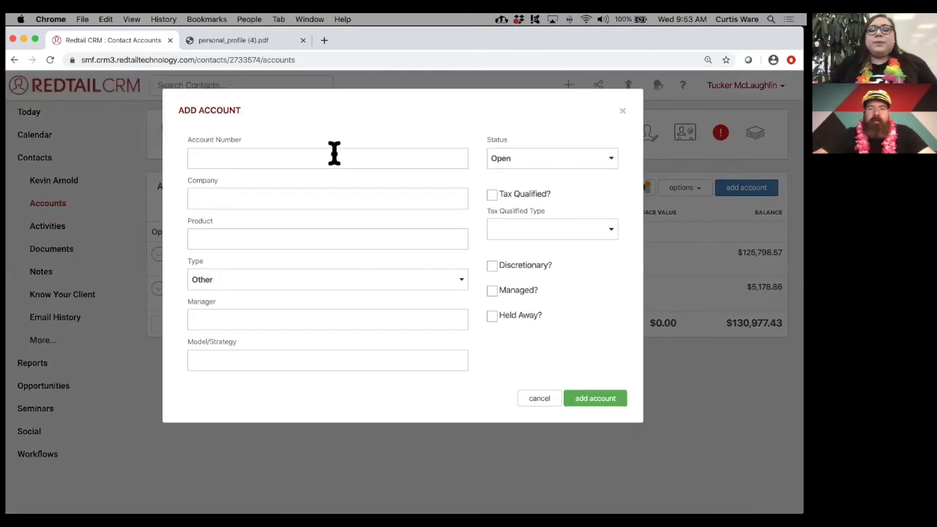
# - Enter the new account number and set the account type to Individual Life
pyautogui.click(335, 153)
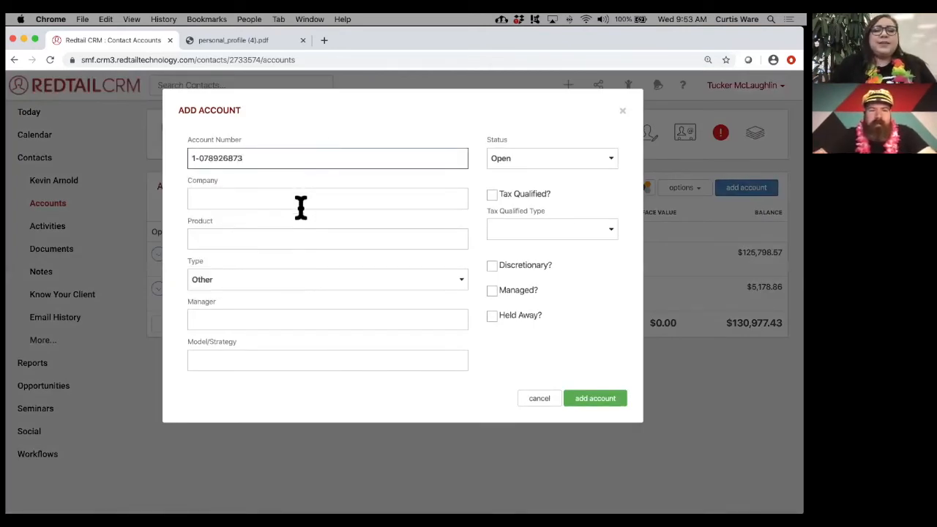
pyautogui.click(306, 284)
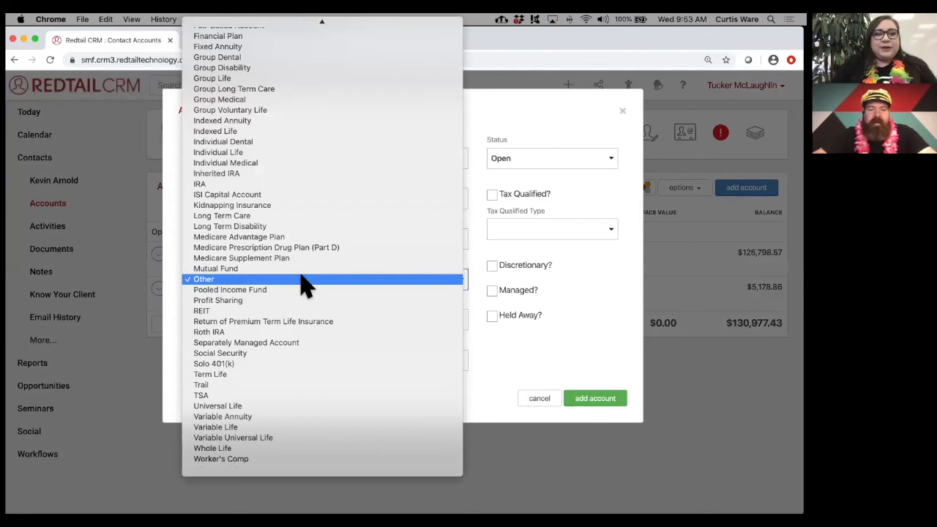
pyautogui.scroll(2, 306, 285)
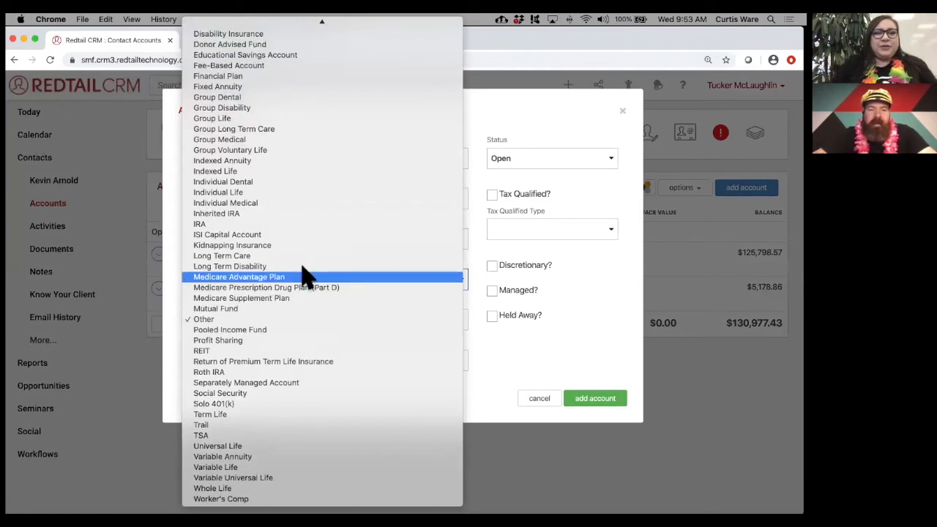
pyautogui.click(304, 193)
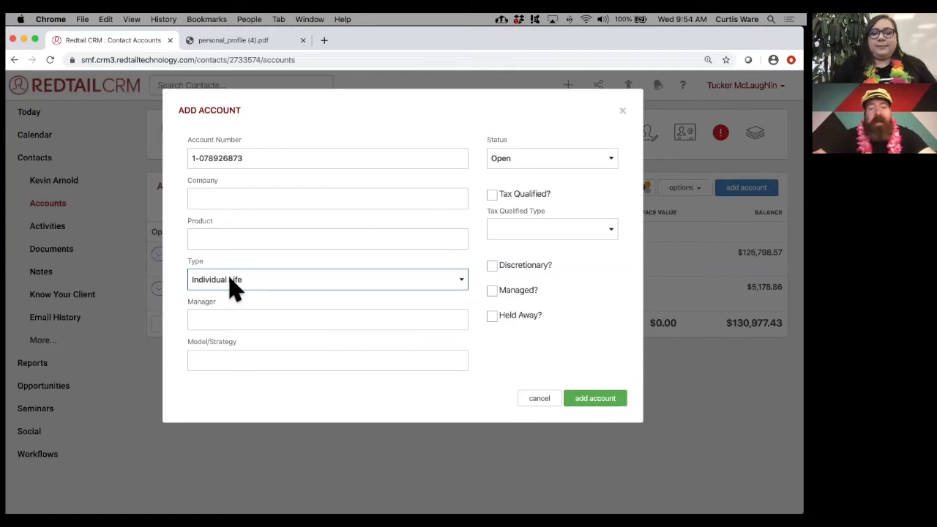
pyautogui.click(233, 288)
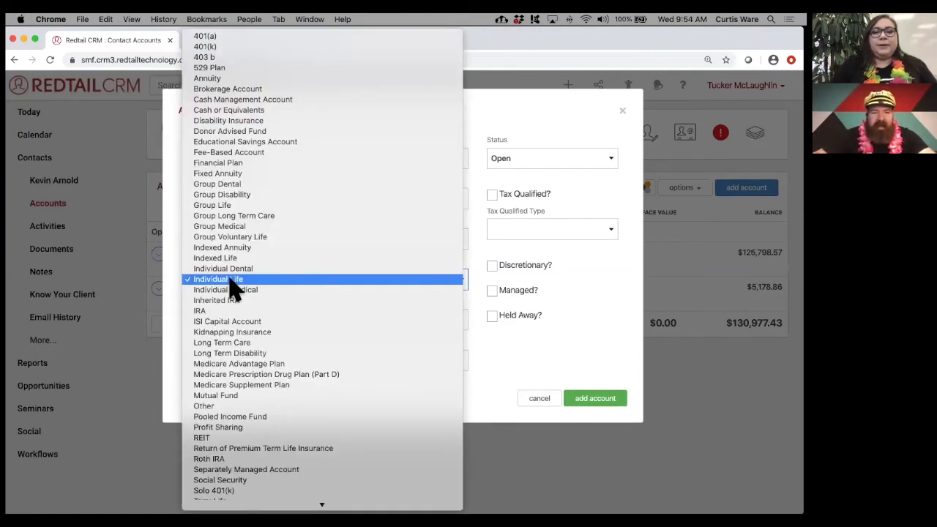
pyautogui.click(251, 333)
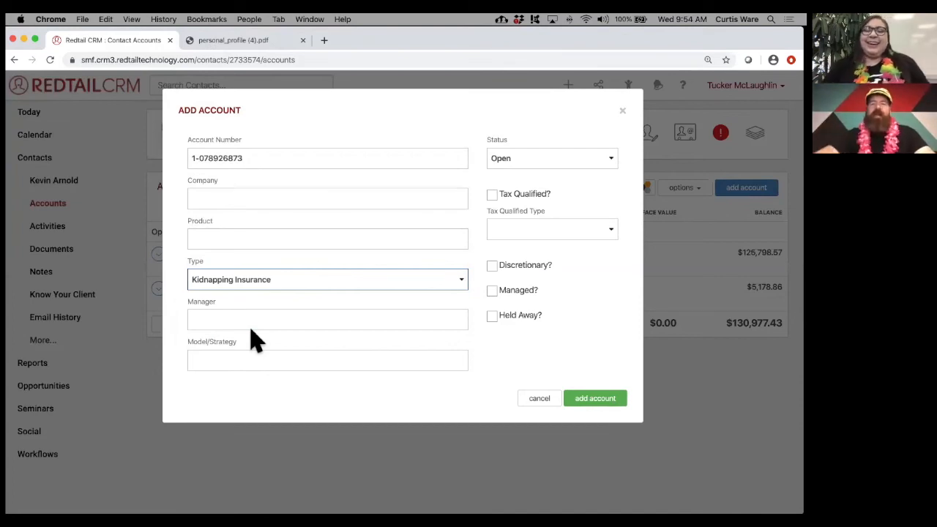
pyautogui.click(308, 284)
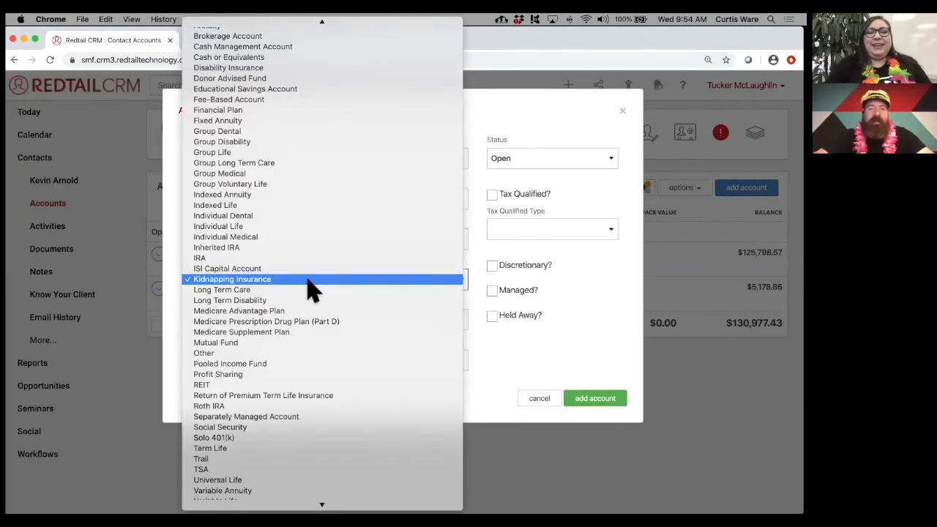
pyautogui.click(309, 228)
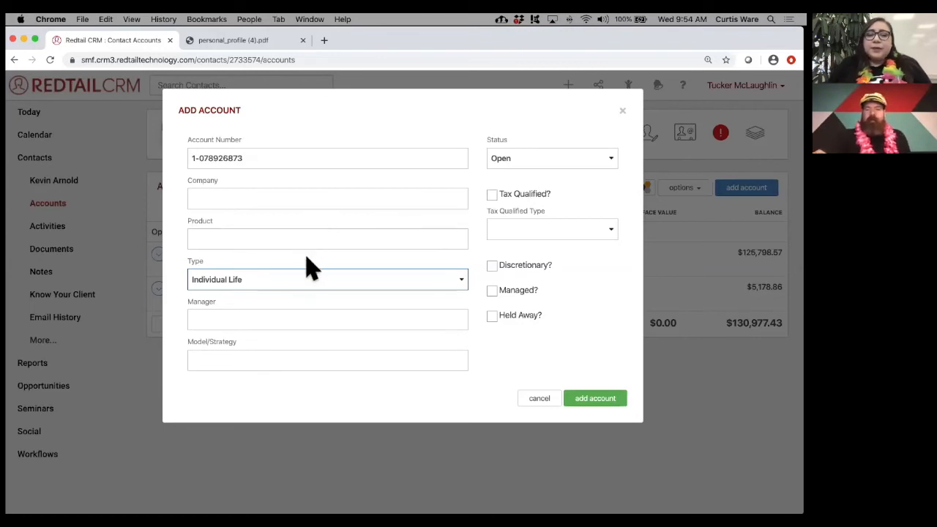
pyautogui.click(309, 257)
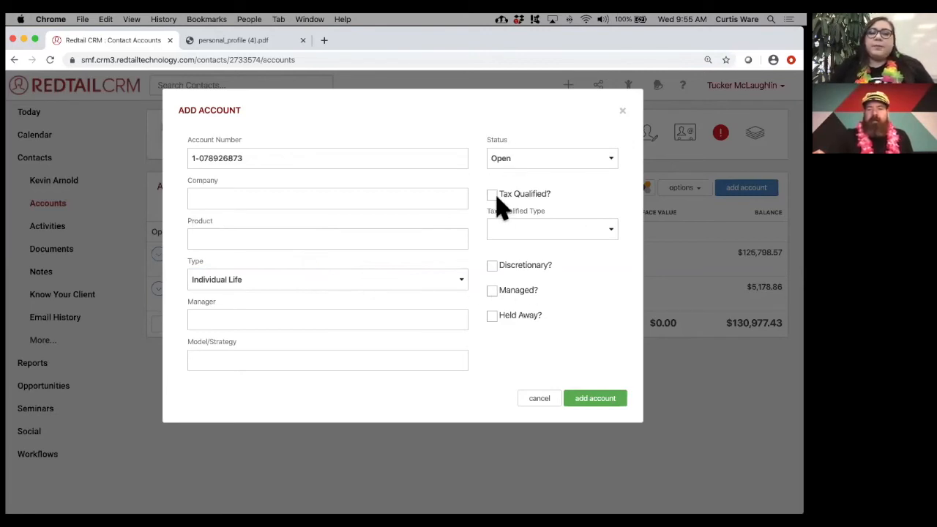
# - Leave Held Away, Discretionary and Tax Qualified Type blank, and save the account
pyautogui.click(535, 229)
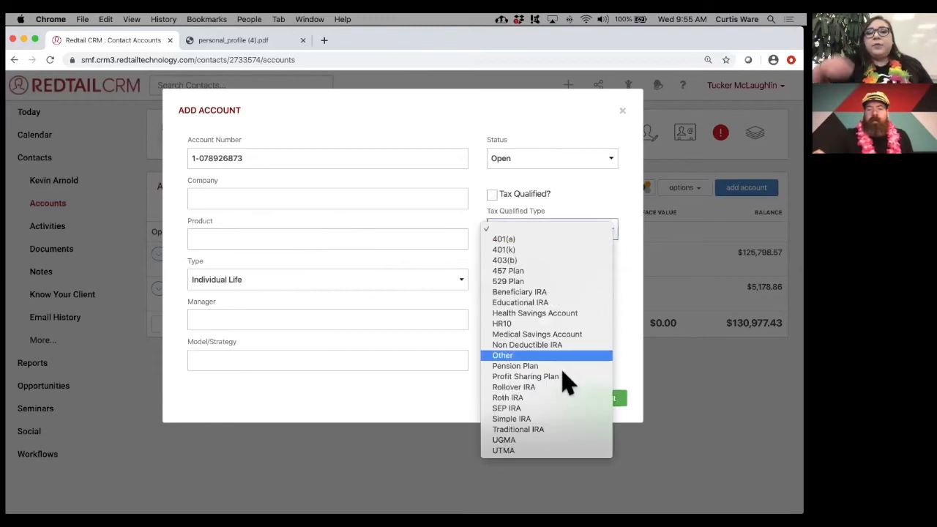
pyautogui.click(596, 210)
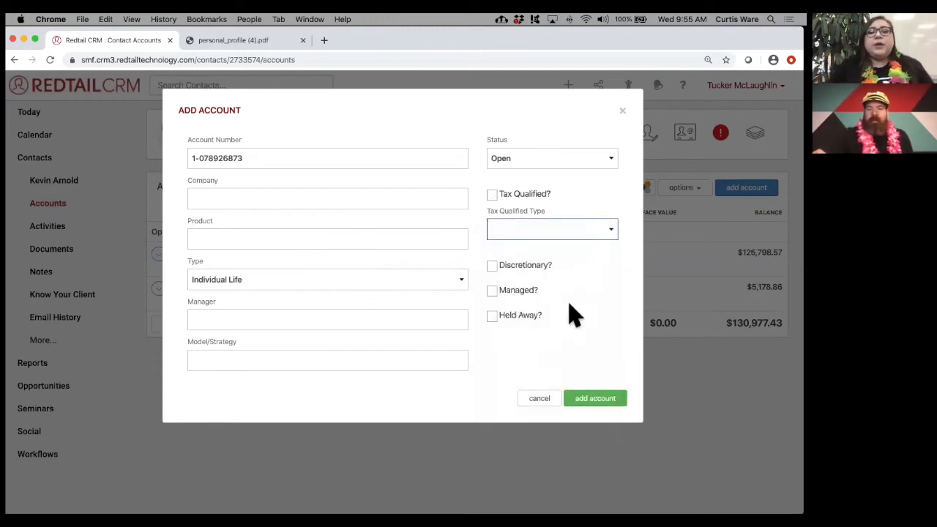
pyautogui.click(493, 316)
pyautogui.click(492, 266)
pyautogui.click(494, 316)
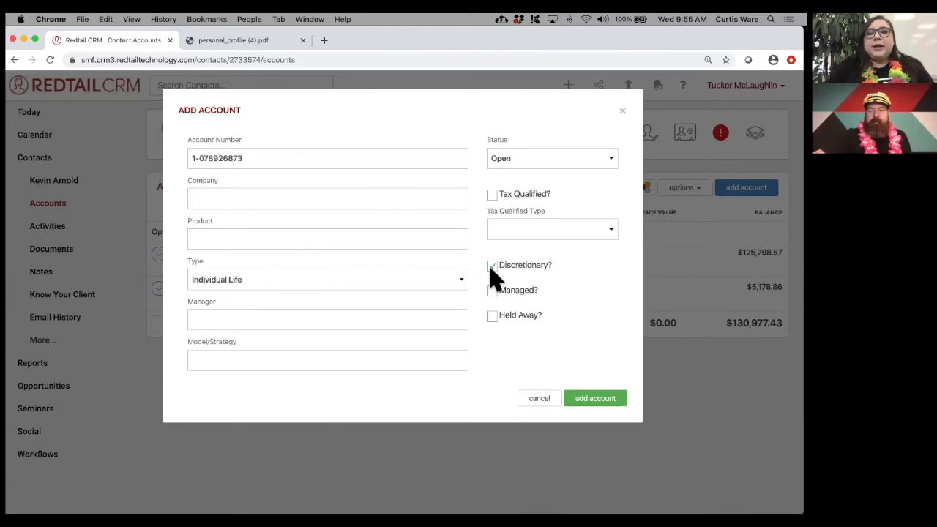
pyautogui.click(492, 267)
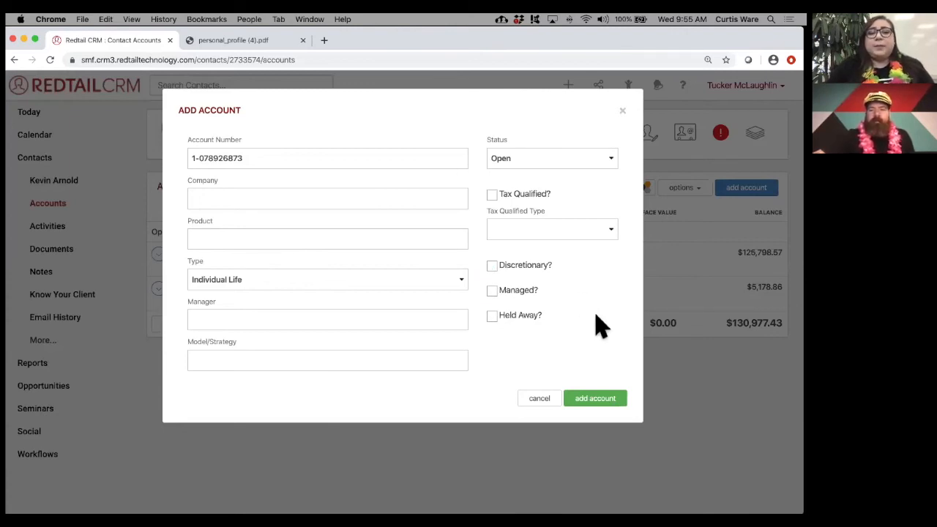
pyautogui.click(554, 233)
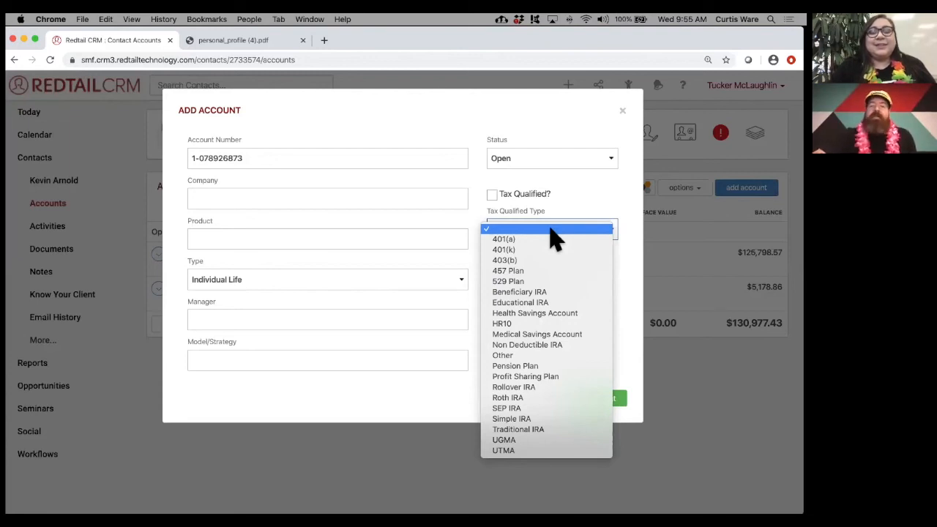
pyautogui.click(586, 206)
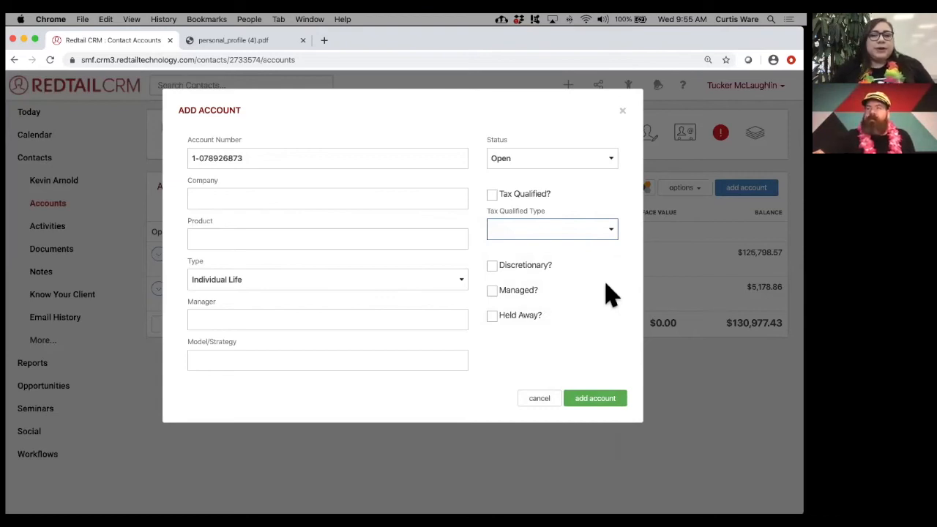
pyautogui.click(599, 400)
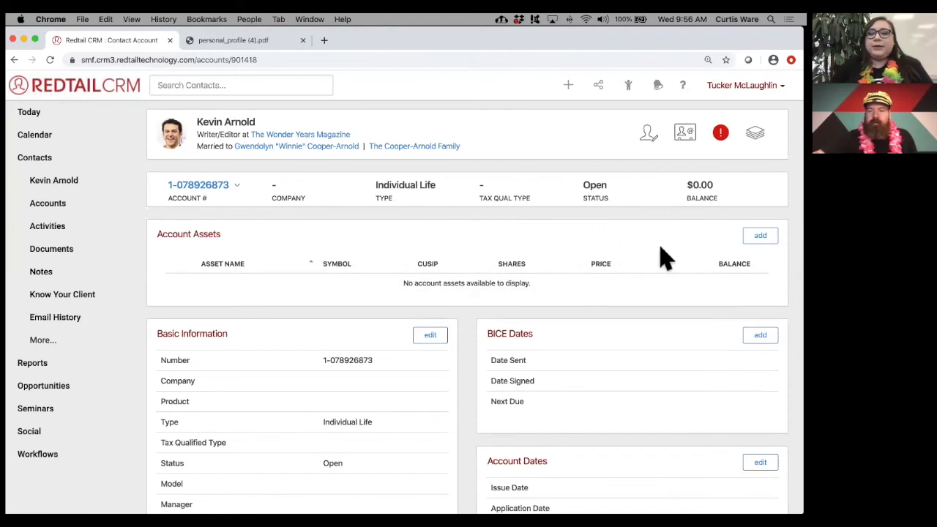
# - Start adding an asset to the new Individual Life account
pyautogui.click(770, 243)
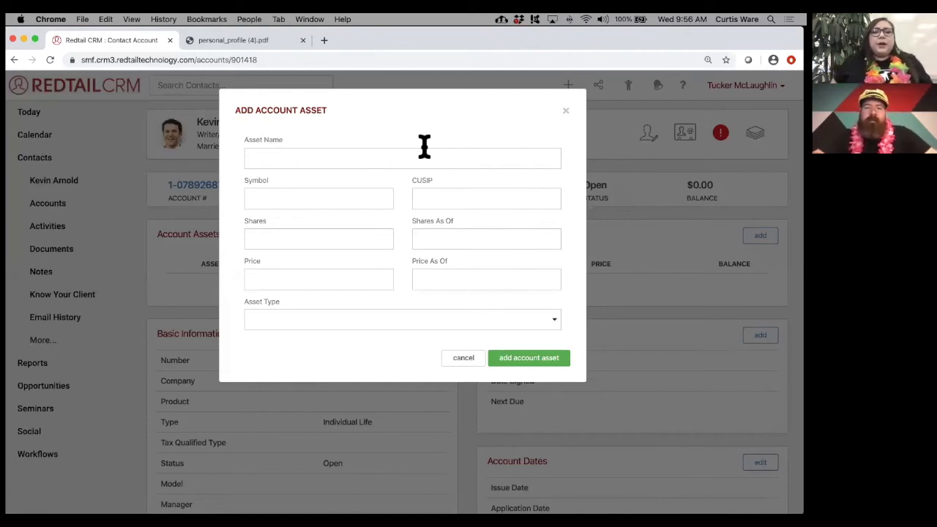
# - Add an asset named Policy with 1 share at a price of 500000
pyautogui.click(391, 159)
pyautogui.write('Policy')
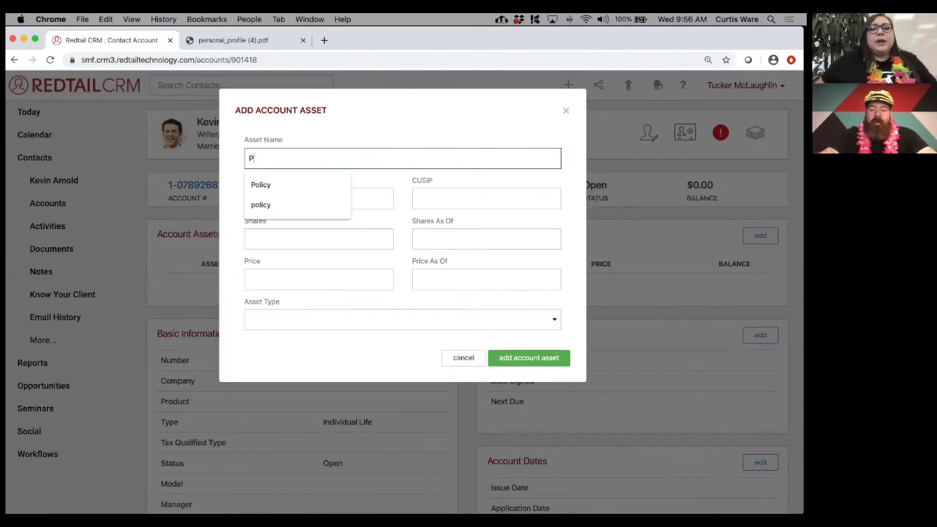
pyautogui.click(434, 145)
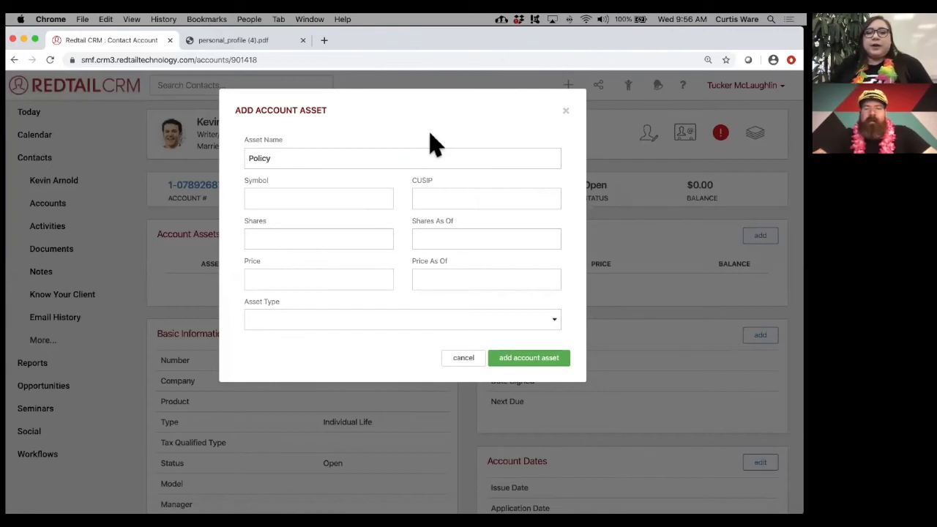
pyautogui.click(303, 238)
pyautogui.click(286, 269)
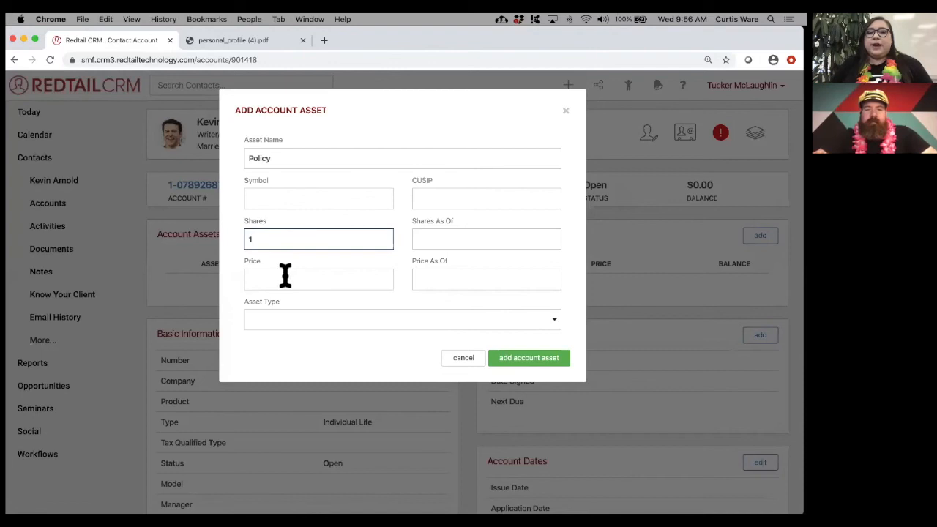
pyautogui.click(286, 276)
pyautogui.write('500000')
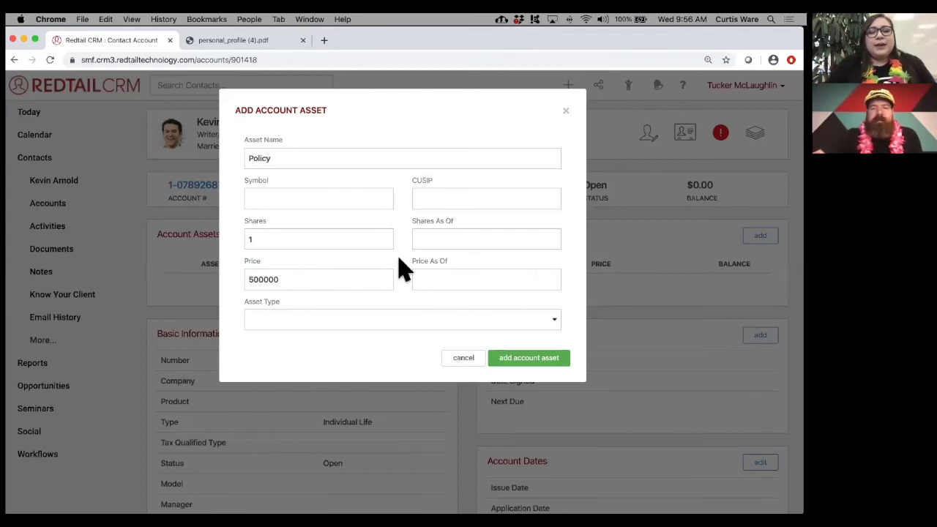
pyautogui.click(542, 366)
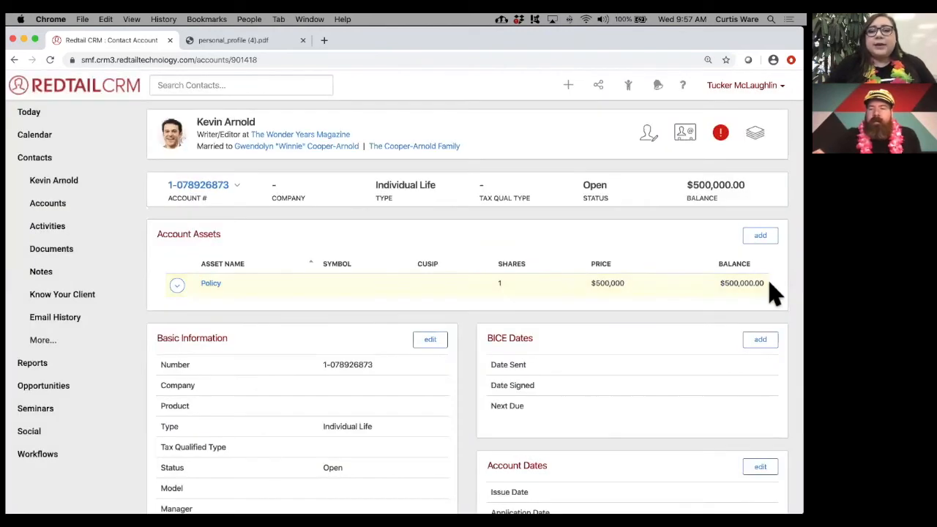
pyautogui.moveTo(770, 287); pyautogui.dragTo(721, 296)
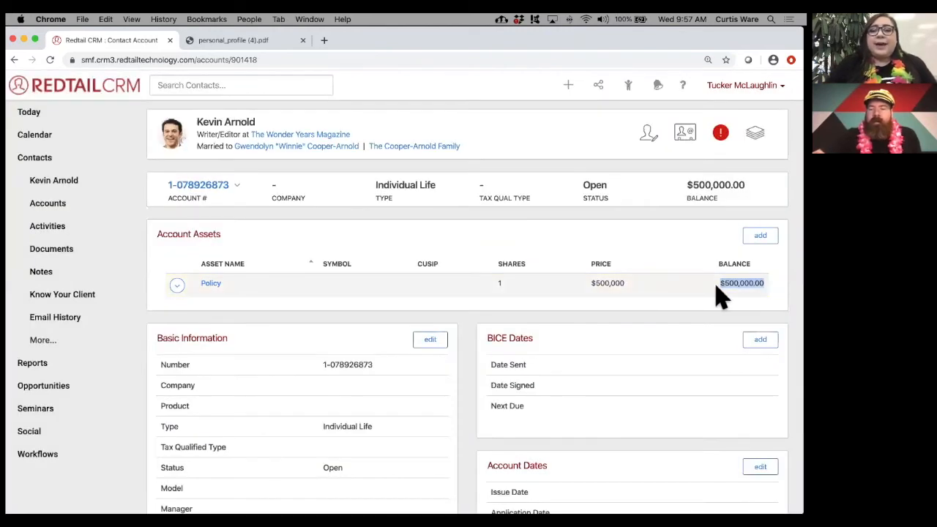
pyautogui.click(663, 246)
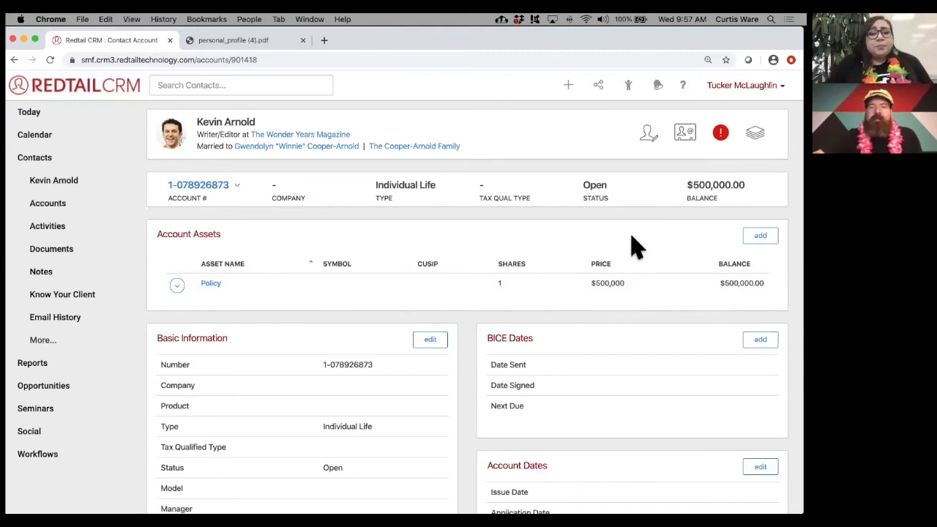
pyautogui.scroll(-5, 635, 247)
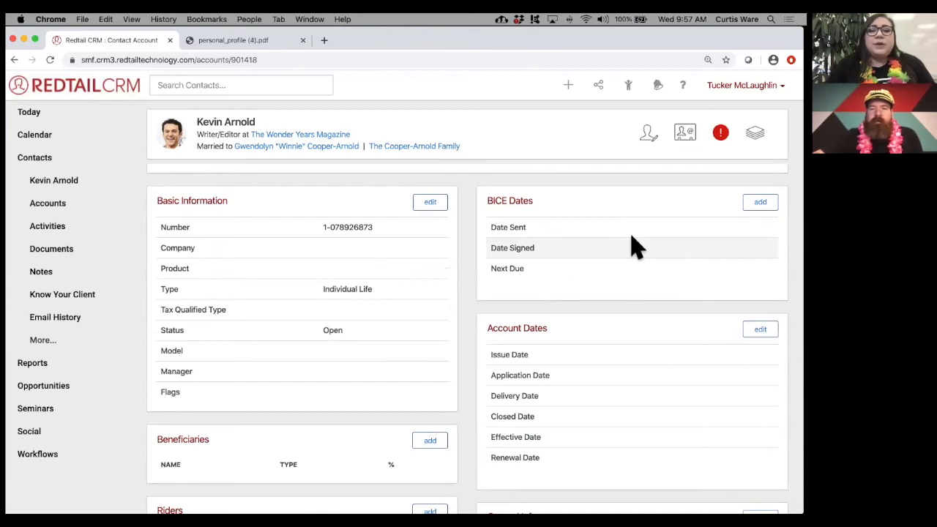
# - Scroll through the account's detail sections, pointing out the Renewal Date field
pyautogui.scroll(-1, 635, 246)
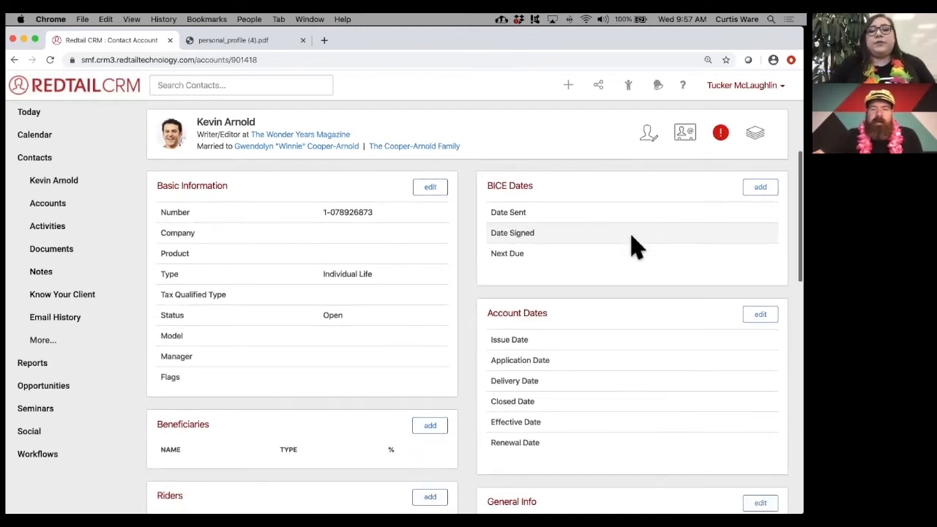
pyautogui.scroll(-3, 635, 247)
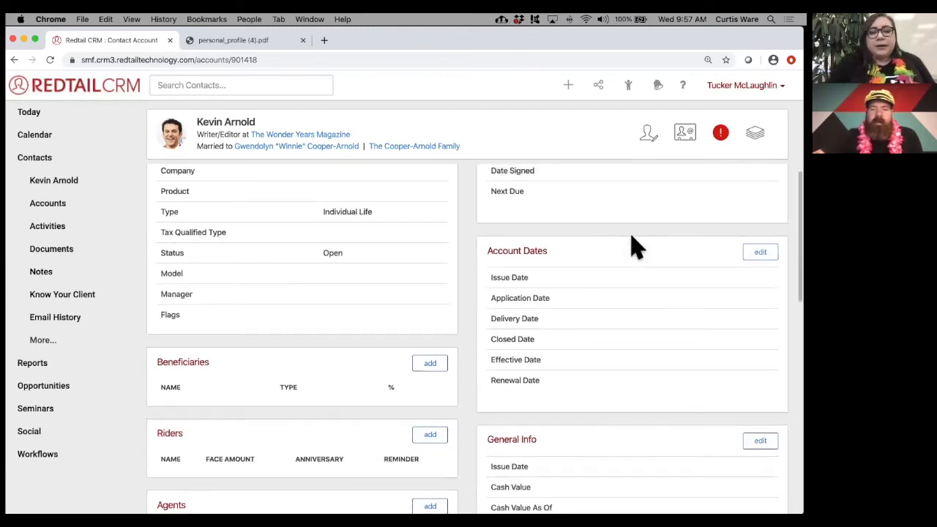
pyautogui.scroll(-2, 635, 247)
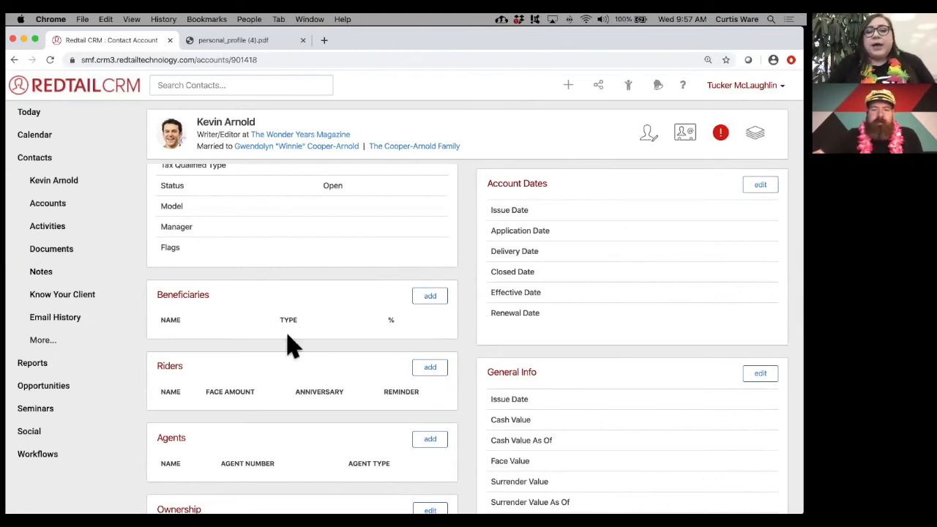
pyautogui.scroll(3, 288, 345)
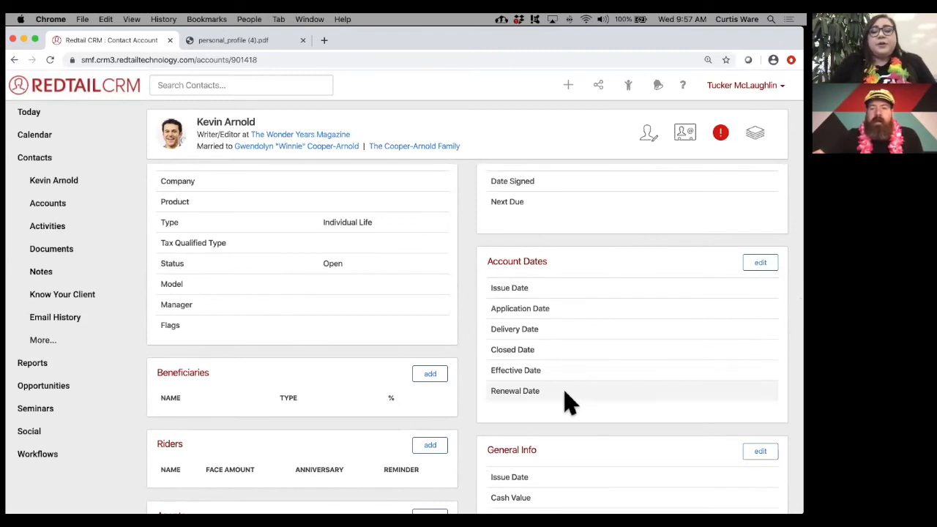
pyautogui.moveTo(490, 391); pyautogui.dragTo(546, 393)
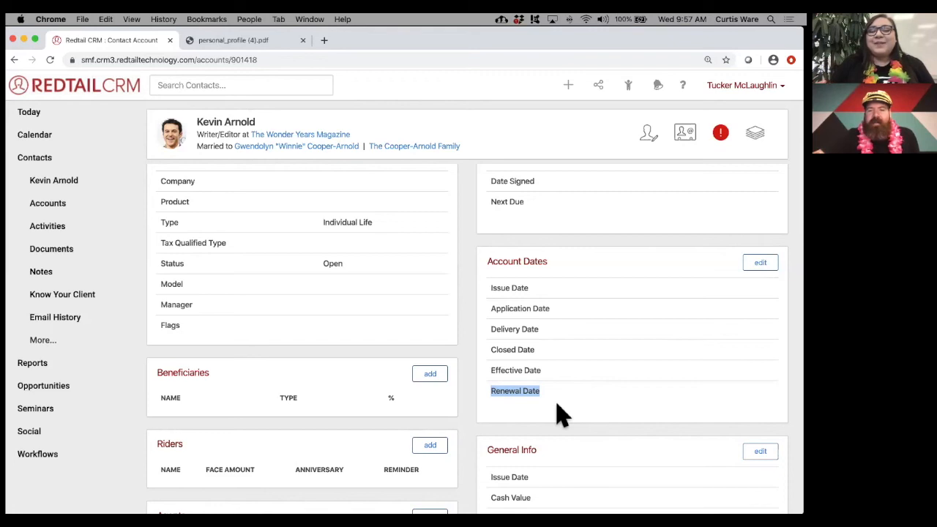
pyautogui.click(556, 414)
# - Open the Add User Defined Field form from the Account User Defined Fields section
pyautogui.scroll(-5, 456, 376)
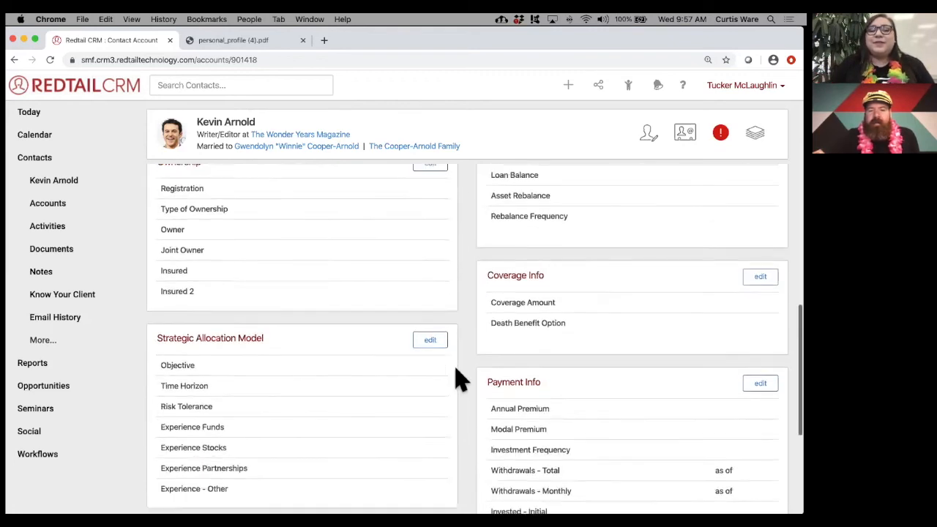
pyautogui.scroll(-4, 458, 376)
pyautogui.moveTo(157, 295); pyautogui.dragTo(291, 306)
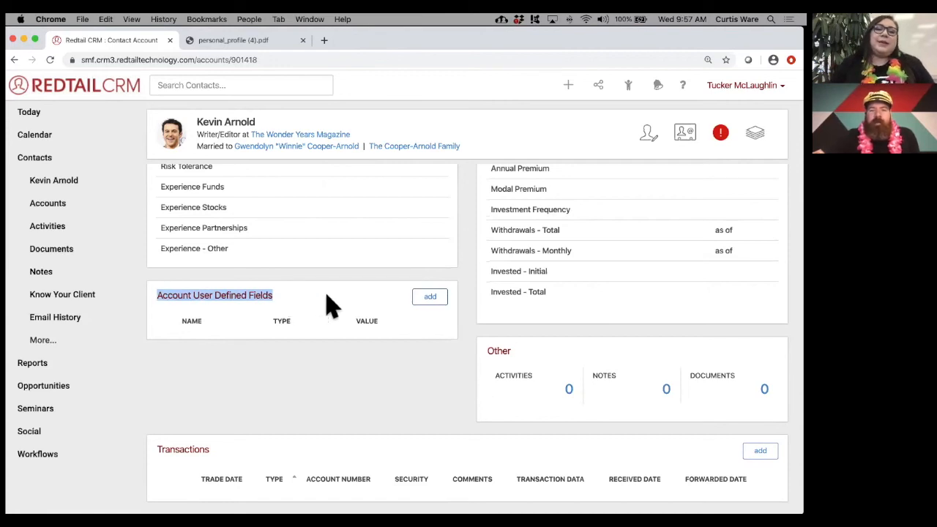
pyautogui.click(437, 302)
pyautogui.click(389, 158)
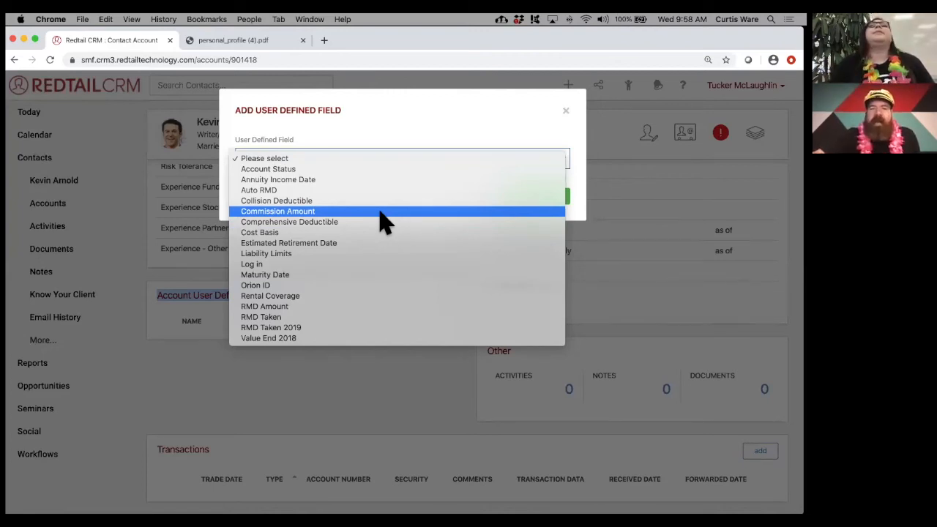
# - Pick Commission Amount as the field type, then cancel without adding it
pyautogui.click(327, 211)
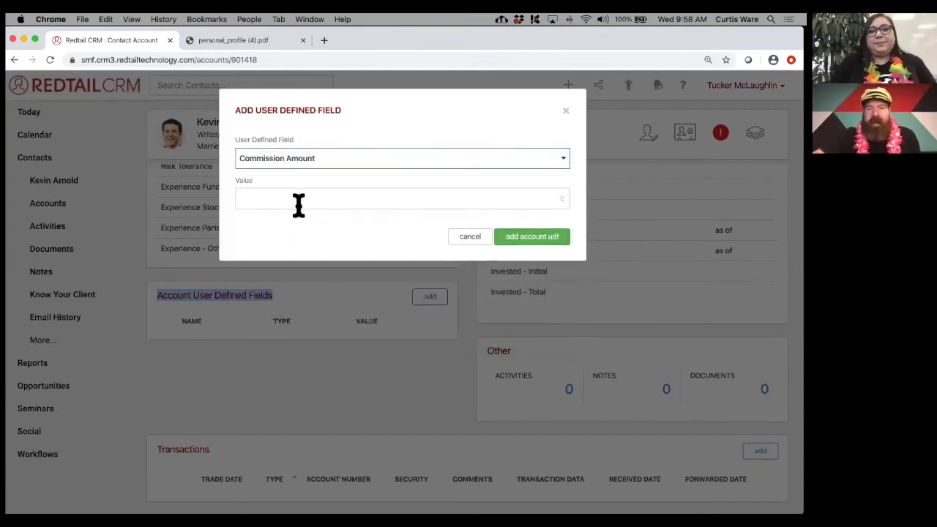
pyautogui.click(402, 163)
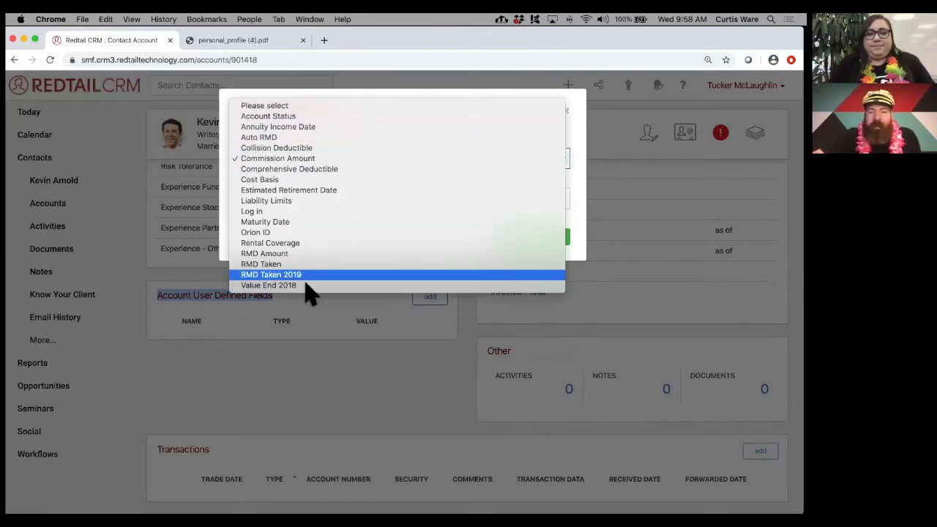
pyautogui.click(227, 209)
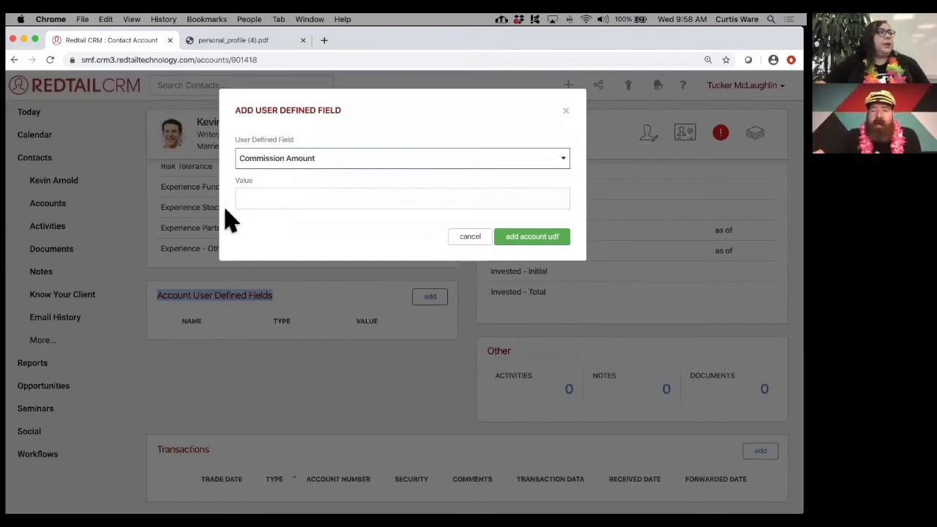
pyautogui.click(466, 238)
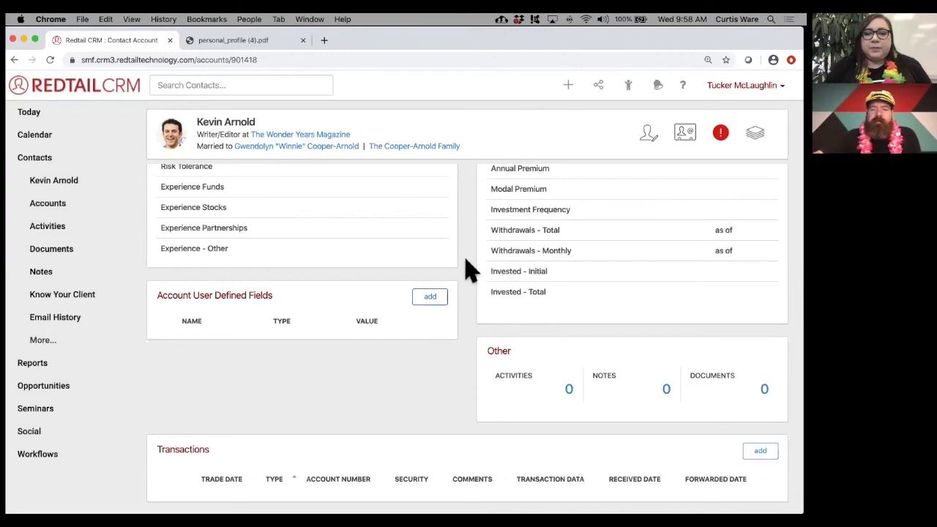
# - Scroll the account page to review its empty activities, notes, documents and transactions
pyautogui.scroll(5, 469, 270)
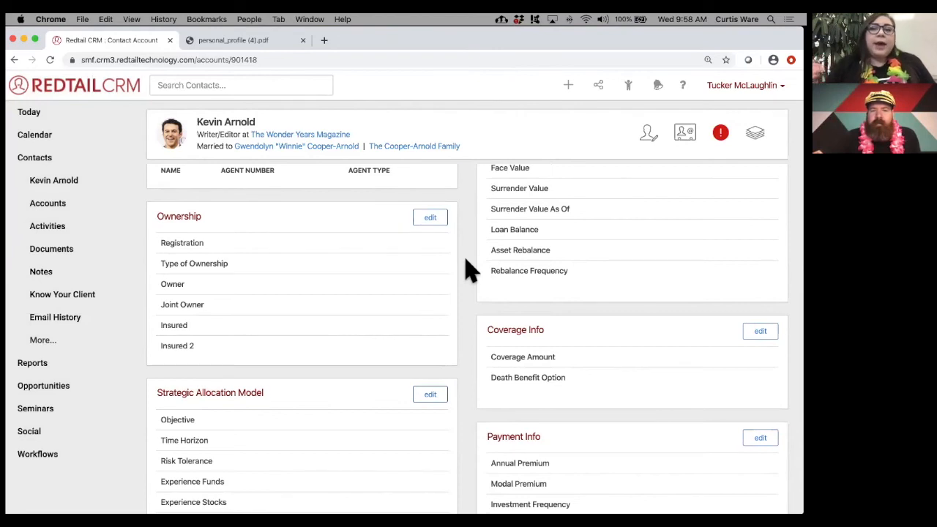
pyautogui.scroll(-5, 470, 283)
pyautogui.scroll(-3, 488, 376)
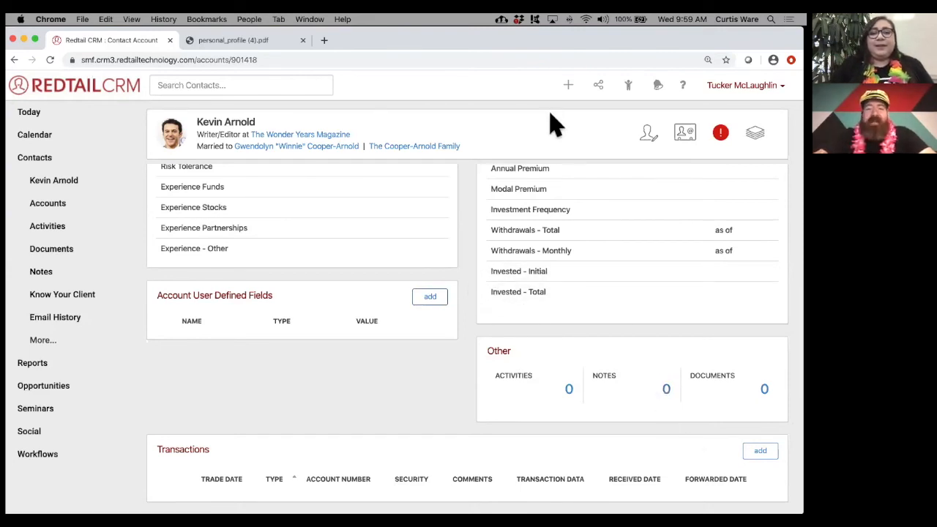
# - Save a new note 'Added new account' linked to the Individual Life account, then refresh
pyautogui.click(569, 88)
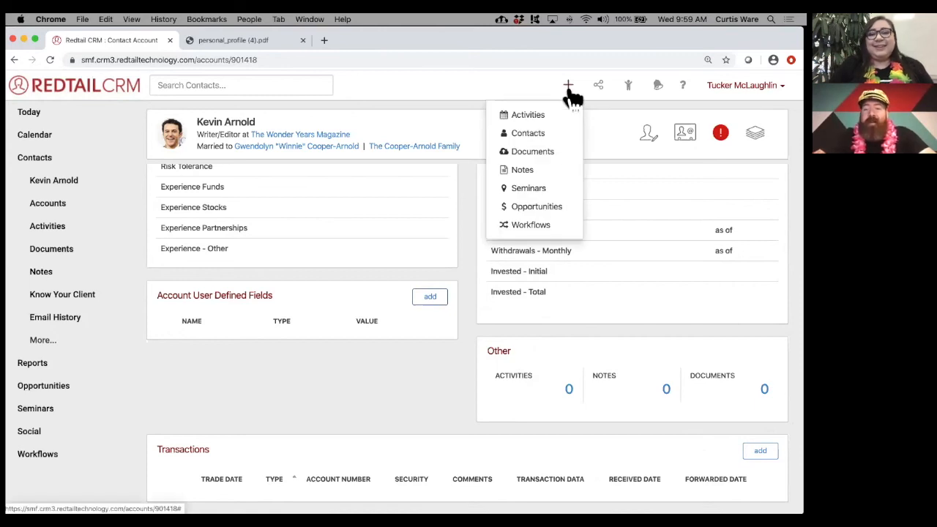
pyautogui.click(547, 170)
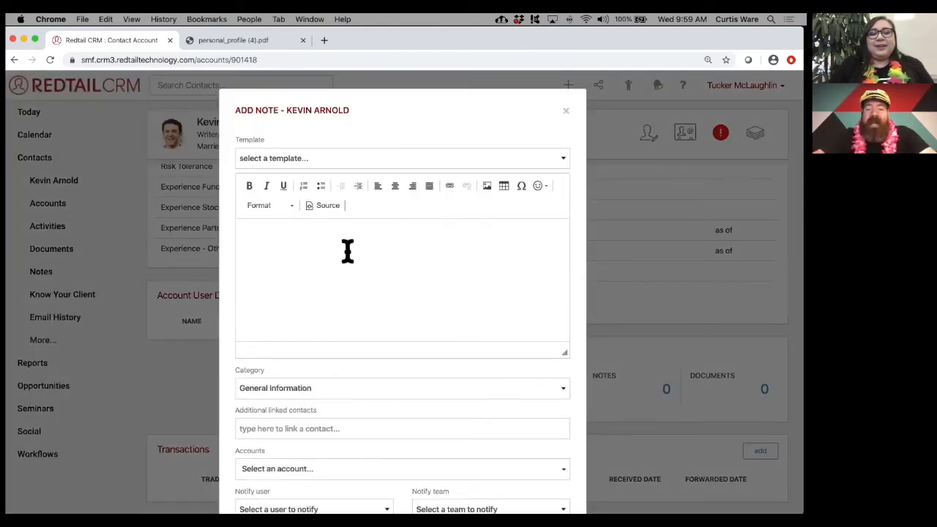
pyautogui.write('Add')
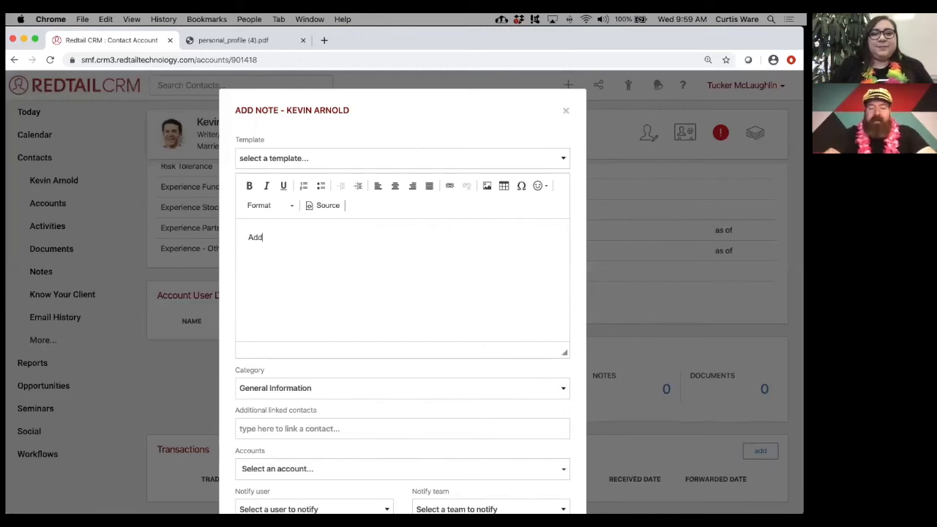
pyautogui.write('ed new account')
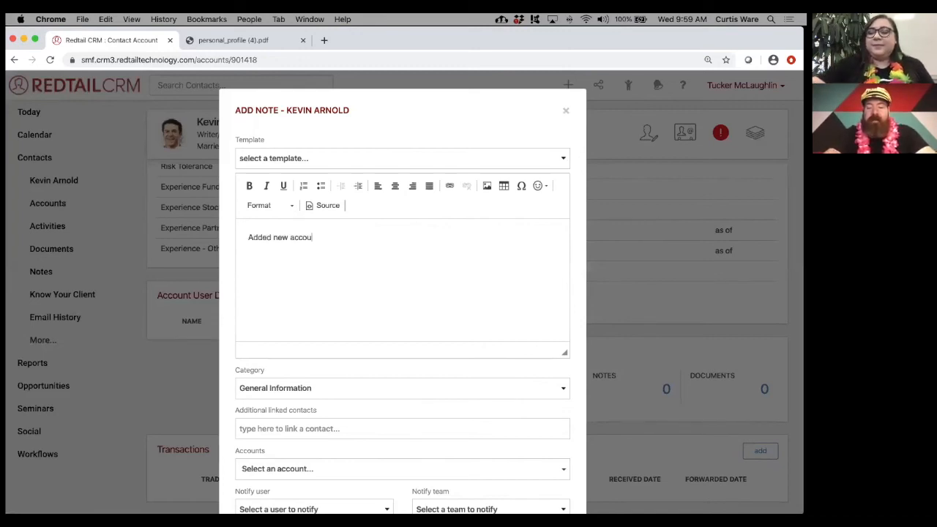
pyautogui.scroll(-3, 397, 301)
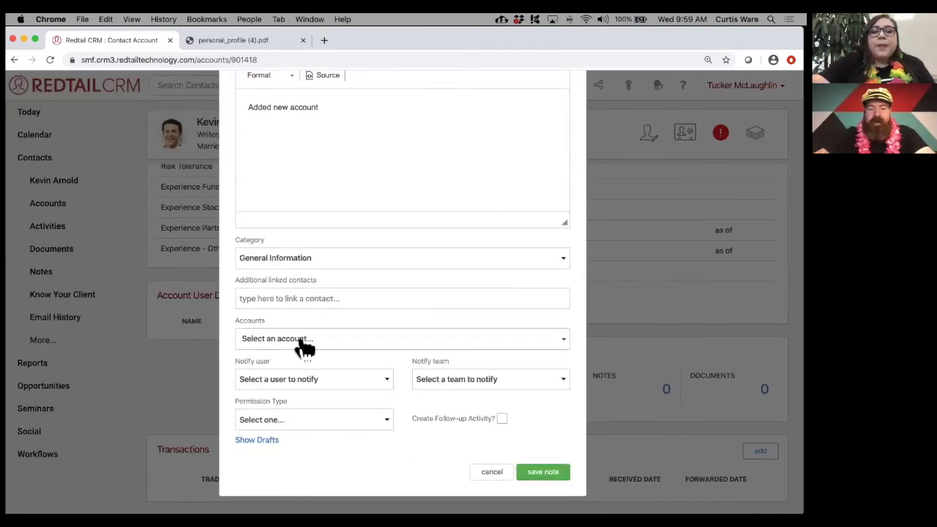
pyautogui.click(301, 341)
pyautogui.click(309, 382)
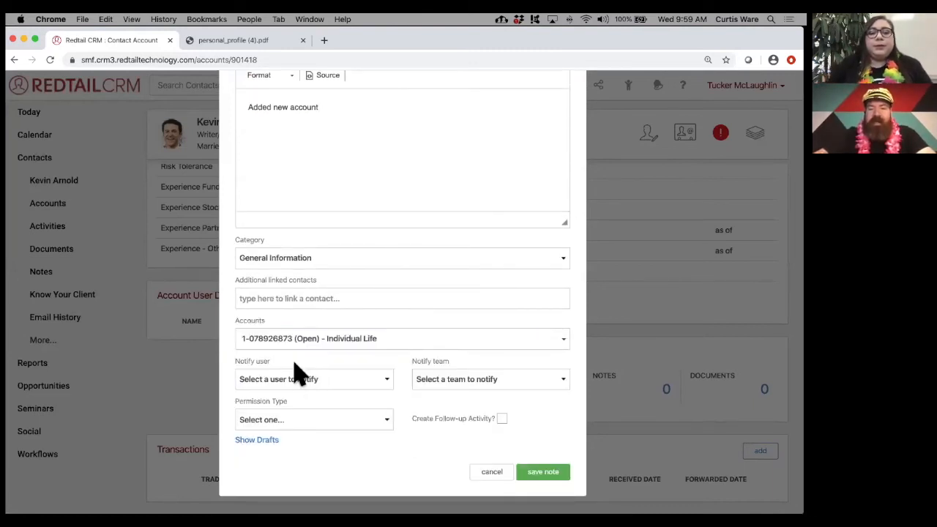
pyautogui.click(540, 473)
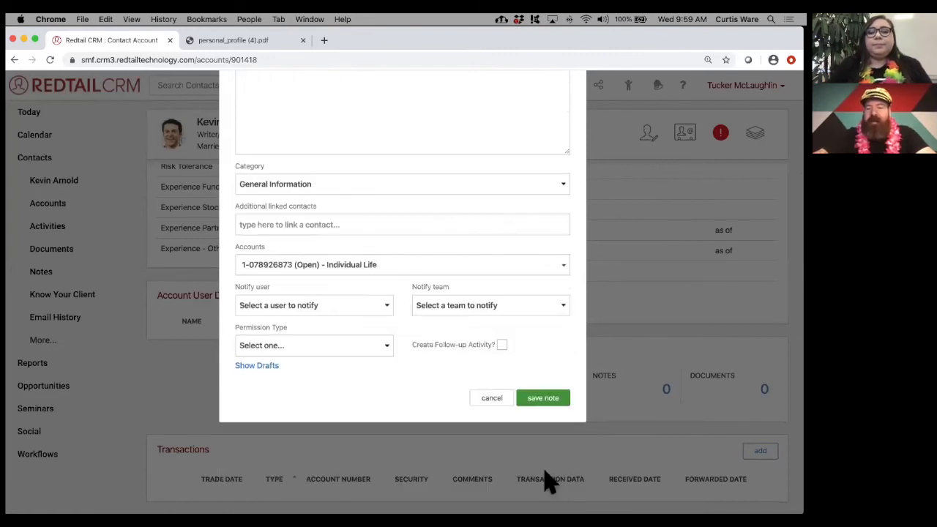
pyautogui.click(50, 60)
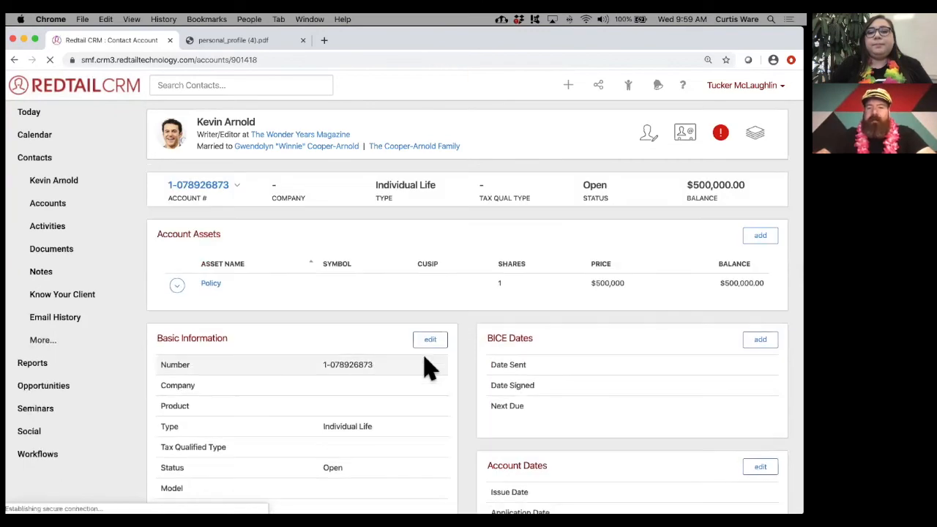
pyautogui.scroll(-15, 456, 376)
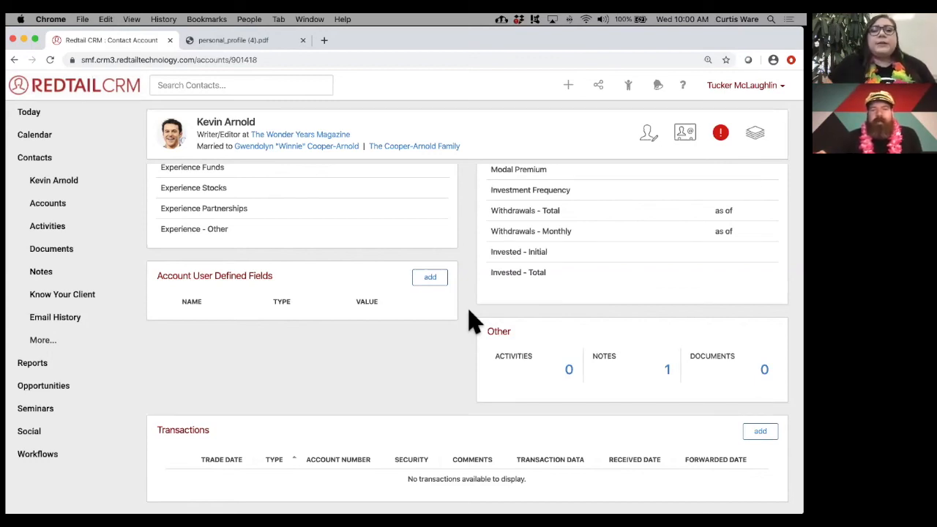
pyautogui.scroll(15, 472, 322)
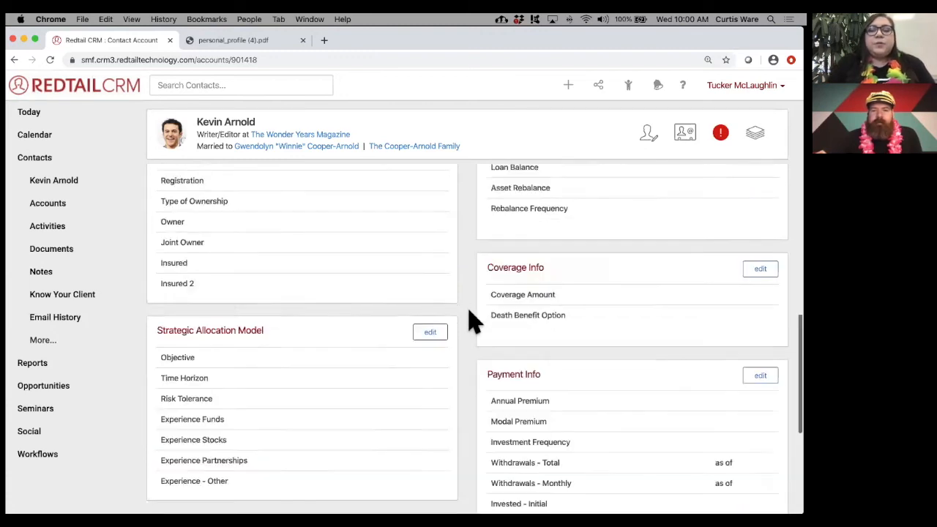
pyautogui.click(77, 210)
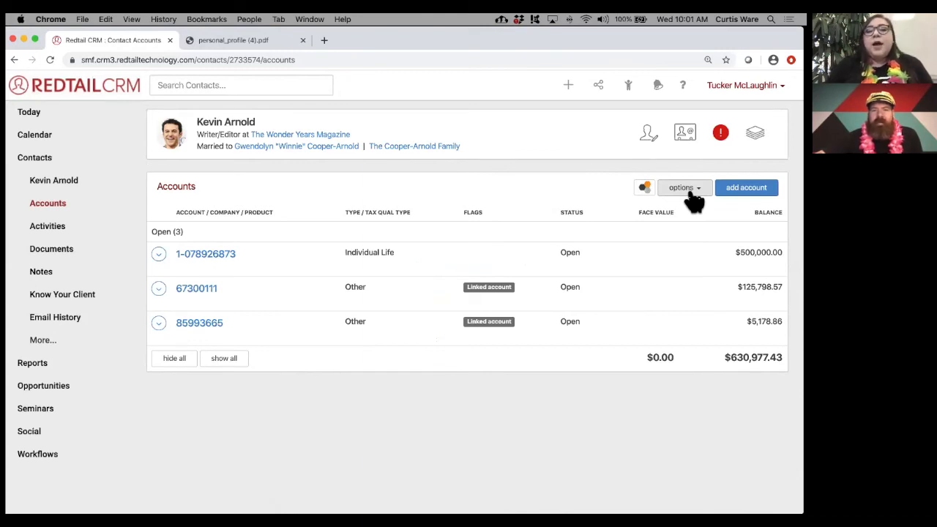
# - Show Family Accounts so the list has eight open accounts totalling $743,064.85
pyautogui.click(692, 196)
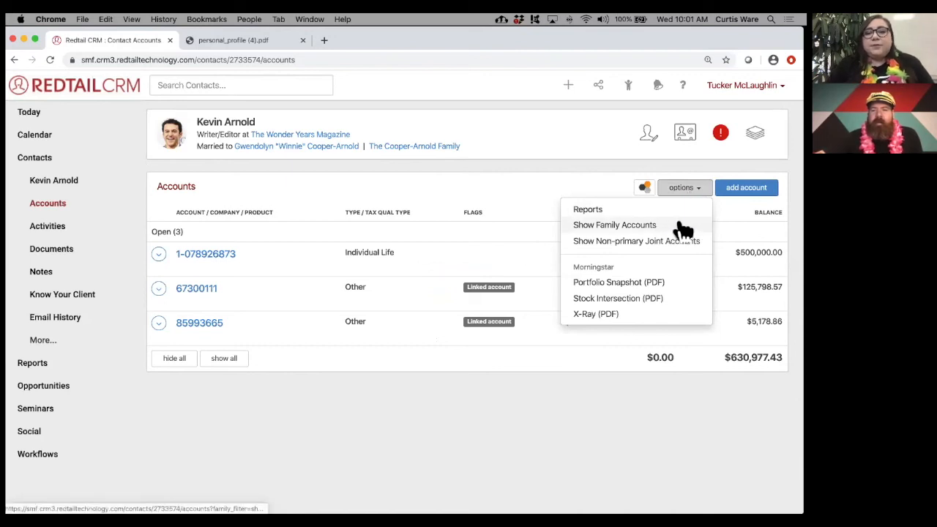
pyautogui.click(680, 227)
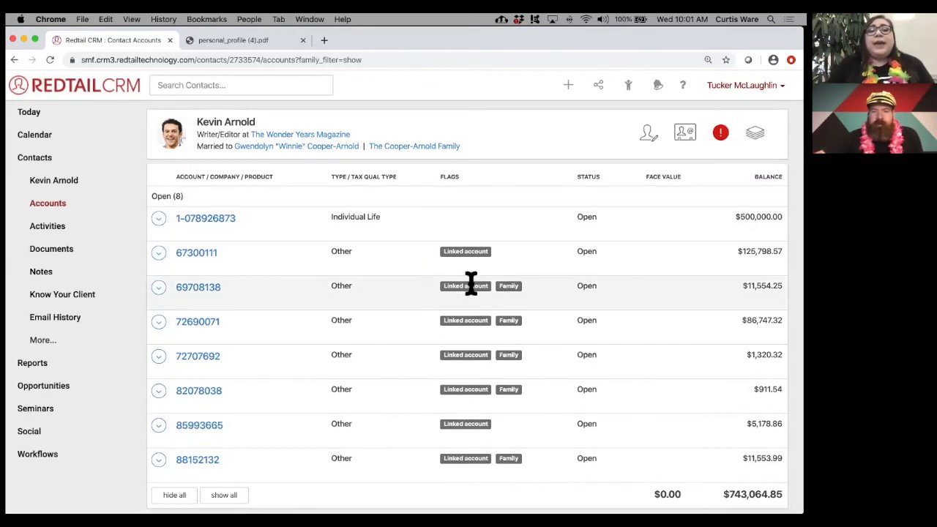
pyautogui.moveTo(511, 286)
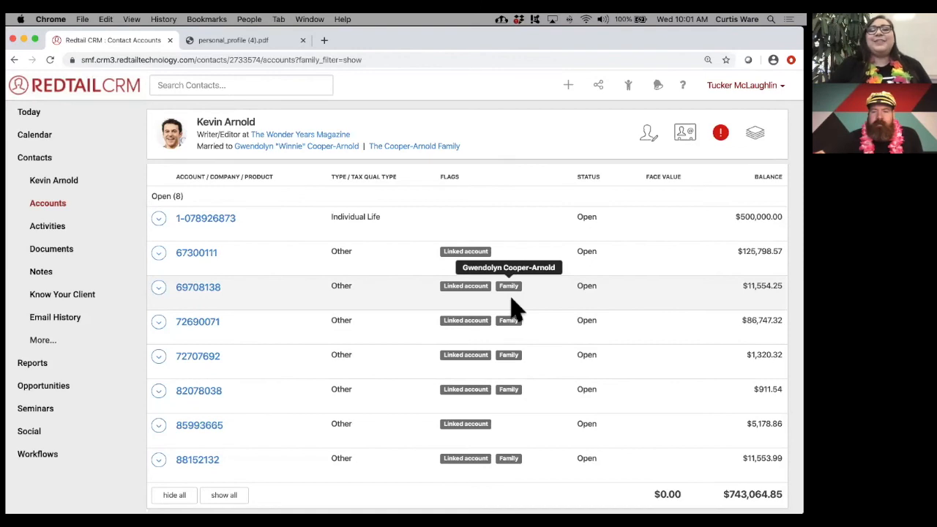
pyautogui.moveTo(511, 352)
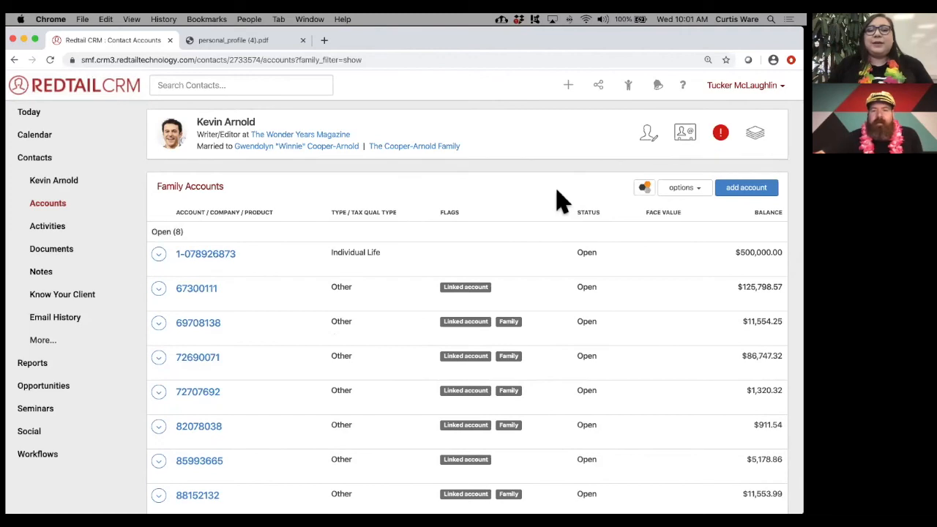
pyautogui.click(678, 191)
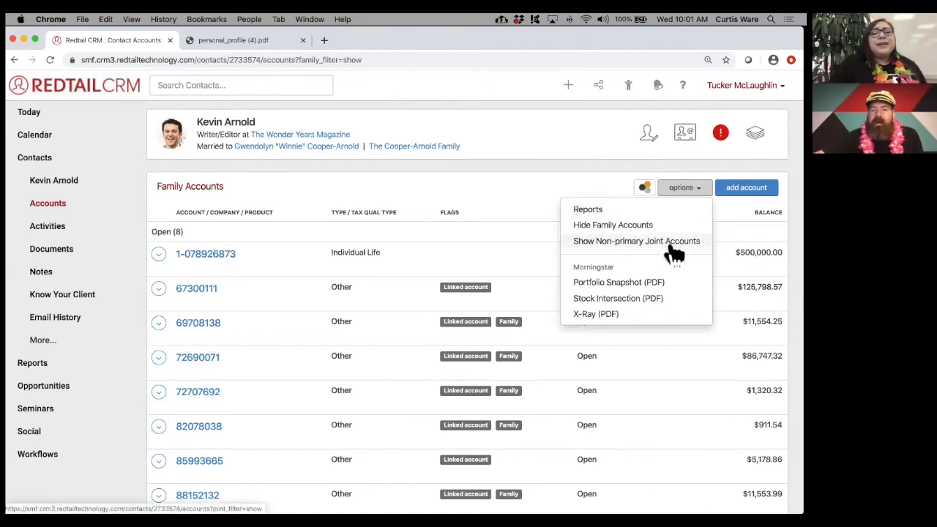
# - Show Non-primary Joint Accounts too, then return to the 'What's The Difference?' slide
pyautogui.click(526, 194)
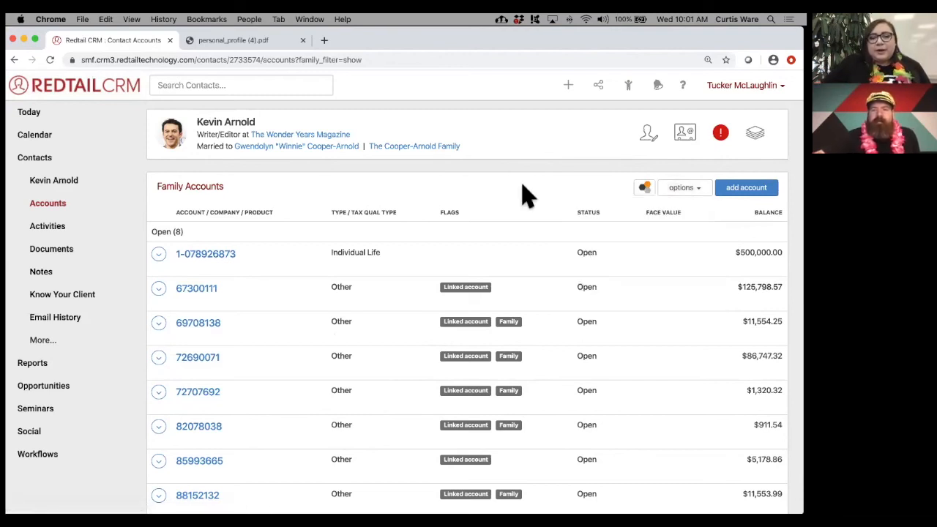
pyautogui.click(684, 189)
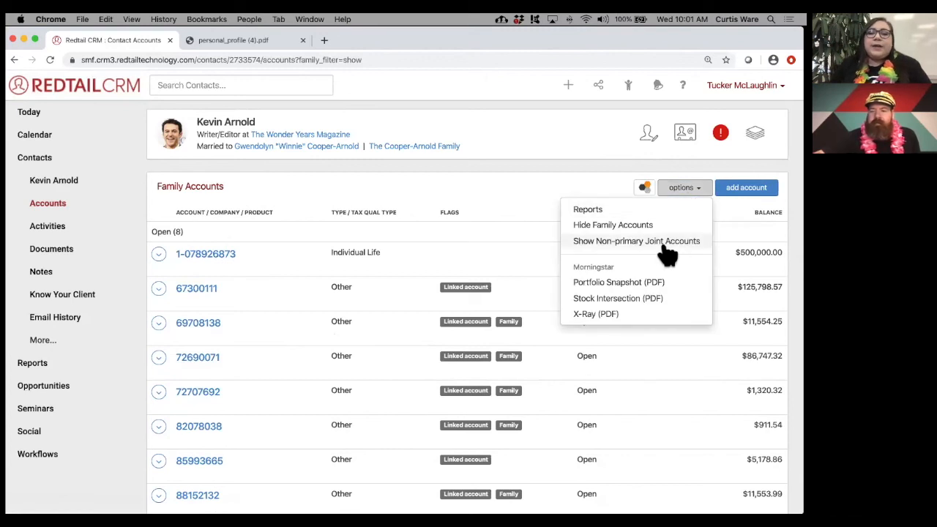
pyautogui.click(538, 212)
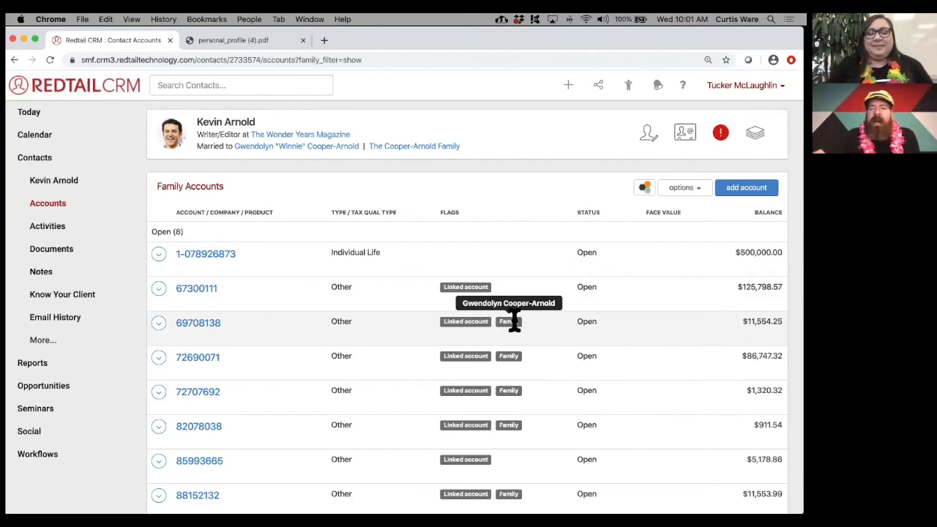
pyautogui.click(695, 190)
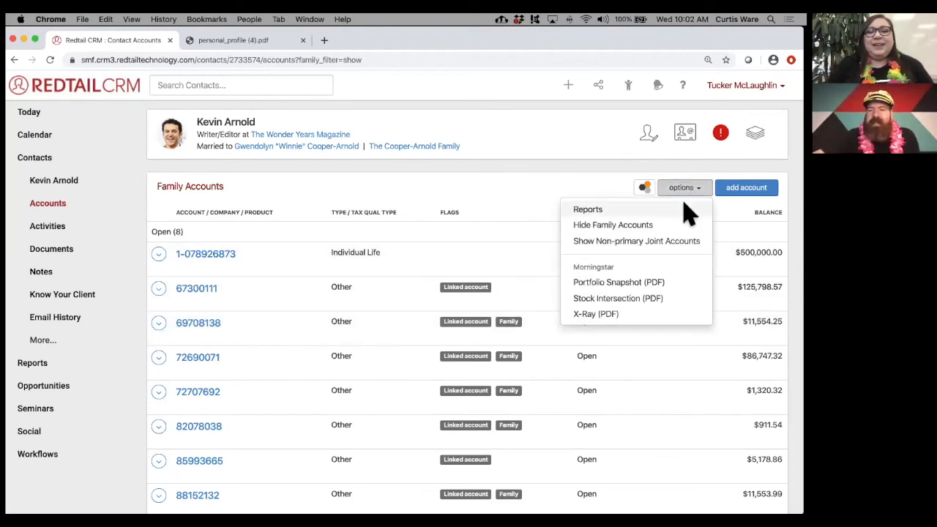
pyautogui.click(669, 243)
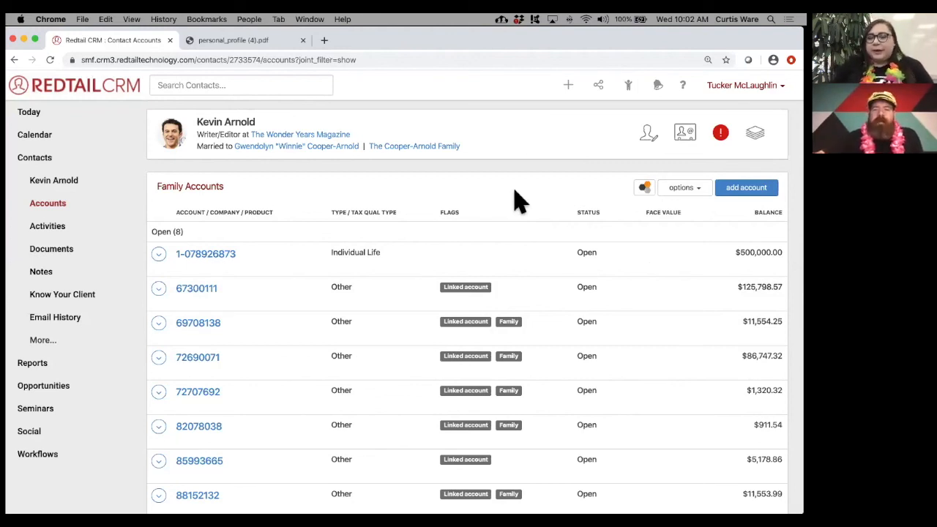
pyautogui.hotkey('ctrl', 'Right')
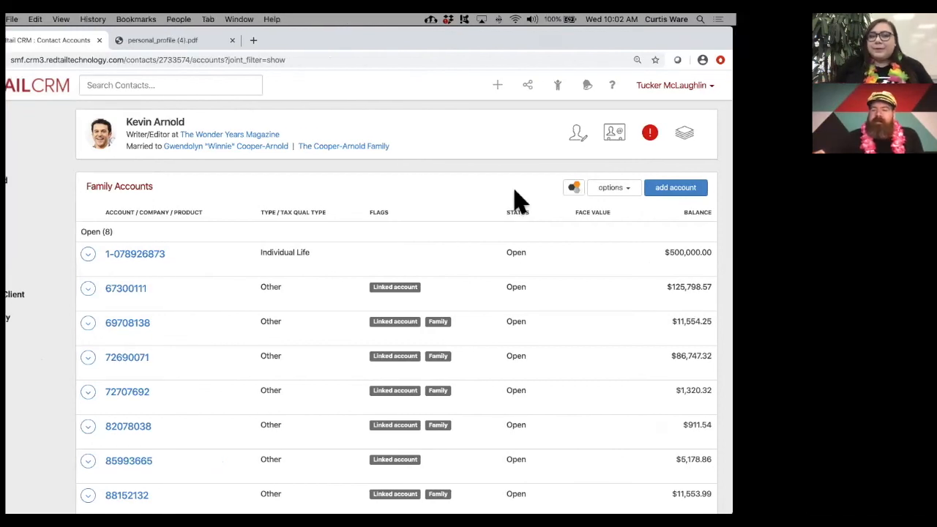
pyautogui.press('Right')
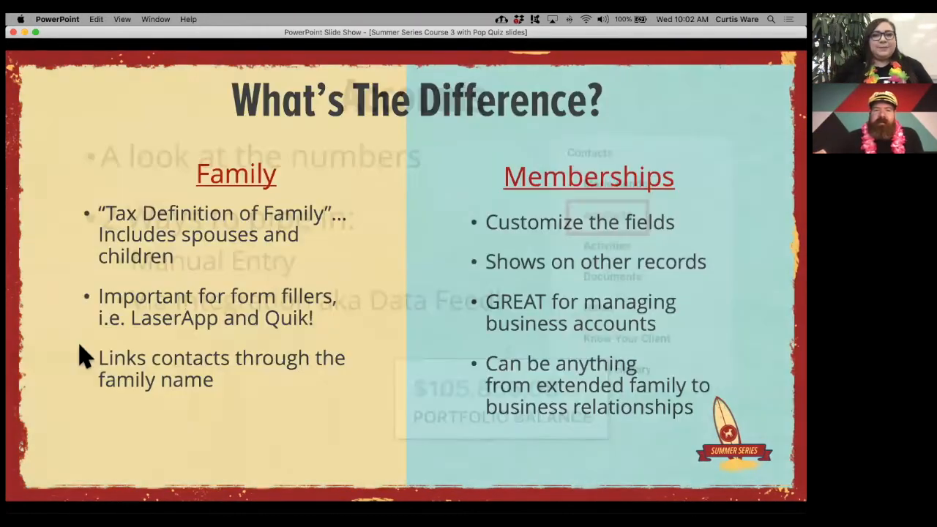
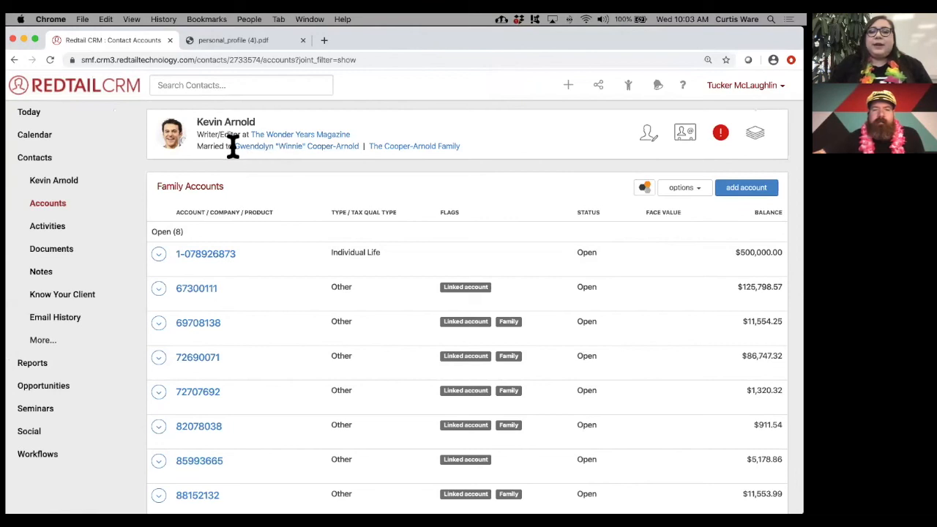
# - From Kevin Arnold's contact header, open The Cooper-Arnold Family page
pyautogui.click(407, 147)
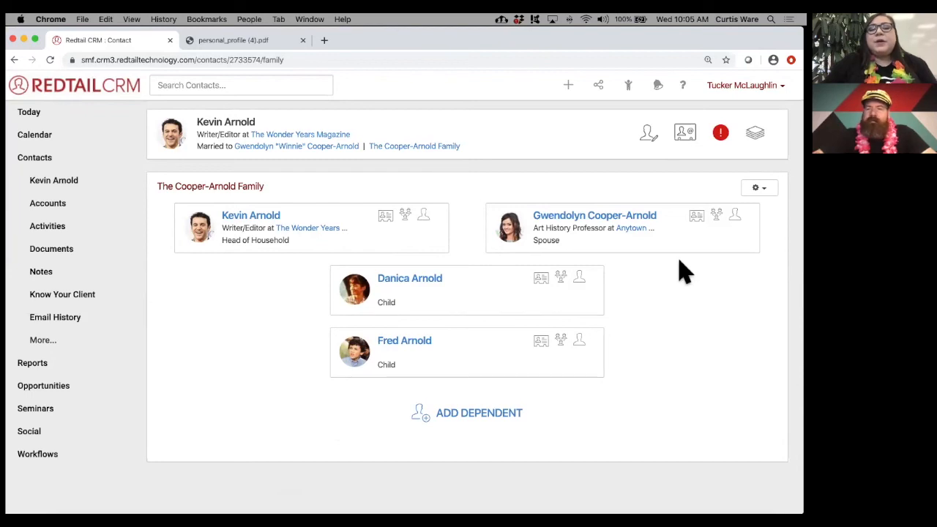
# - Look at Gwendolyn's family relationship settings and close them without changes
pyautogui.click(717, 216)
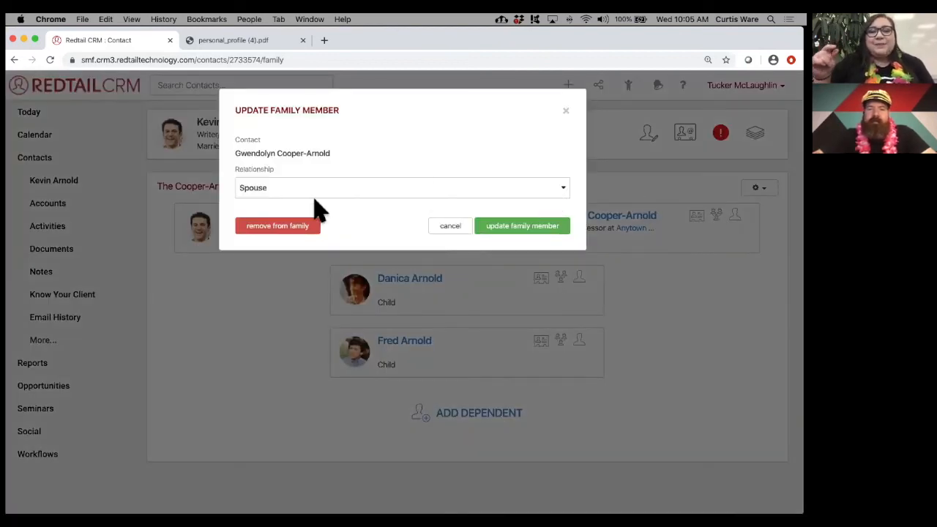
pyautogui.click(565, 111)
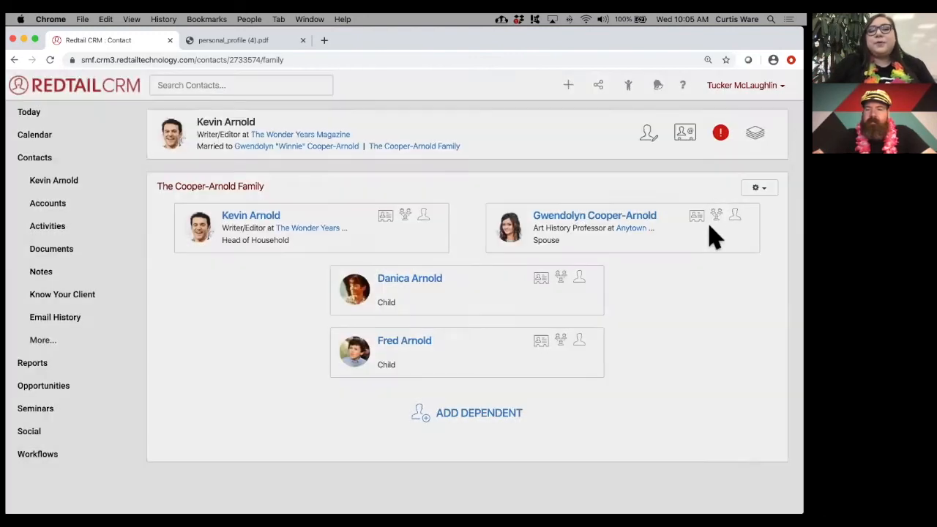
pyautogui.click(716, 215)
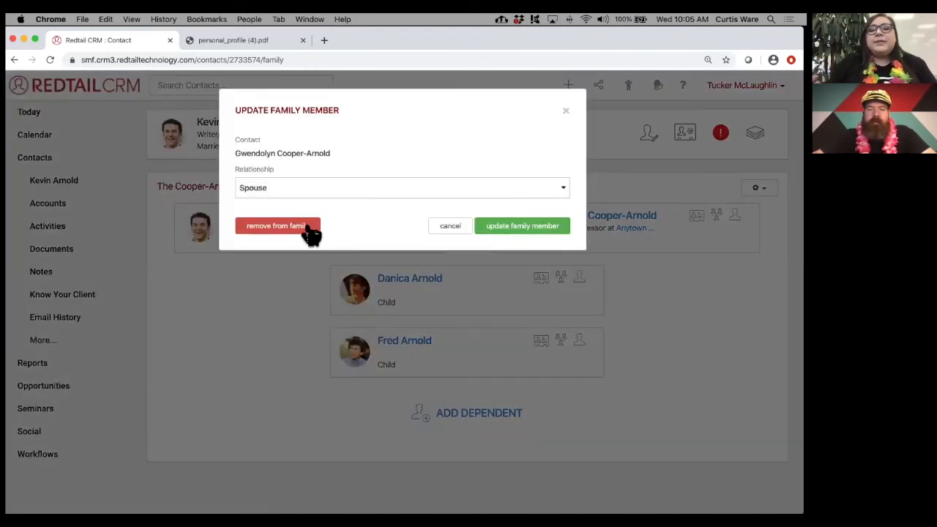
pyautogui.click(449, 227)
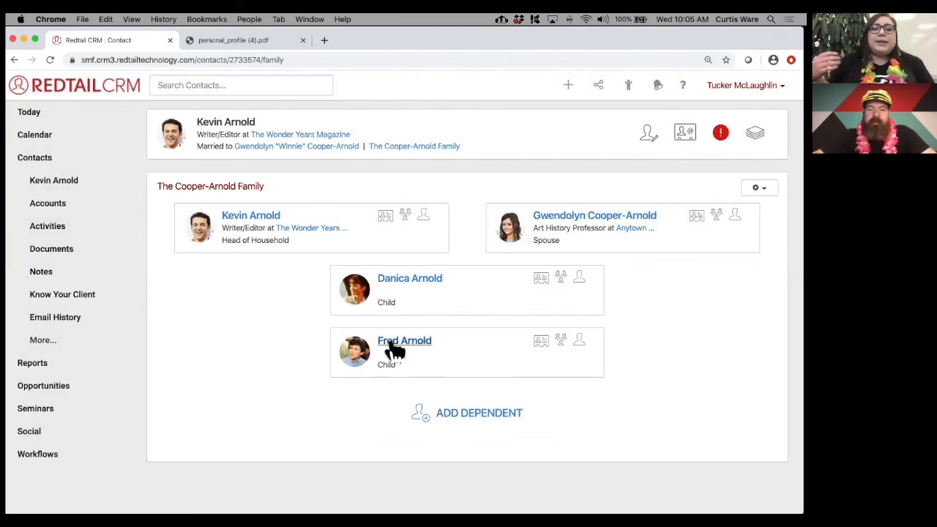
pyautogui.click(561, 341)
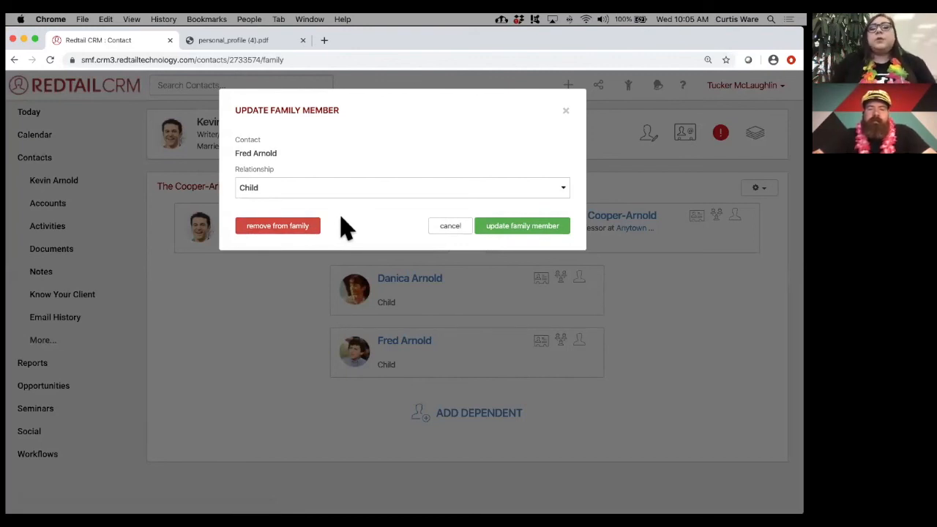
pyautogui.click(450, 227)
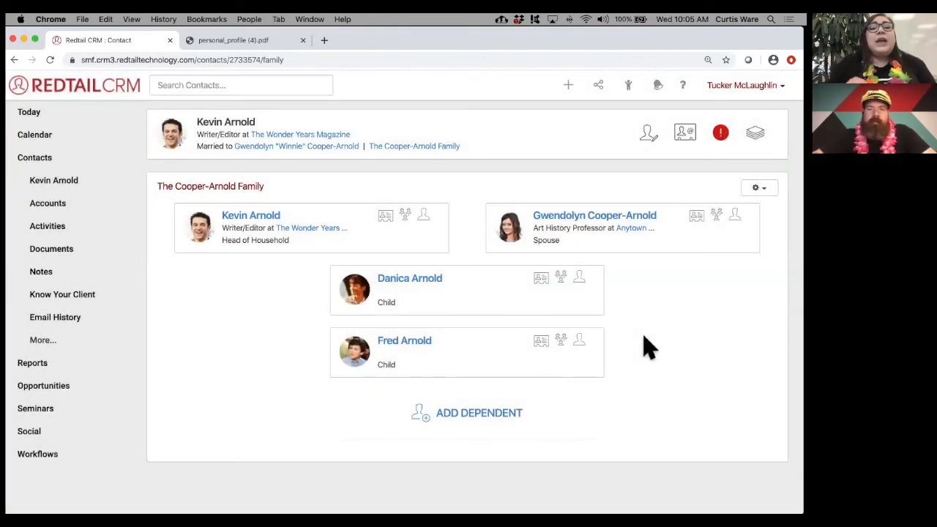
pyautogui.click(561, 341)
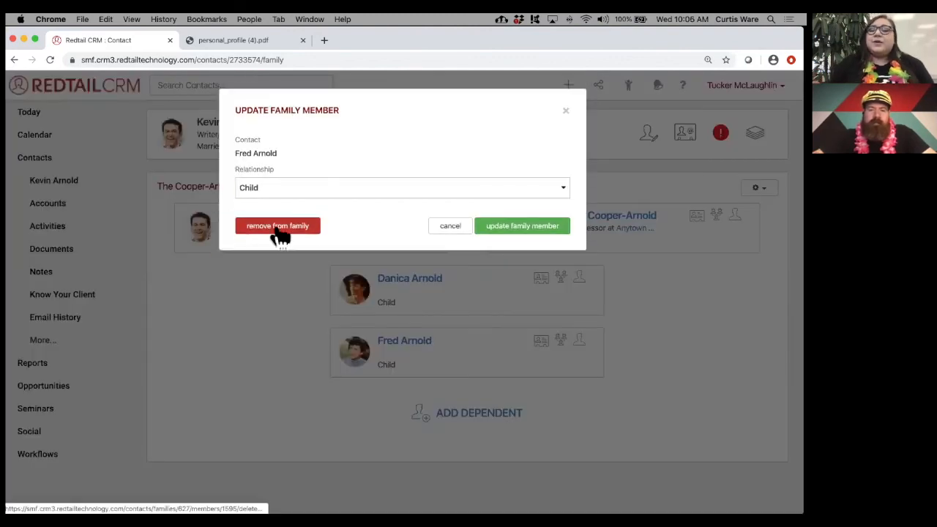
pyautogui.click(279, 234)
pyautogui.click(518, 180)
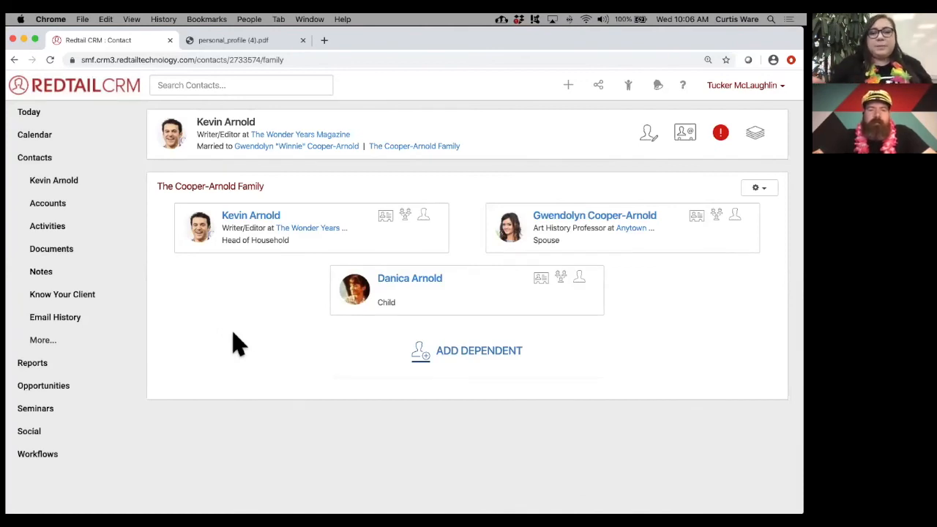
# - Search contacts for 'fred'
pyautogui.click(188, 88)
pyautogui.write('fred')
pyautogui.press('Return')
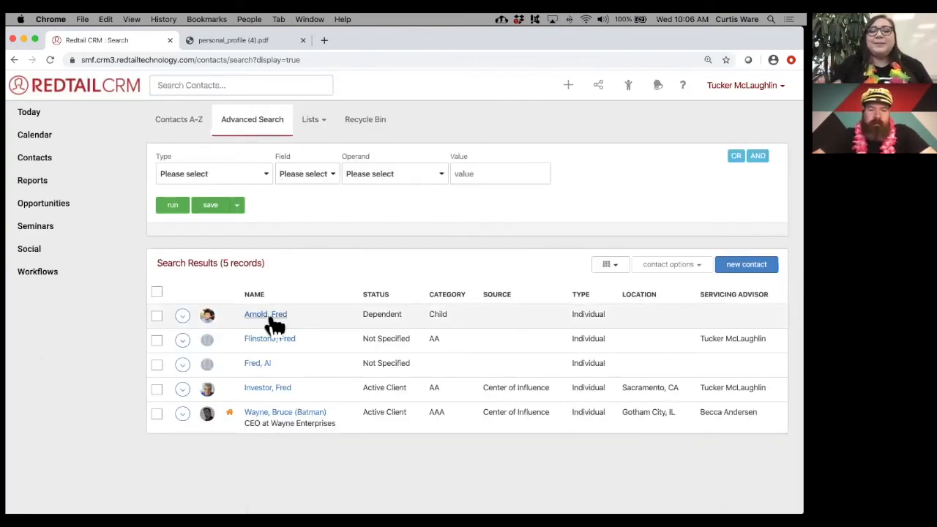
pyautogui.click(264, 315)
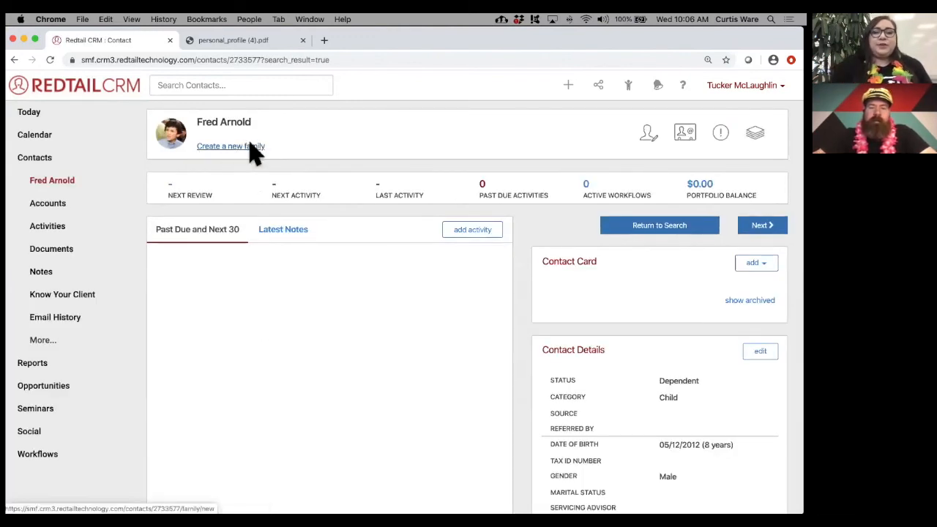
pyautogui.click(252, 150)
pyautogui.write('M')
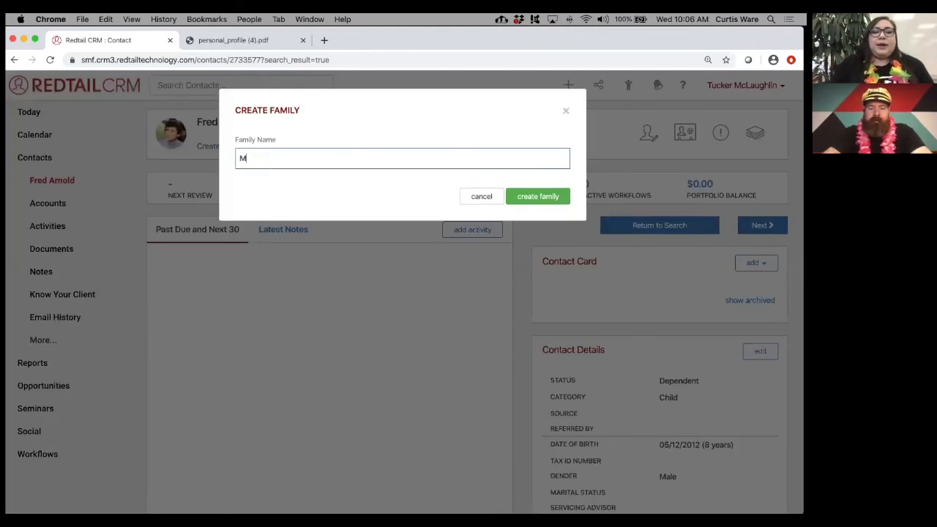
pyautogui.write('r. Fred Arnold')
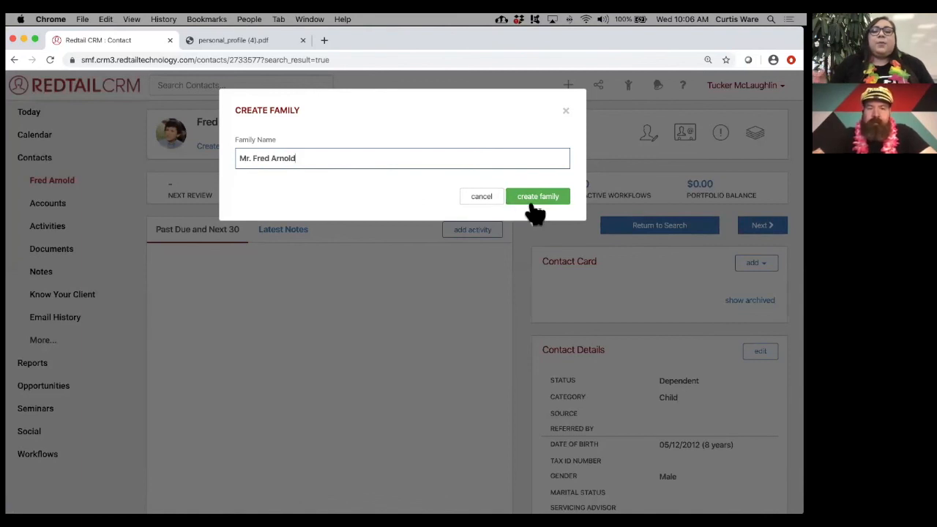
pyautogui.click(542, 200)
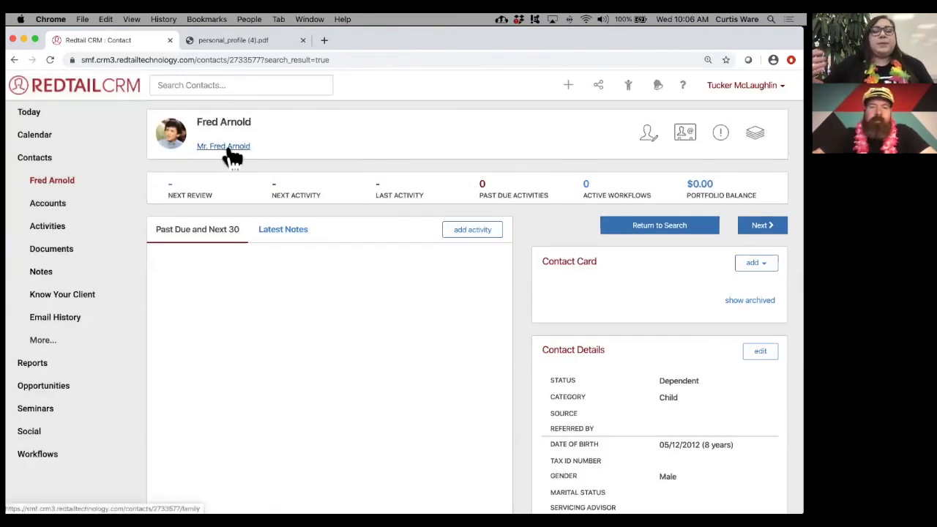
pyautogui.click(227, 149)
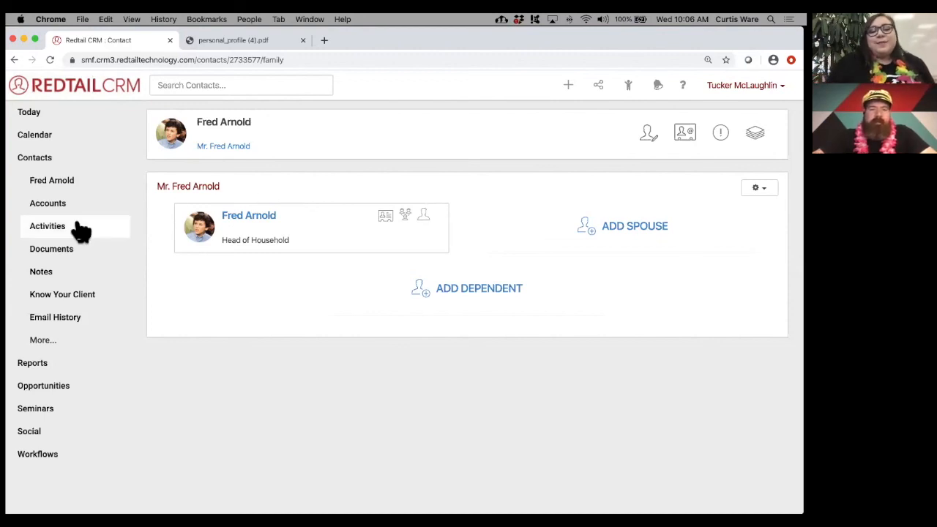
pyautogui.click(44, 343)
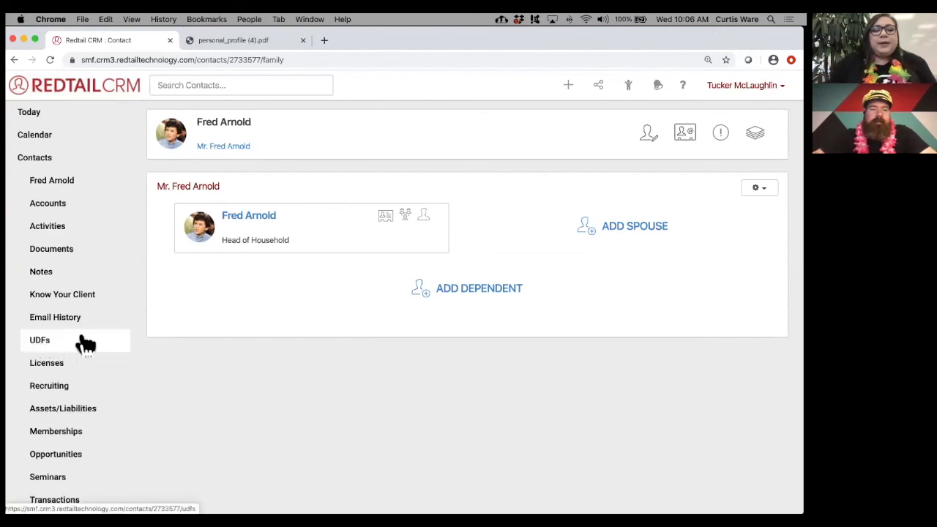
pyautogui.scroll(-3, 84, 341)
pyautogui.scroll(-2, 83, 341)
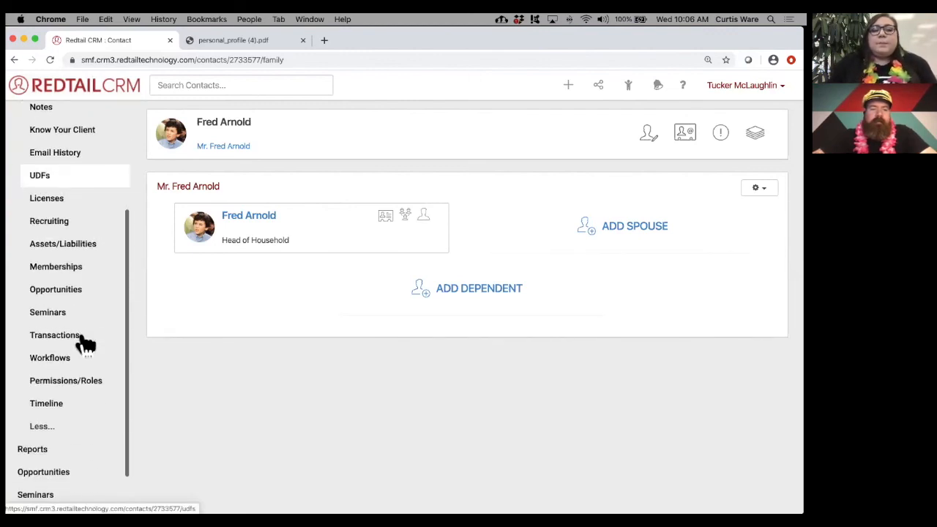
pyautogui.click(66, 277)
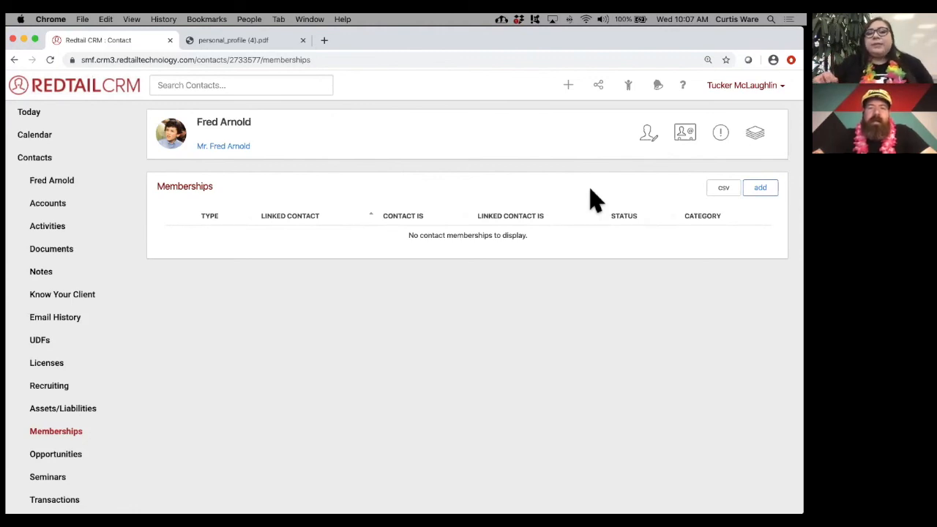
# - Start a new membership for Fred with Kevin Arnold as the linked contact
pyautogui.click(765, 191)
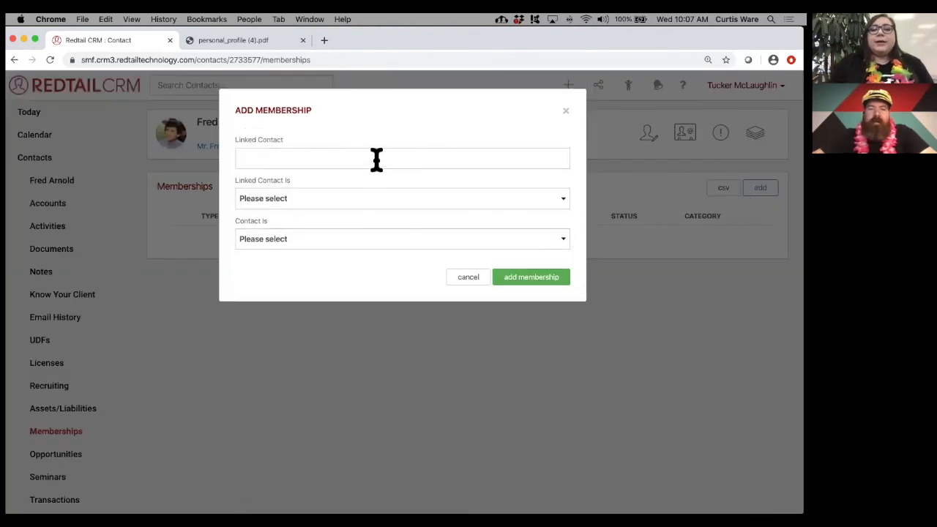
pyautogui.click(377, 160)
pyautogui.write('ke')
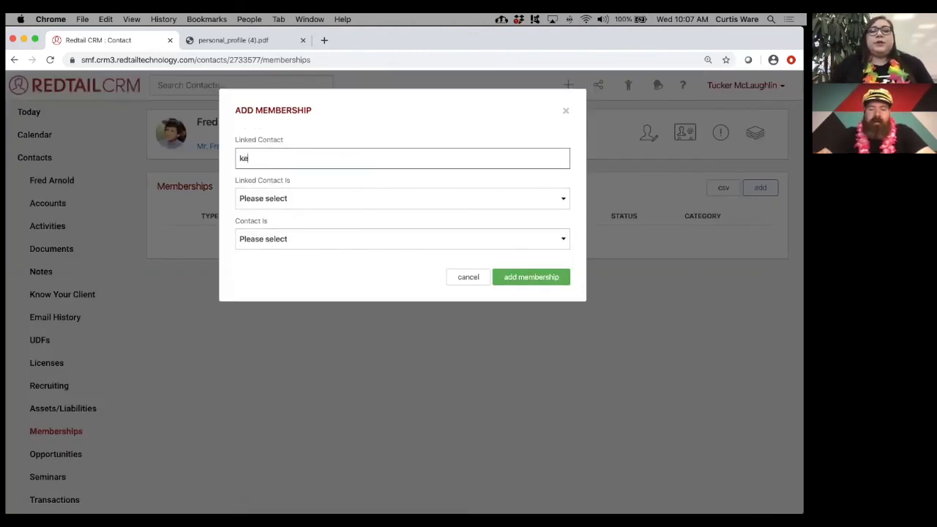
pyautogui.write('vin')
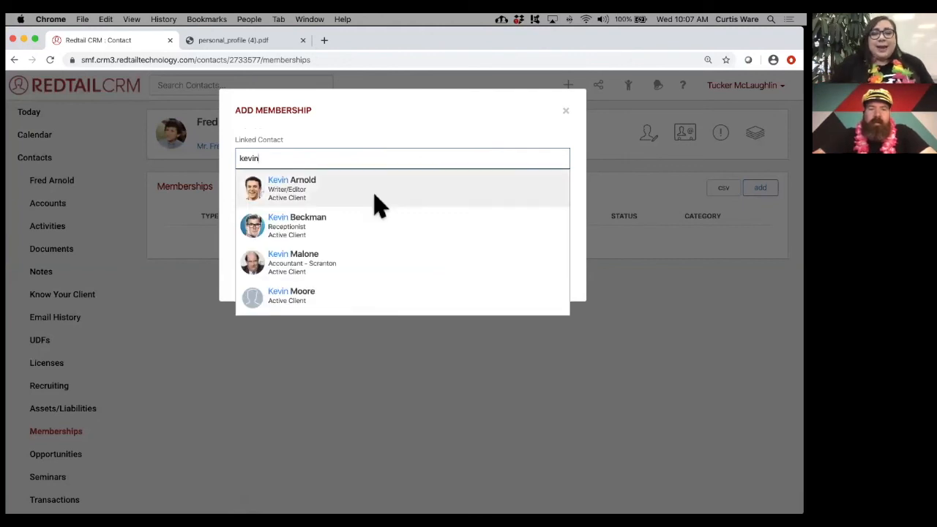
pyautogui.click(376, 204)
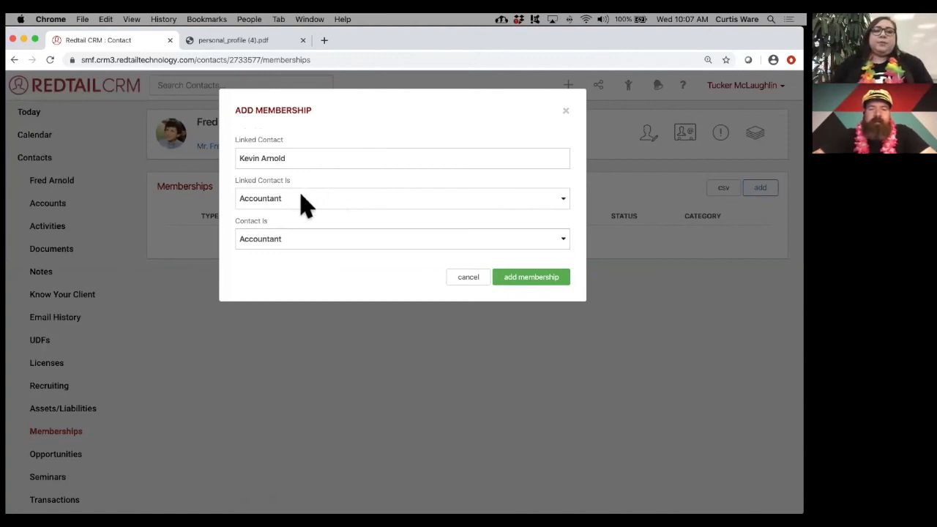
# - Set the linked contact's role to Father and Fred's role to Son
pyautogui.click(300, 205)
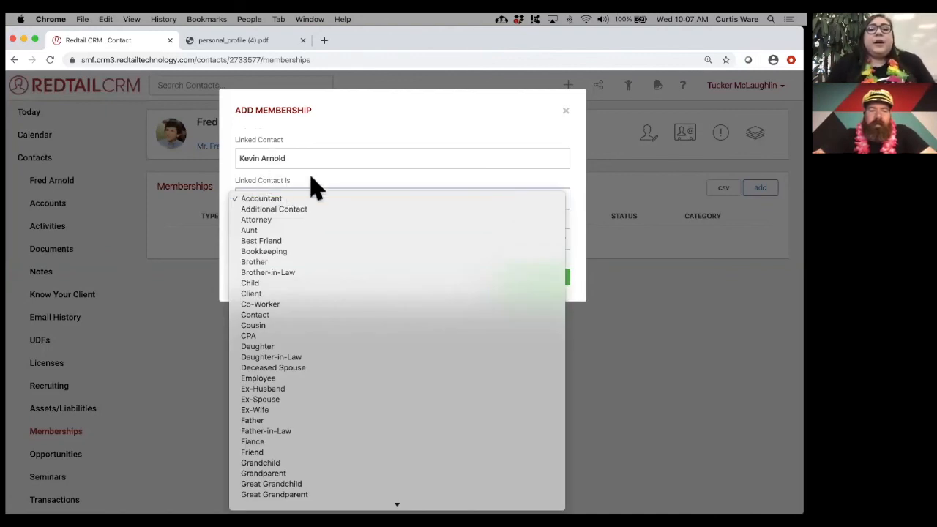
pyautogui.scroll(-3, 324, 293)
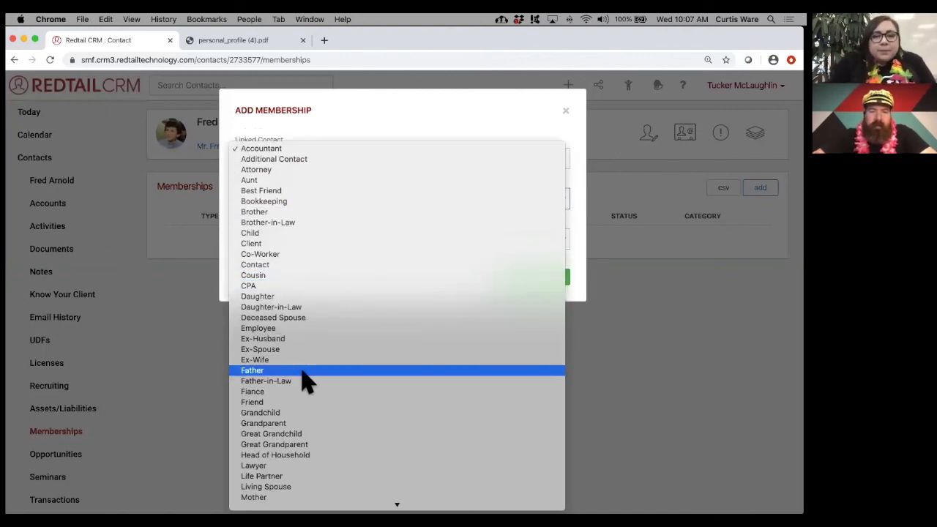
pyautogui.click(306, 374)
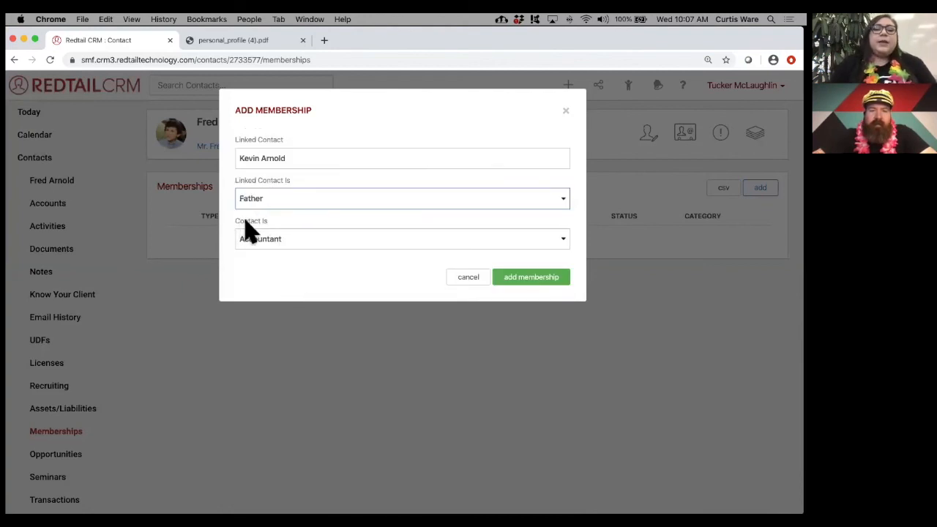
pyautogui.click(293, 247)
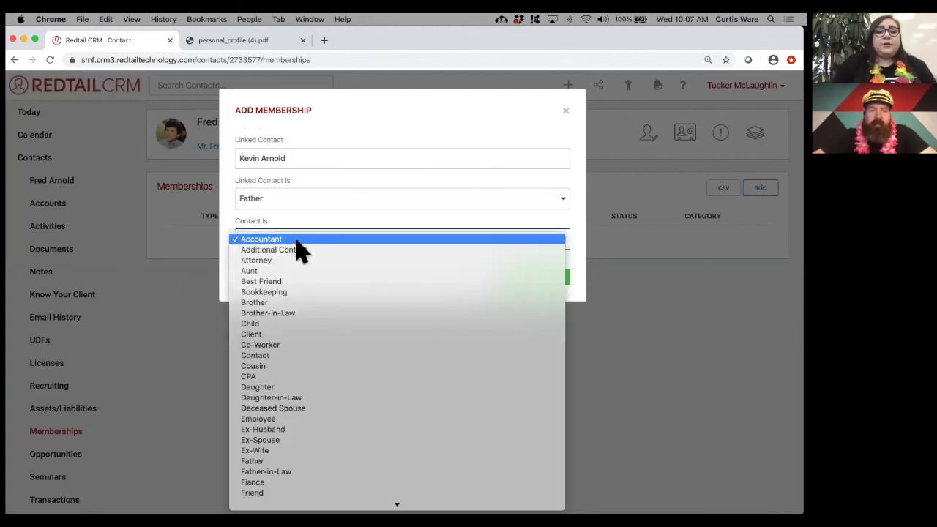
pyautogui.click(331, 327)
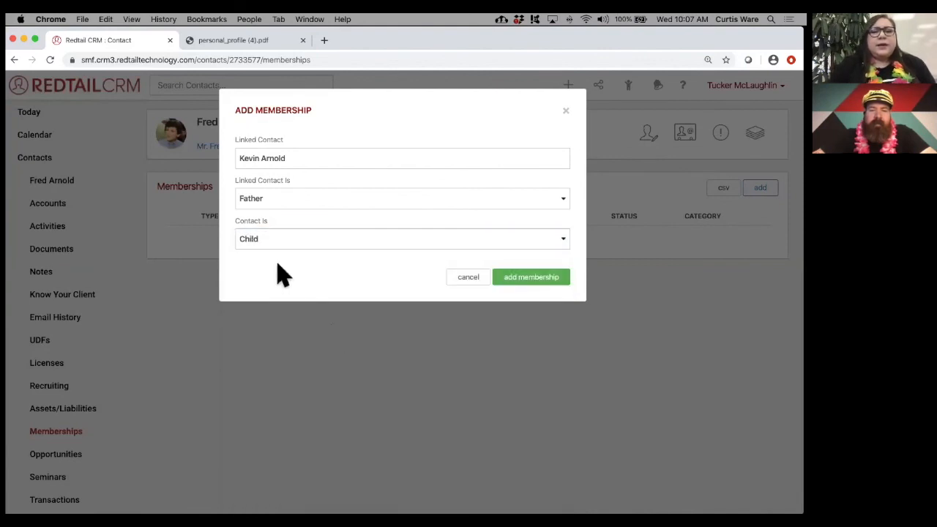
pyautogui.click(303, 246)
pyautogui.scroll(-5, 334, 330)
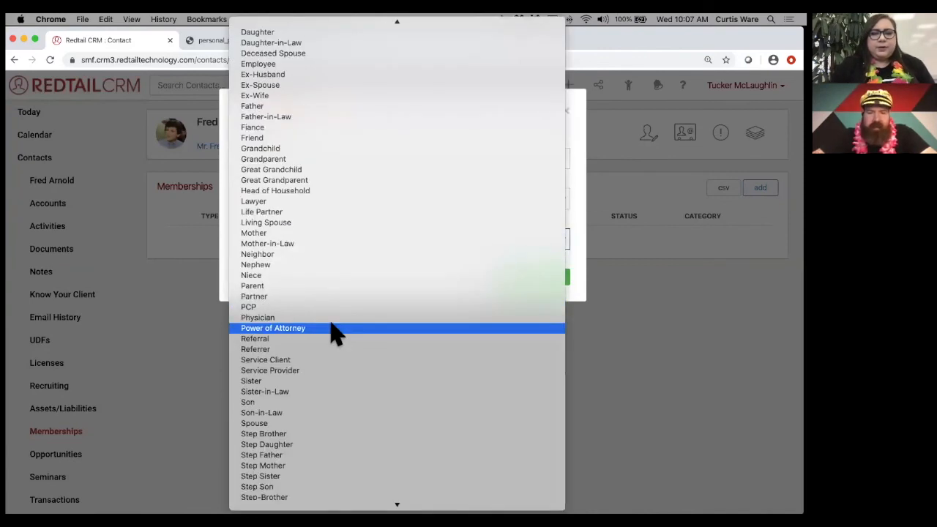
pyautogui.click(324, 403)
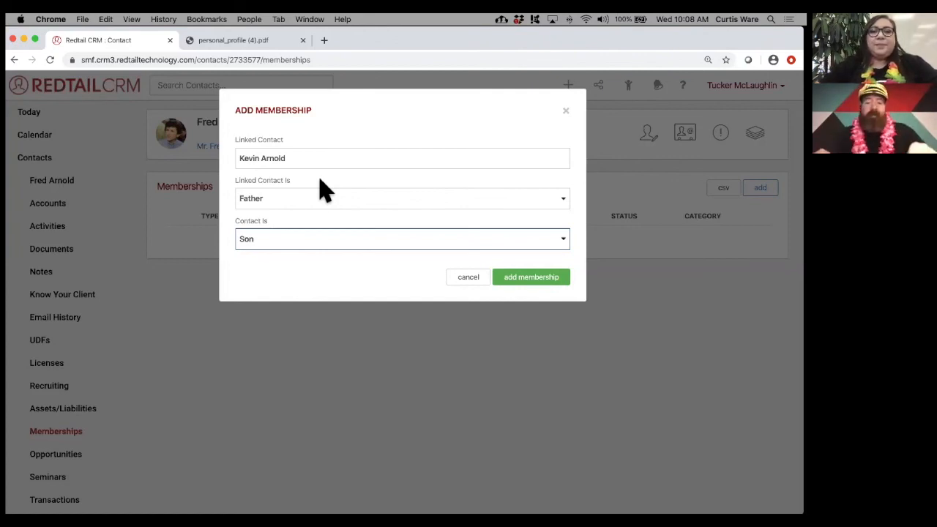
# - Keep Father as the linked role and save the Son/Father membership
pyautogui.click(314, 195)
pyautogui.click(315, 195)
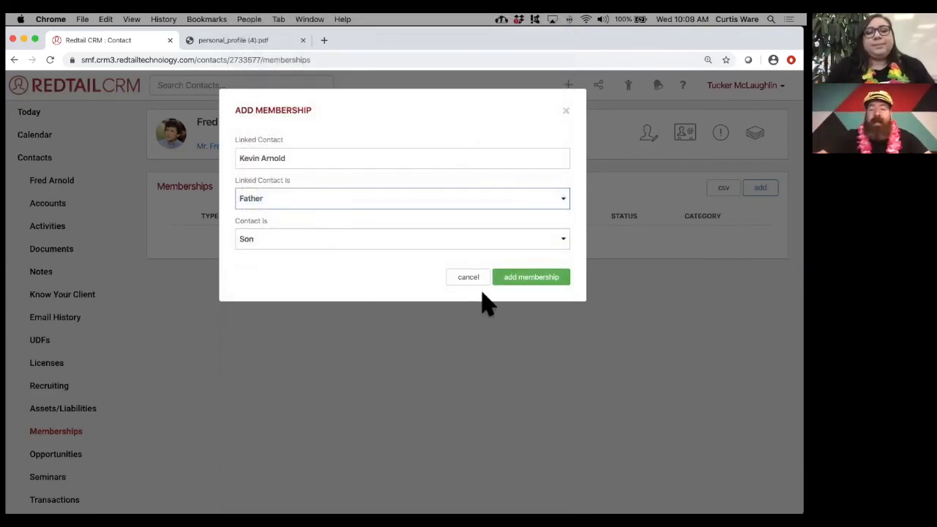
pyautogui.click(544, 284)
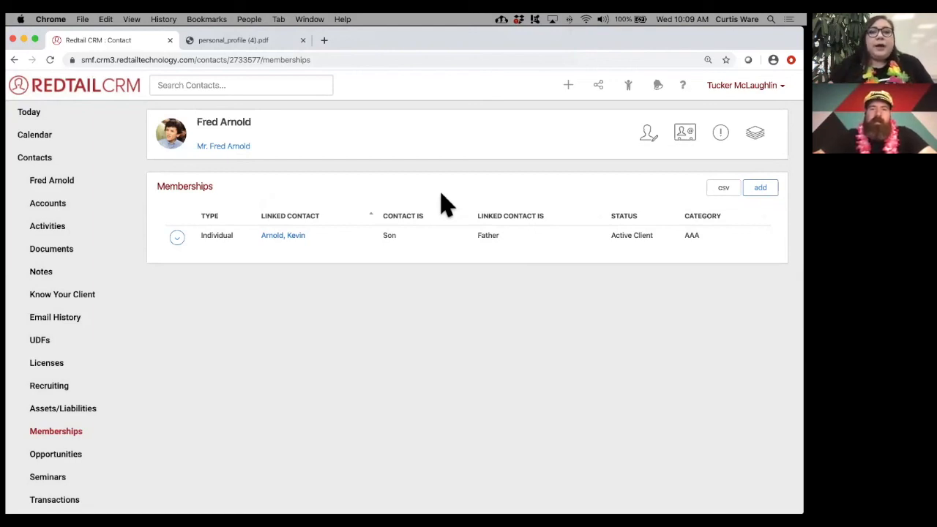
# - Review the new Individual Son/Father row, then begin adding another membership
pyautogui.doubleClick(215, 235)
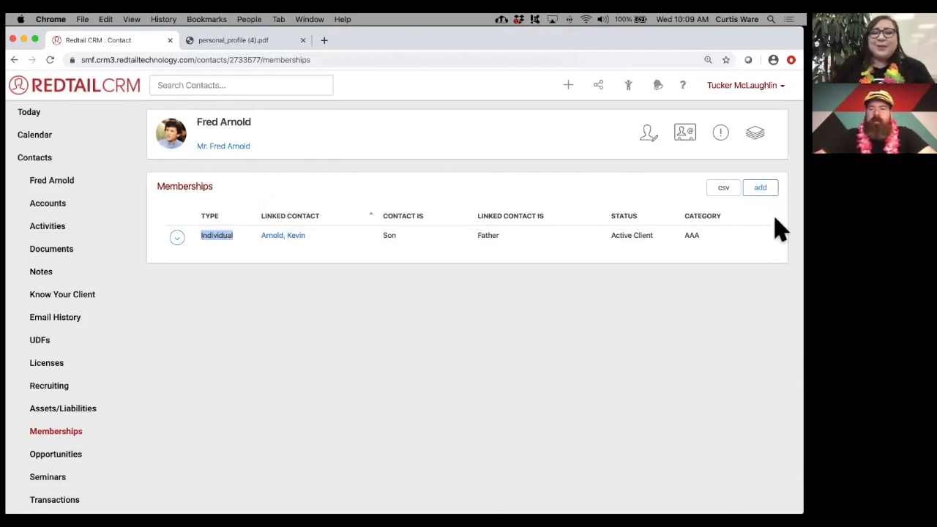
pyautogui.click(760, 188)
pyautogui.click(368, 157)
pyautogui.write('trust')
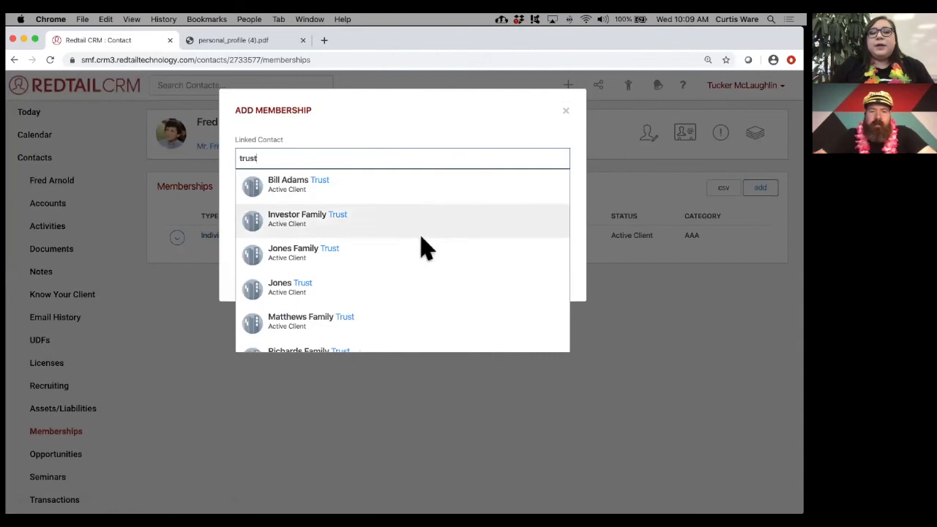
pyautogui.scroll(-2, 423, 239)
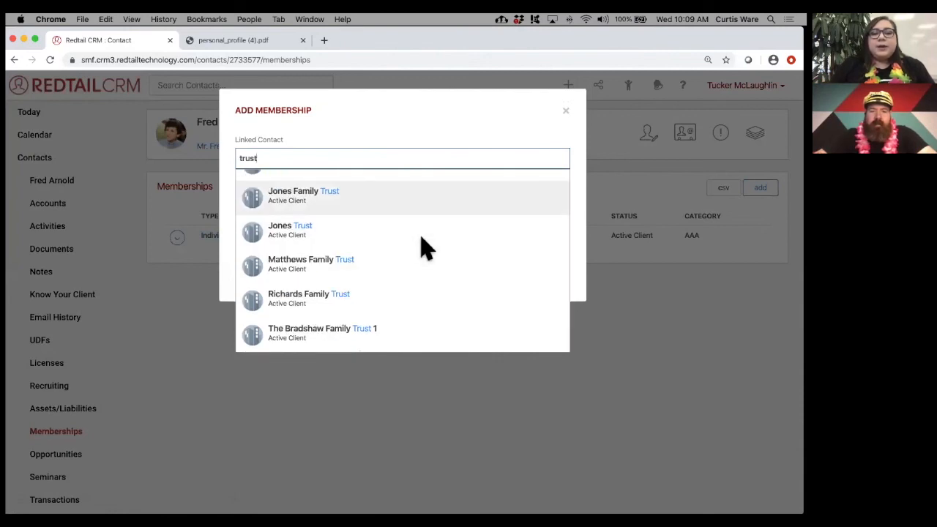
pyautogui.scroll(2, 422, 239)
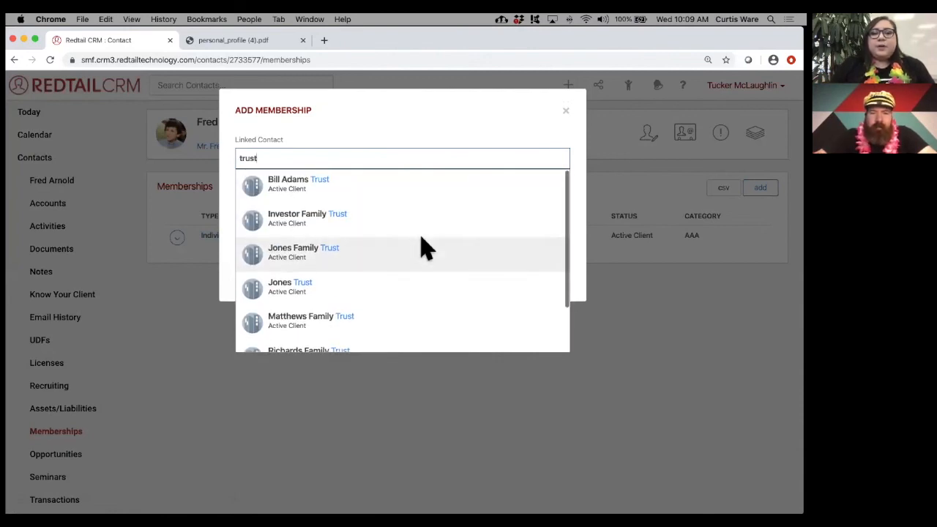
pyautogui.scroll(-2, 397, 309)
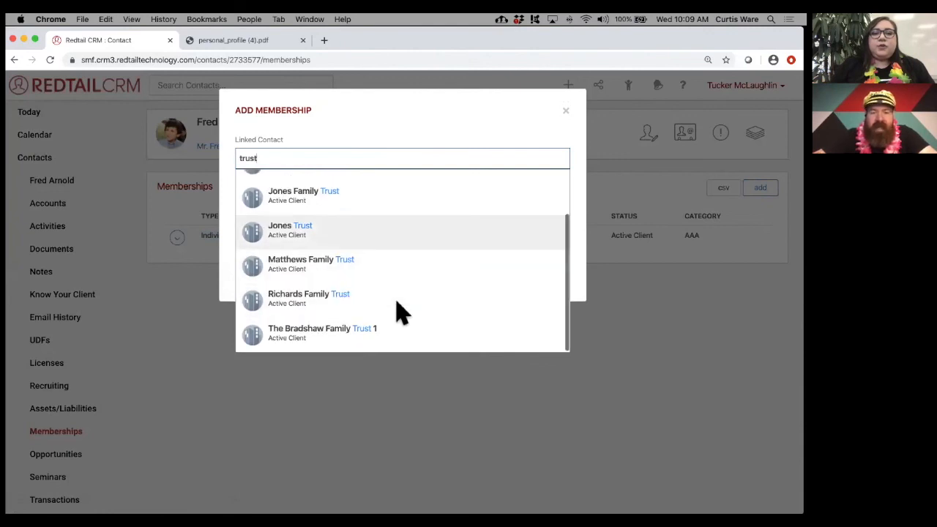
pyautogui.scroll(2, 397, 310)
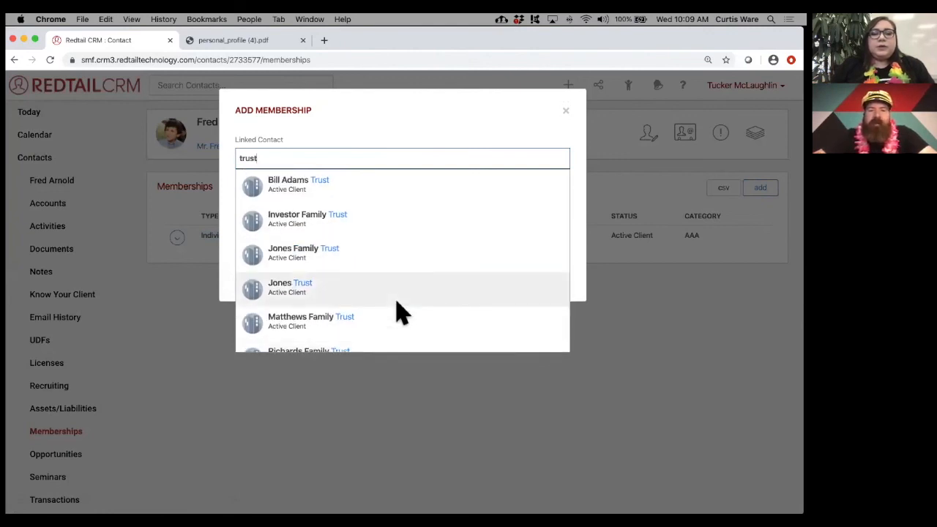
pyautogui.click(333, 192)
pyautogui.click(333, 202)
pyautogui.click(330, 195)
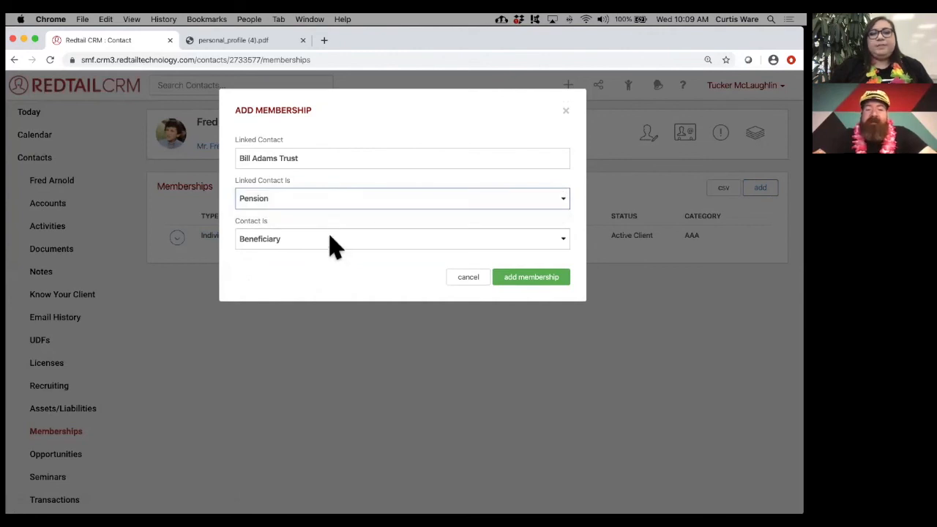
pyautogui.click(333, 242)
pyautogui.click(322, 236)
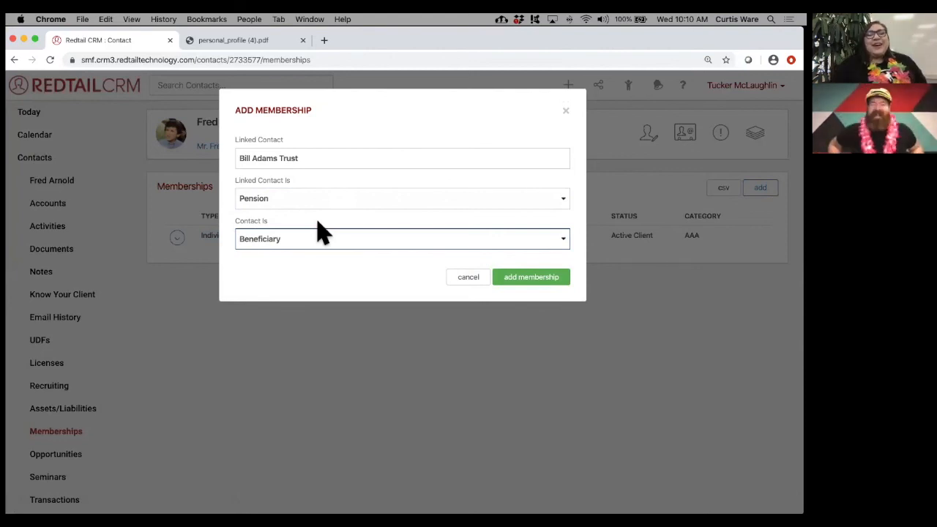
pyautogui.click(458, 278)
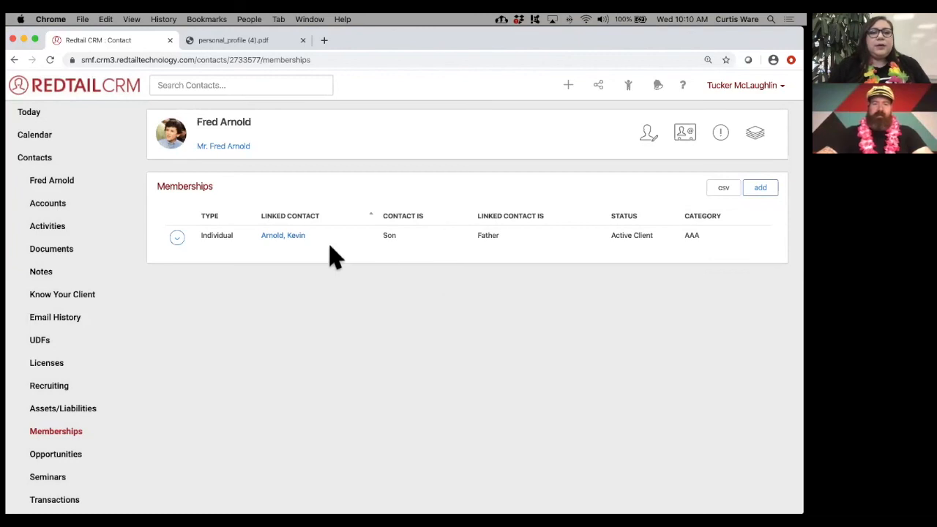
# - Confirm Fred appears on Kevin Arnold's Memberships list, then return to the 'Review POP QUIZ' slide
pyautogui.click(280, 238)
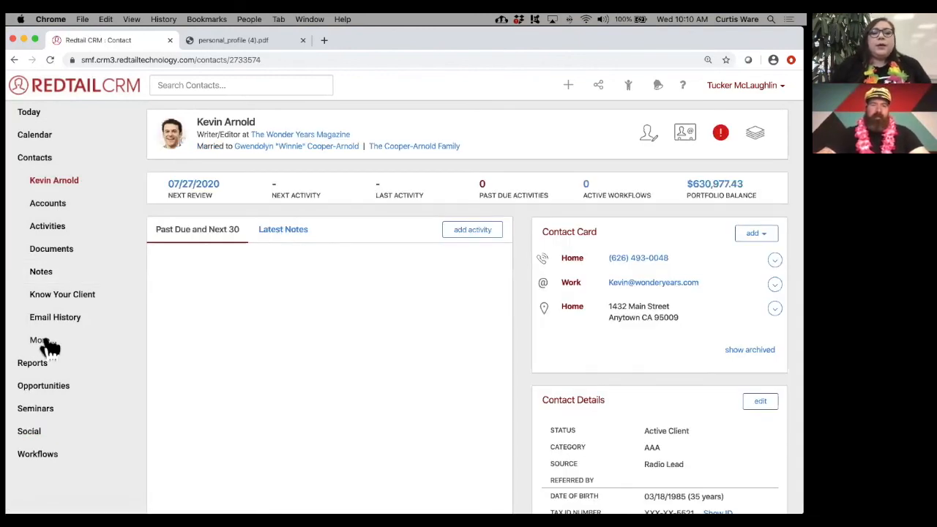
pyautogui.click(41, 340)
pyautogui.scroll(-3, 81, 333)
pyautogui.click(76, 322)
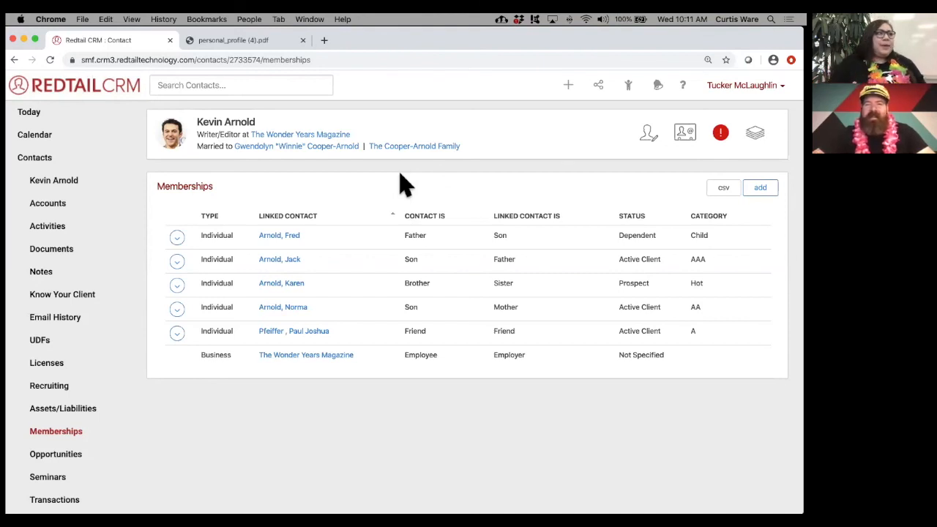
pyautogui.hotkey('ctrl', 'Right')
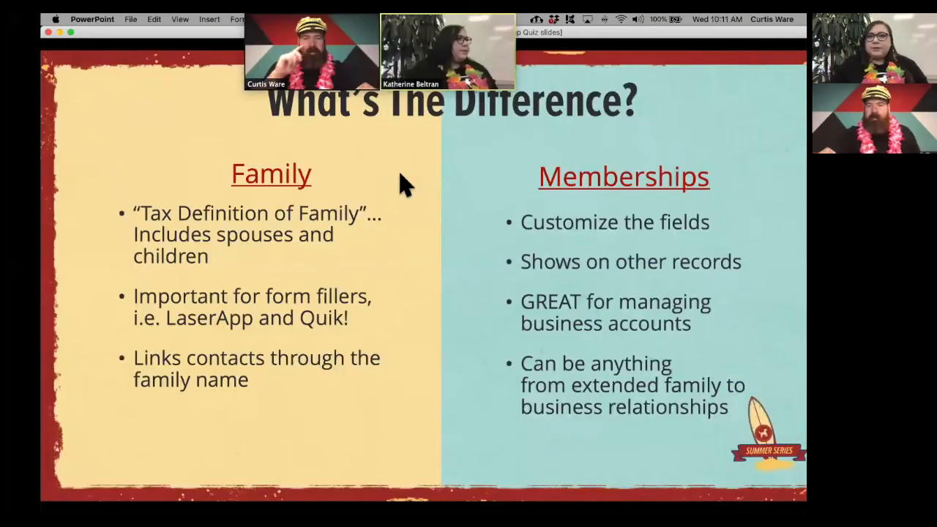
pyautogui.press('Right')
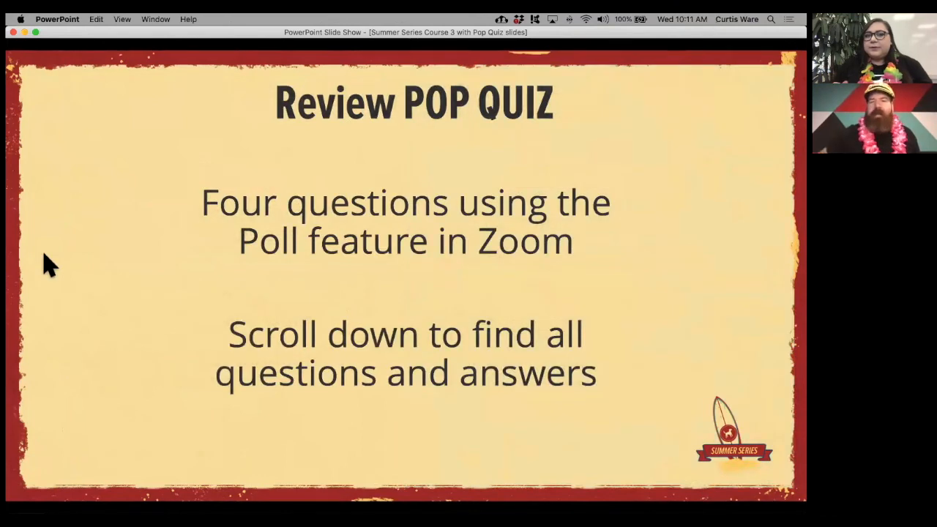